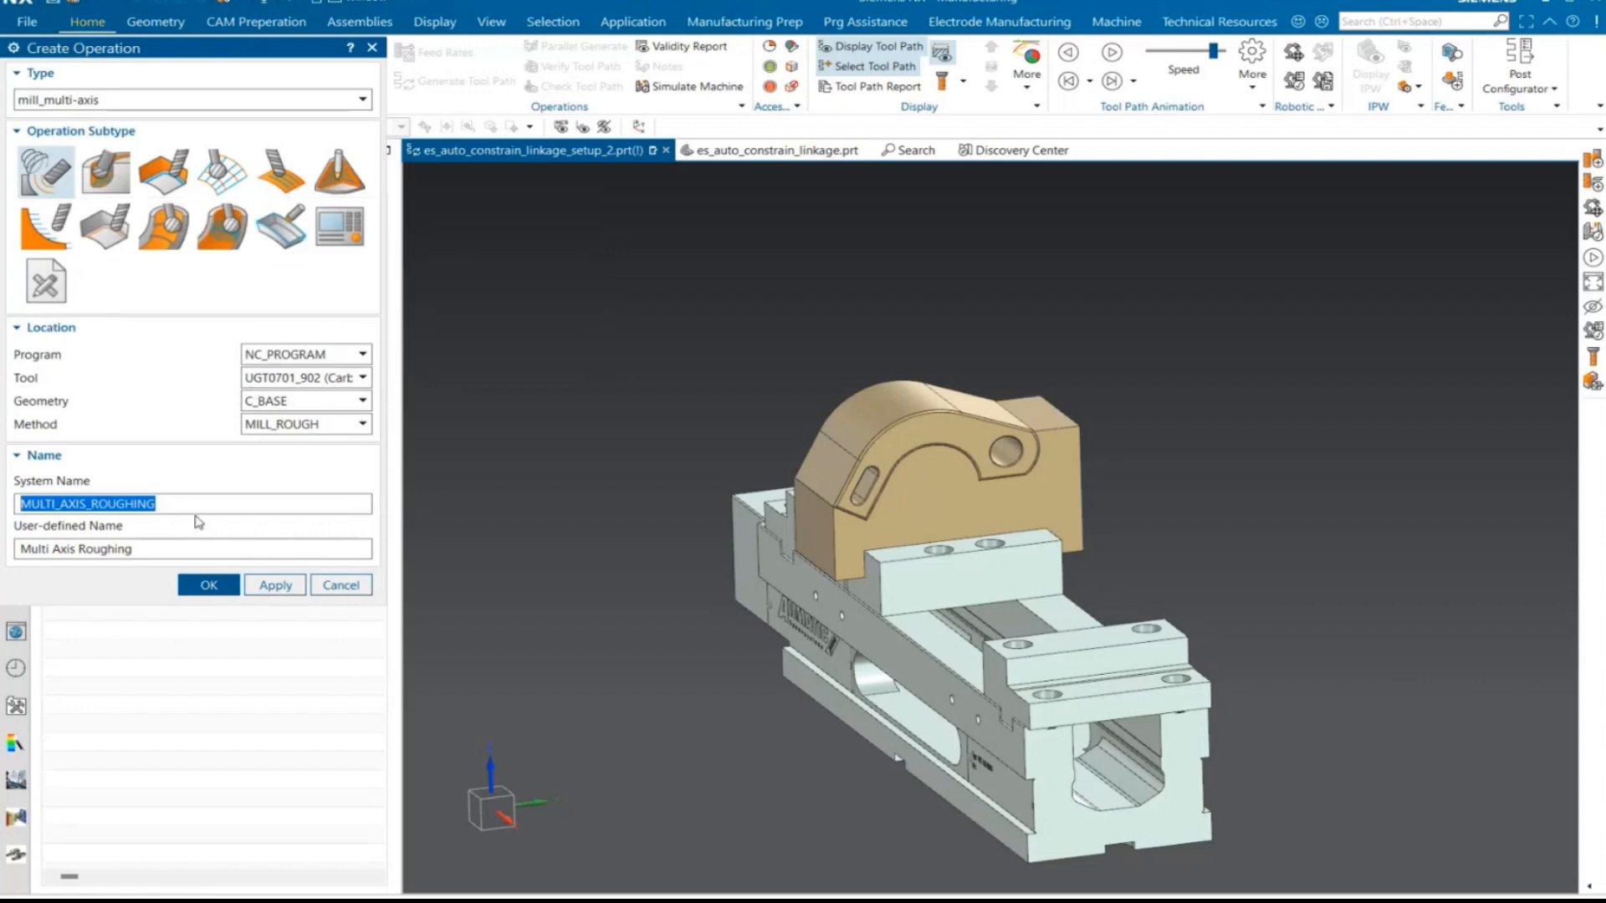
- Create the Multi Axis Roughing operation and assign the slanted flat face beside the slot as its drive floor
{"action": "left_click", "coordinate": [201, 585]}
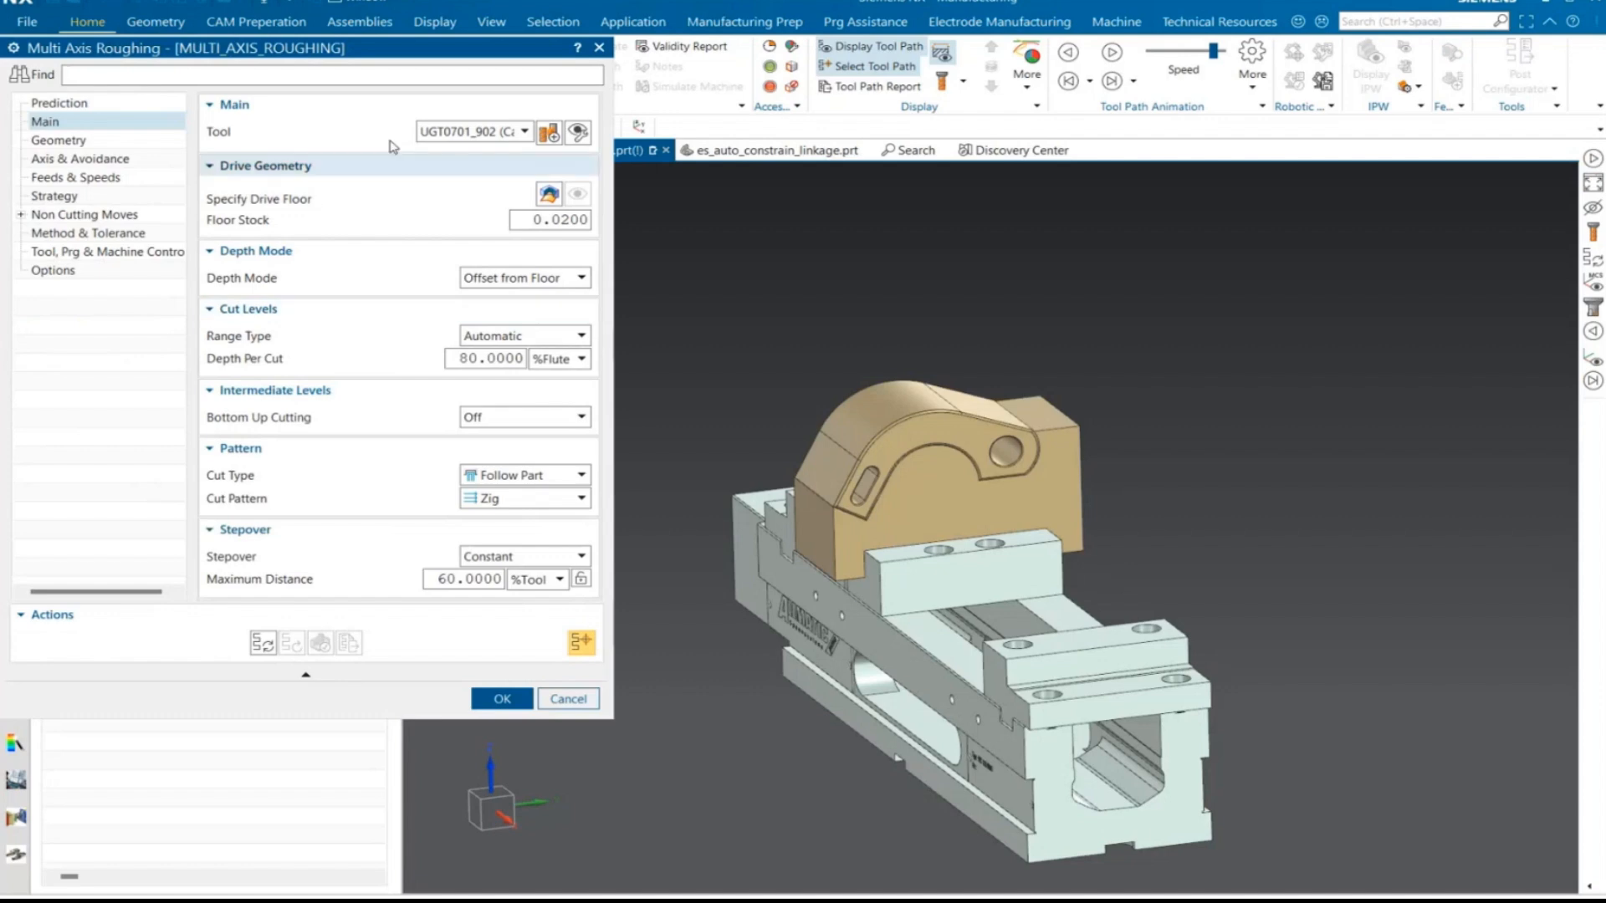
{"action": "left_click", "coordinate": [549, 195]}
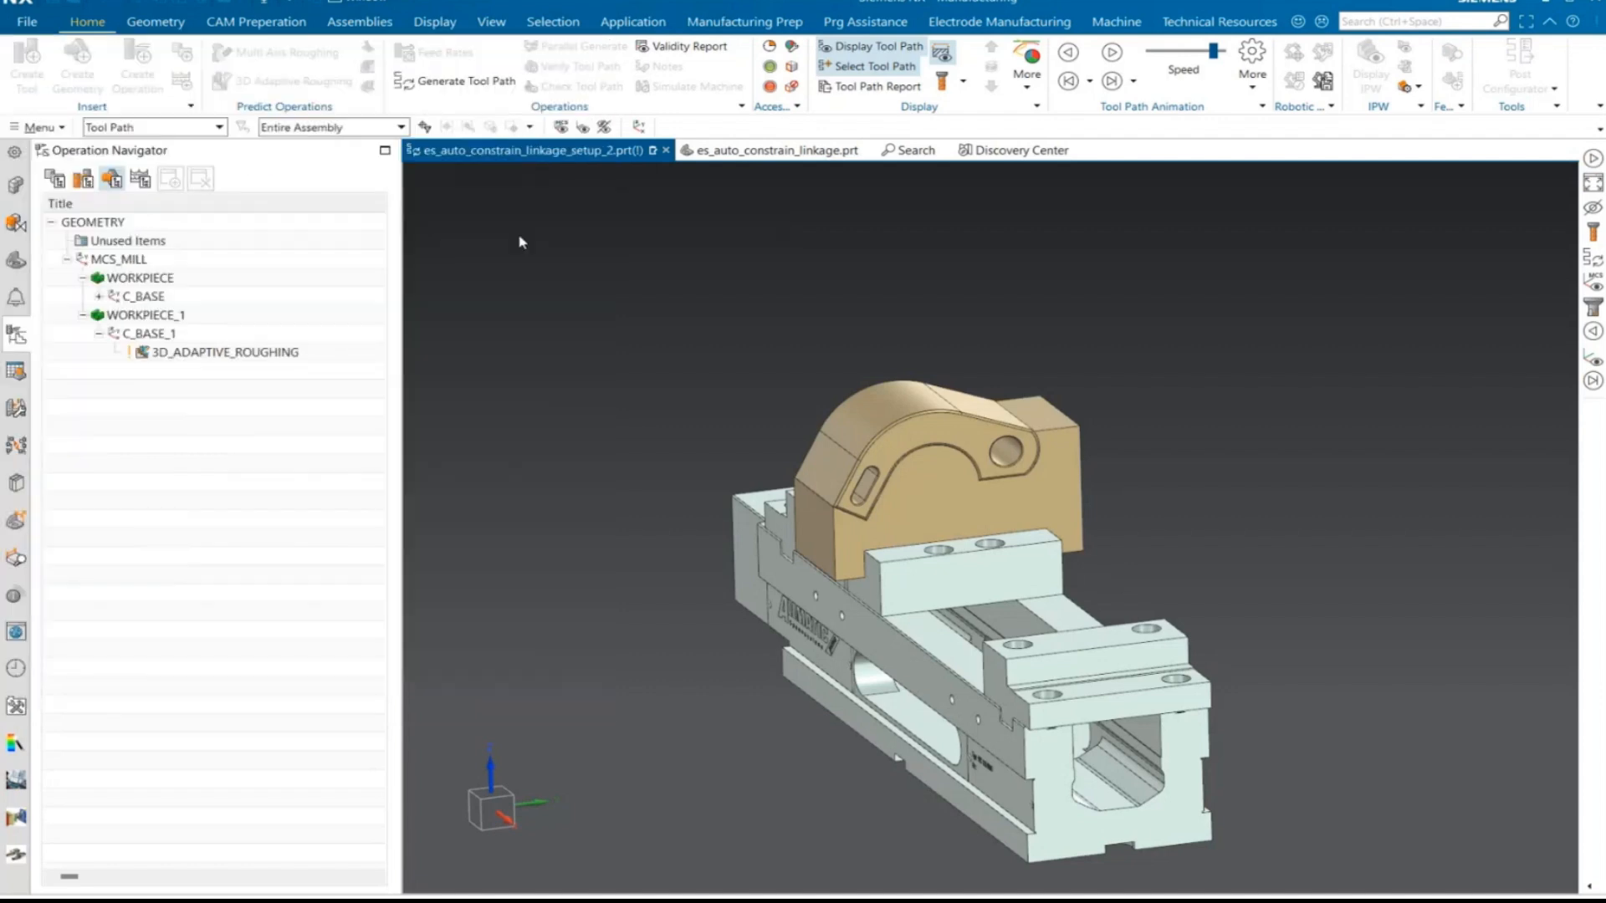
{"action": "middle_click_drag", "start_coordinate": [738, 467], "coordinate": [820, 435]}
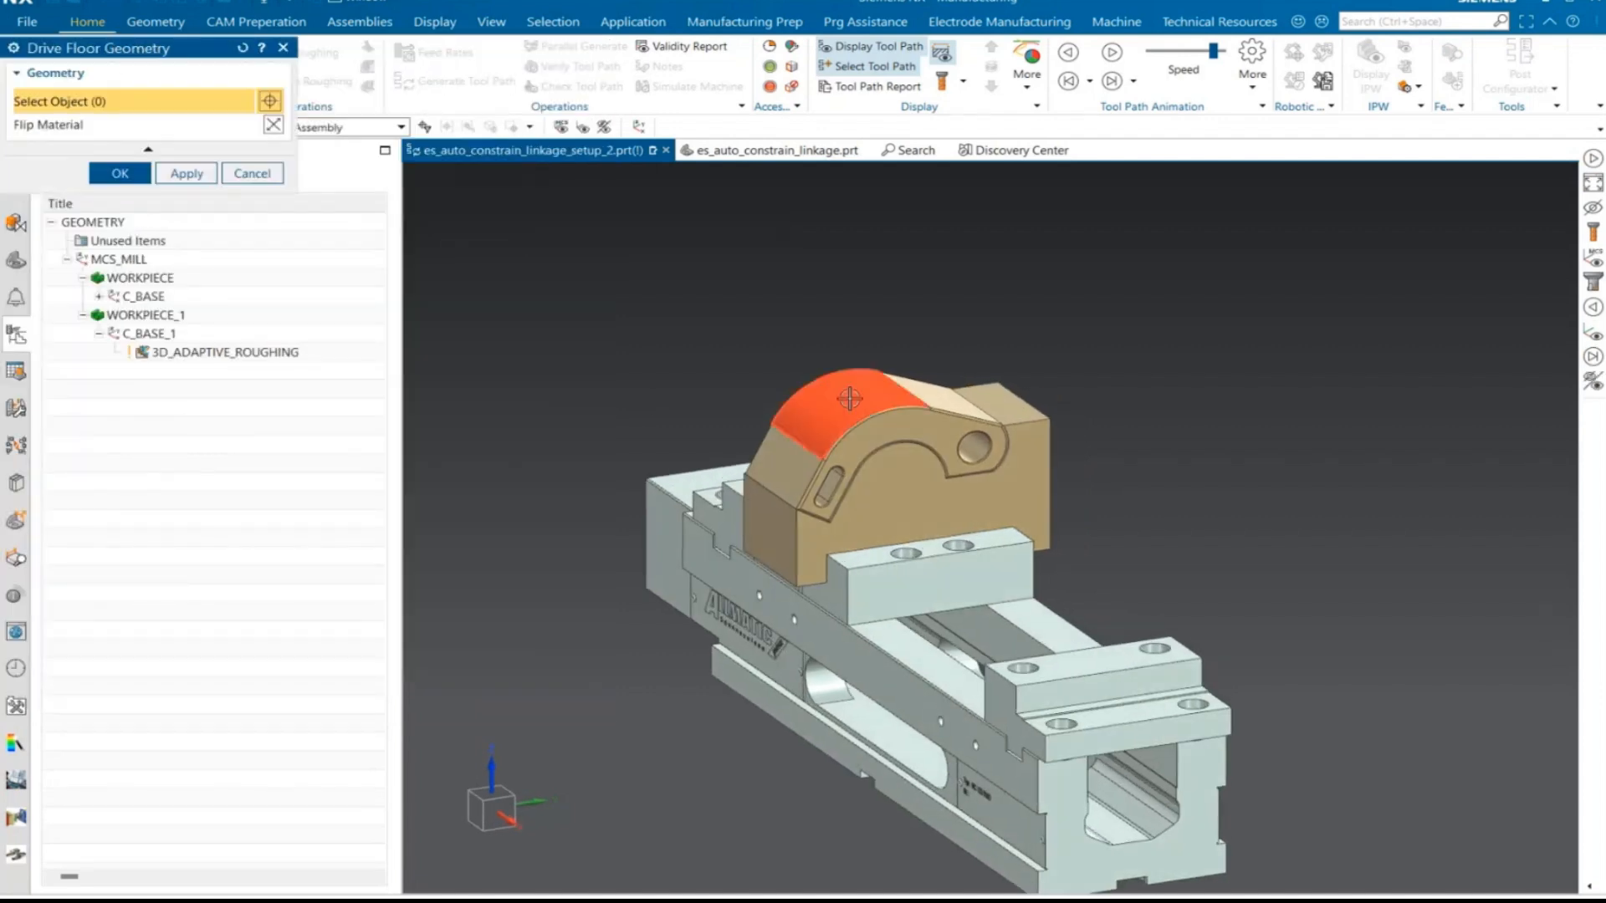
{"action": "left_click", "coordinate": [832, 429]}
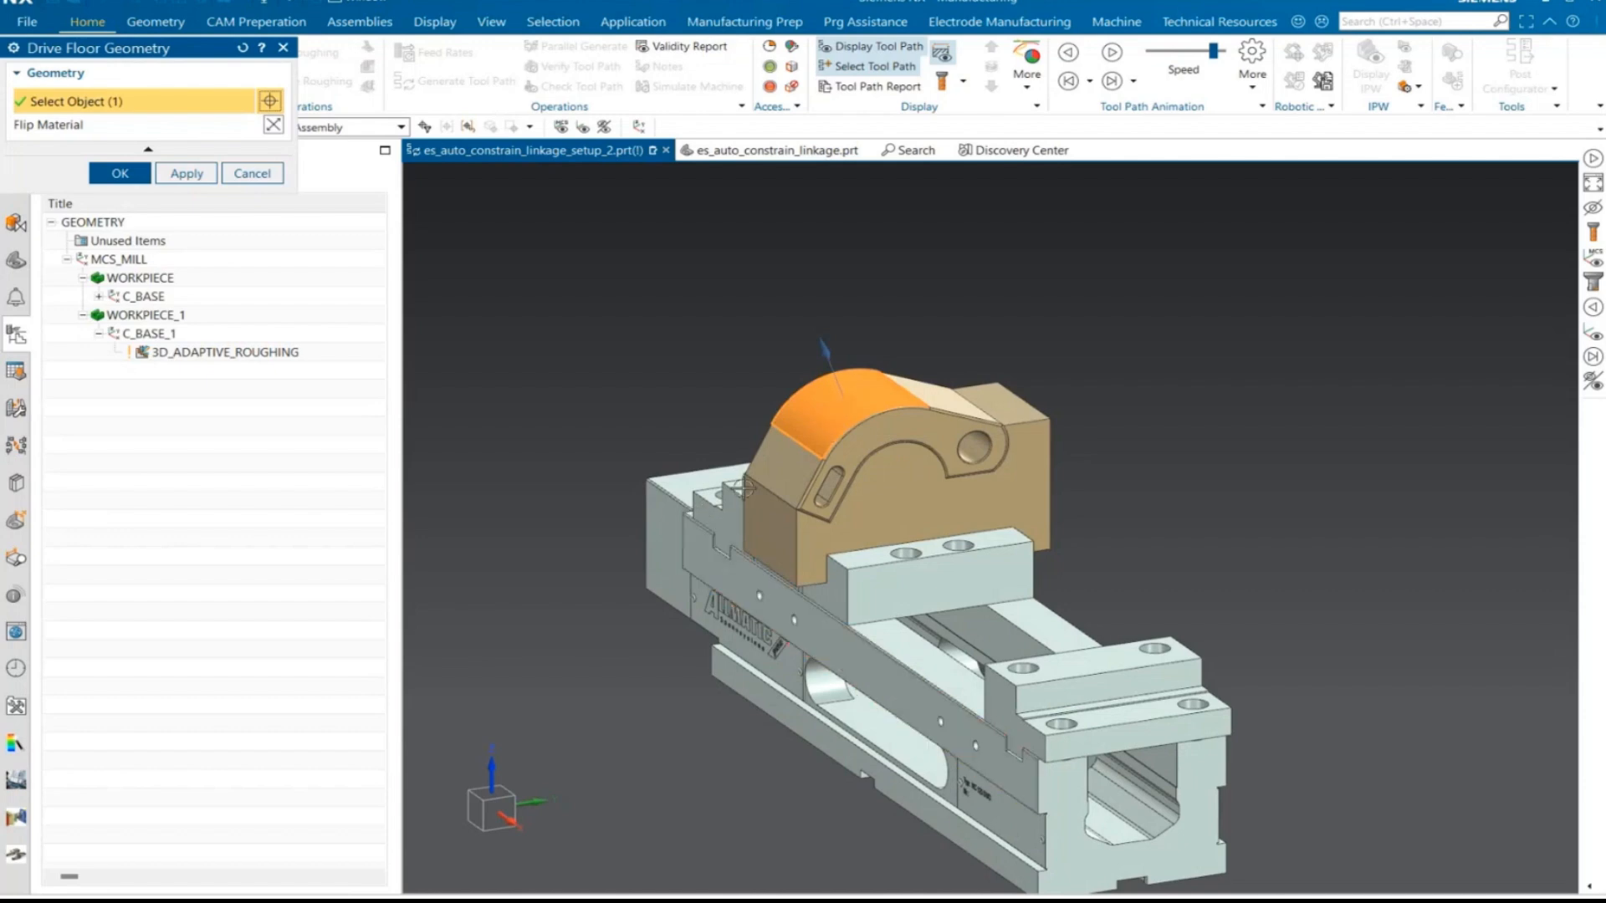
{"action": "left_click", "coordinate": [777, 468]}
{"action": "left_click", "coordinate": [869, 404]}
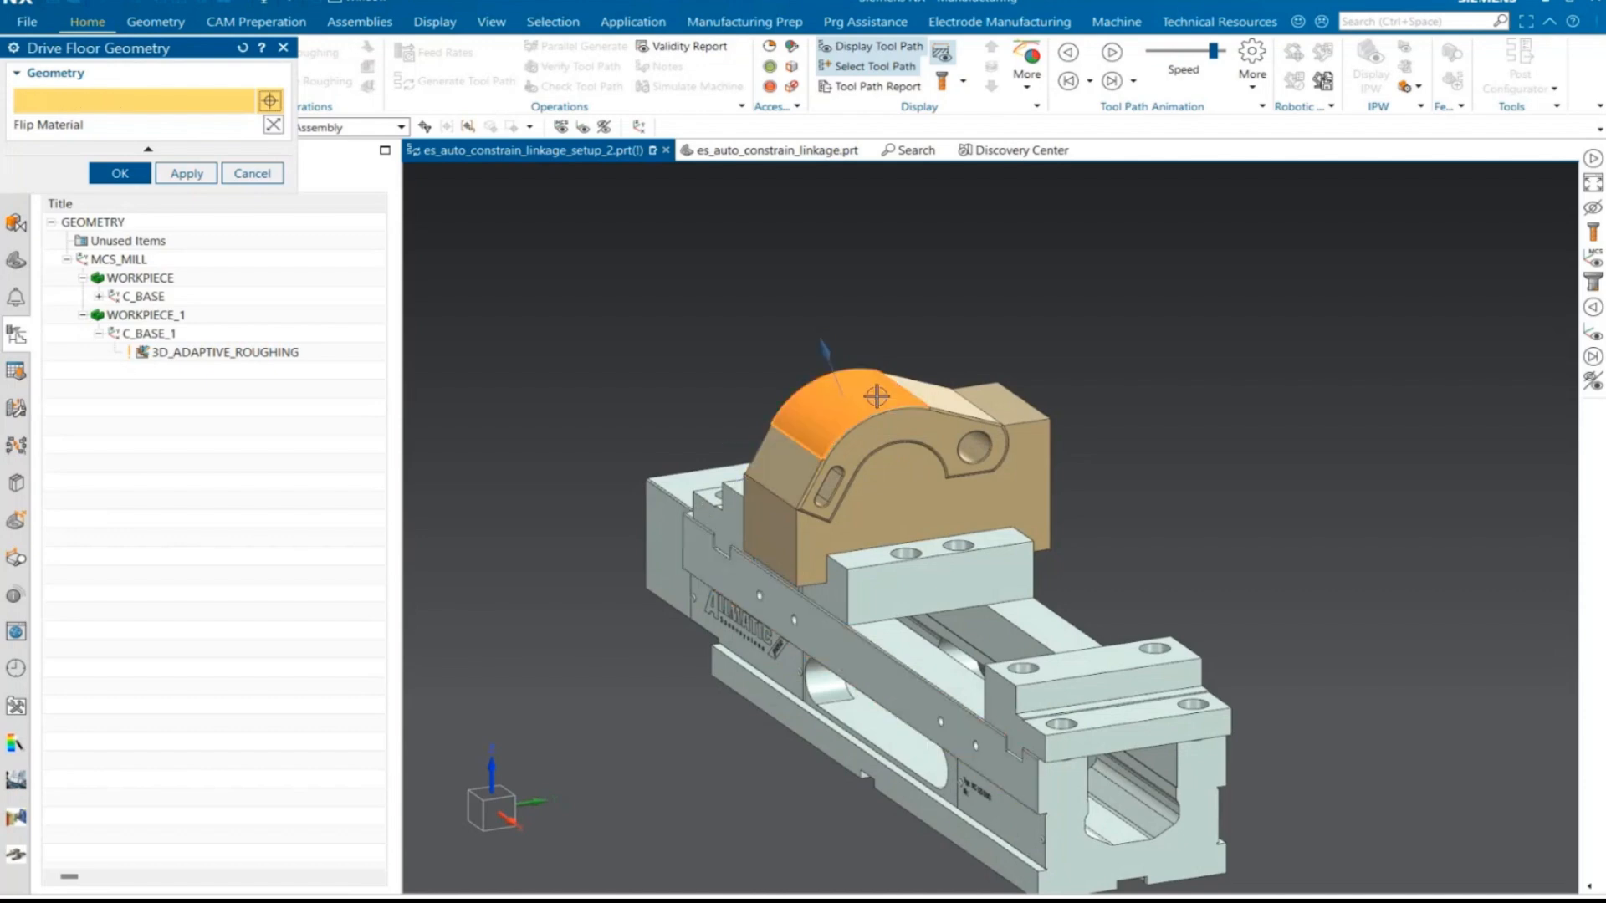
{"action": "left_click", "coordinate": [938, 396]}
{"action": "left_click", "coordinate": [790, 467]}
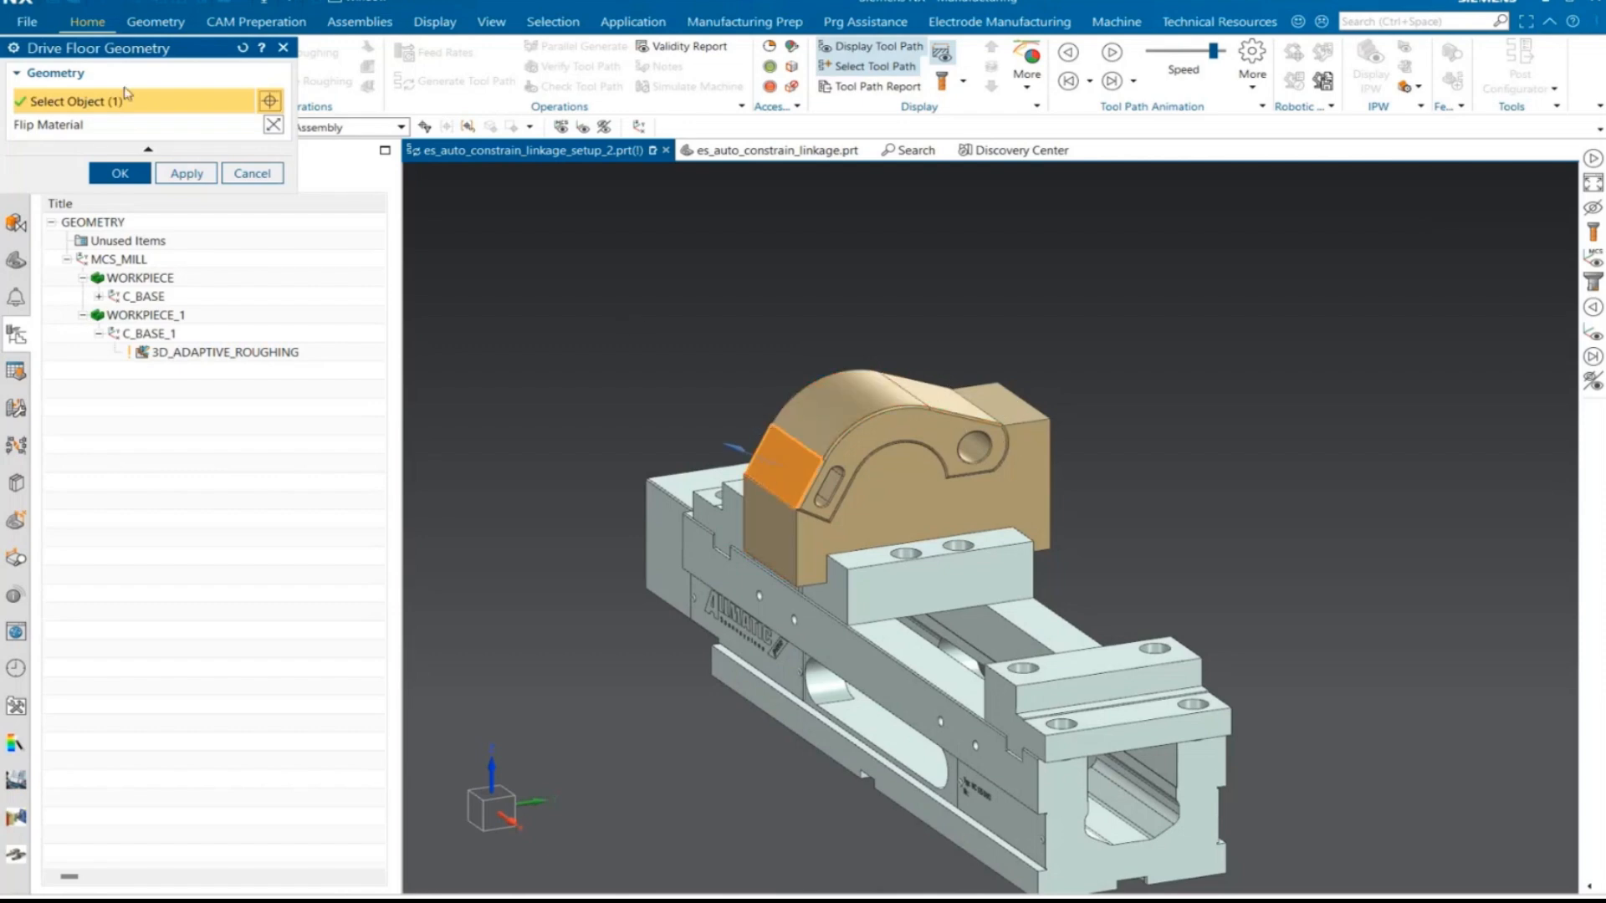
{"action": "left_click_drag", "start_coordinate": [167, 48], "coordinate": [325, 186]}
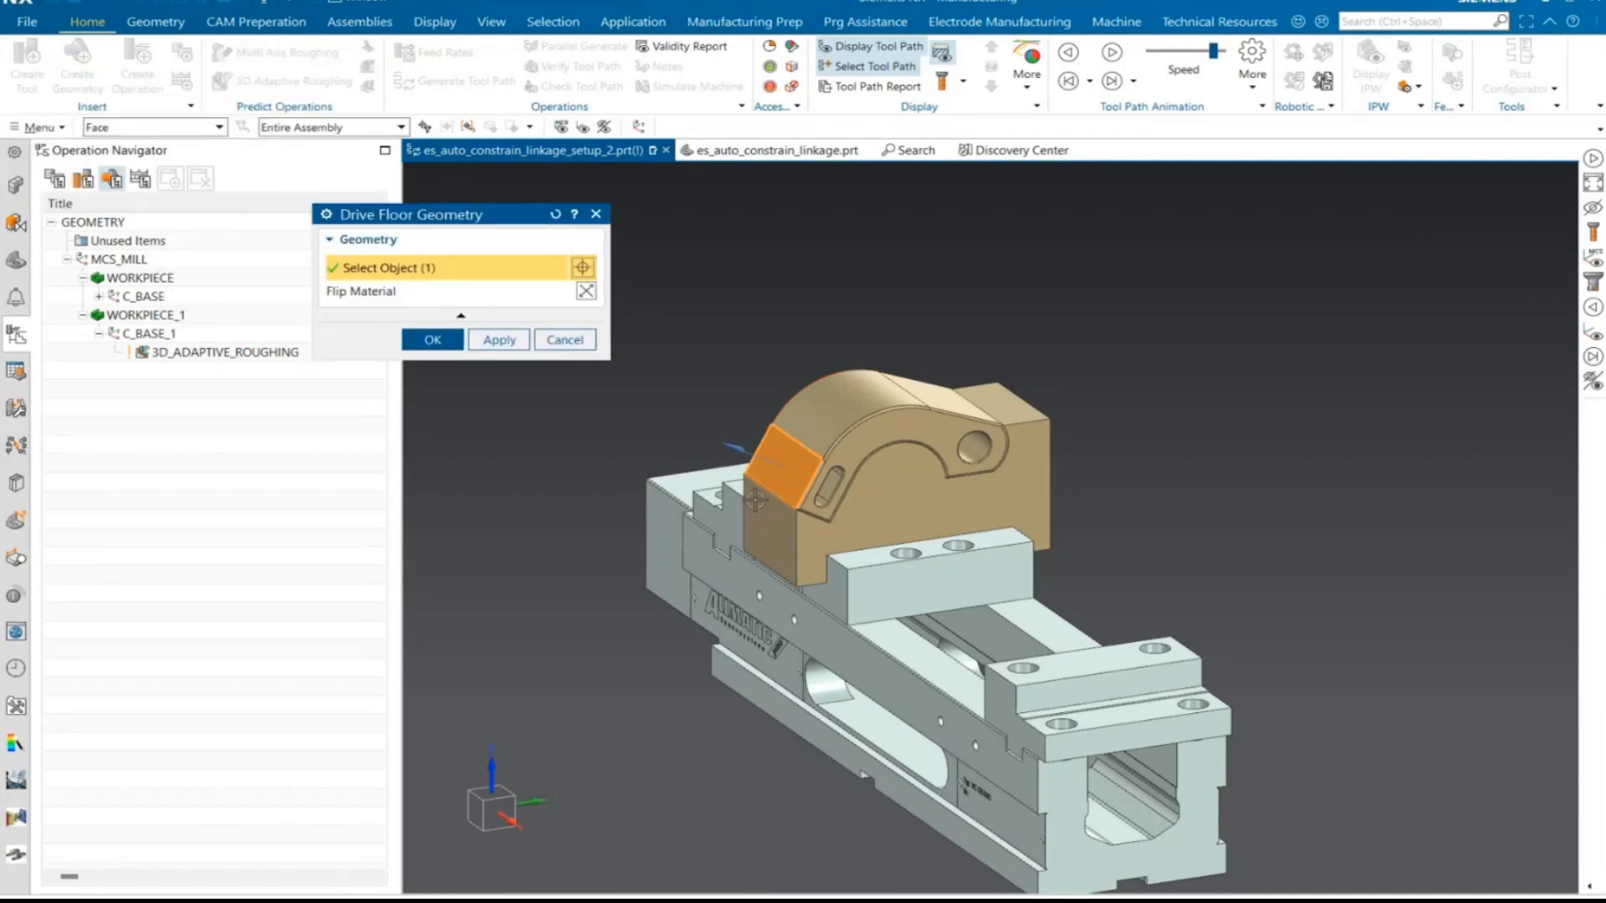
{"action": "left_click", "coordinate": [441, 343]}
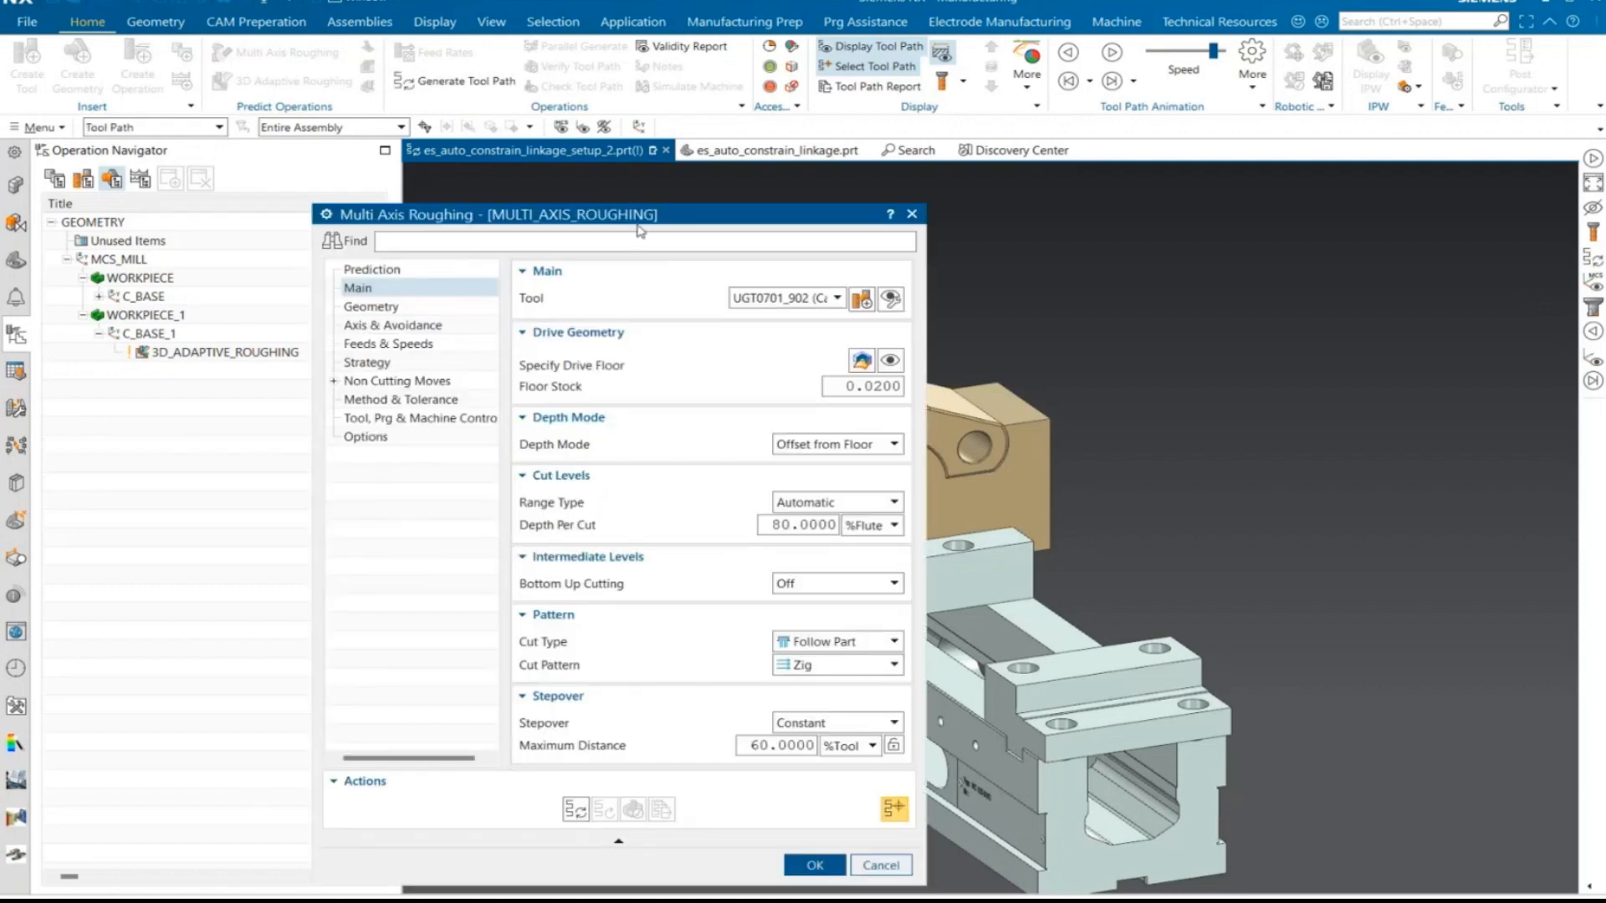
- Set the roughing cut pattern to Zig Zag and the depth per cut to 30 %Flute
{"action": "left_click_drag", "start_coordinate": [595, 204], "coordinate": [331, 62]}
{"action": "left_click", "coordinate": [585, 524]}
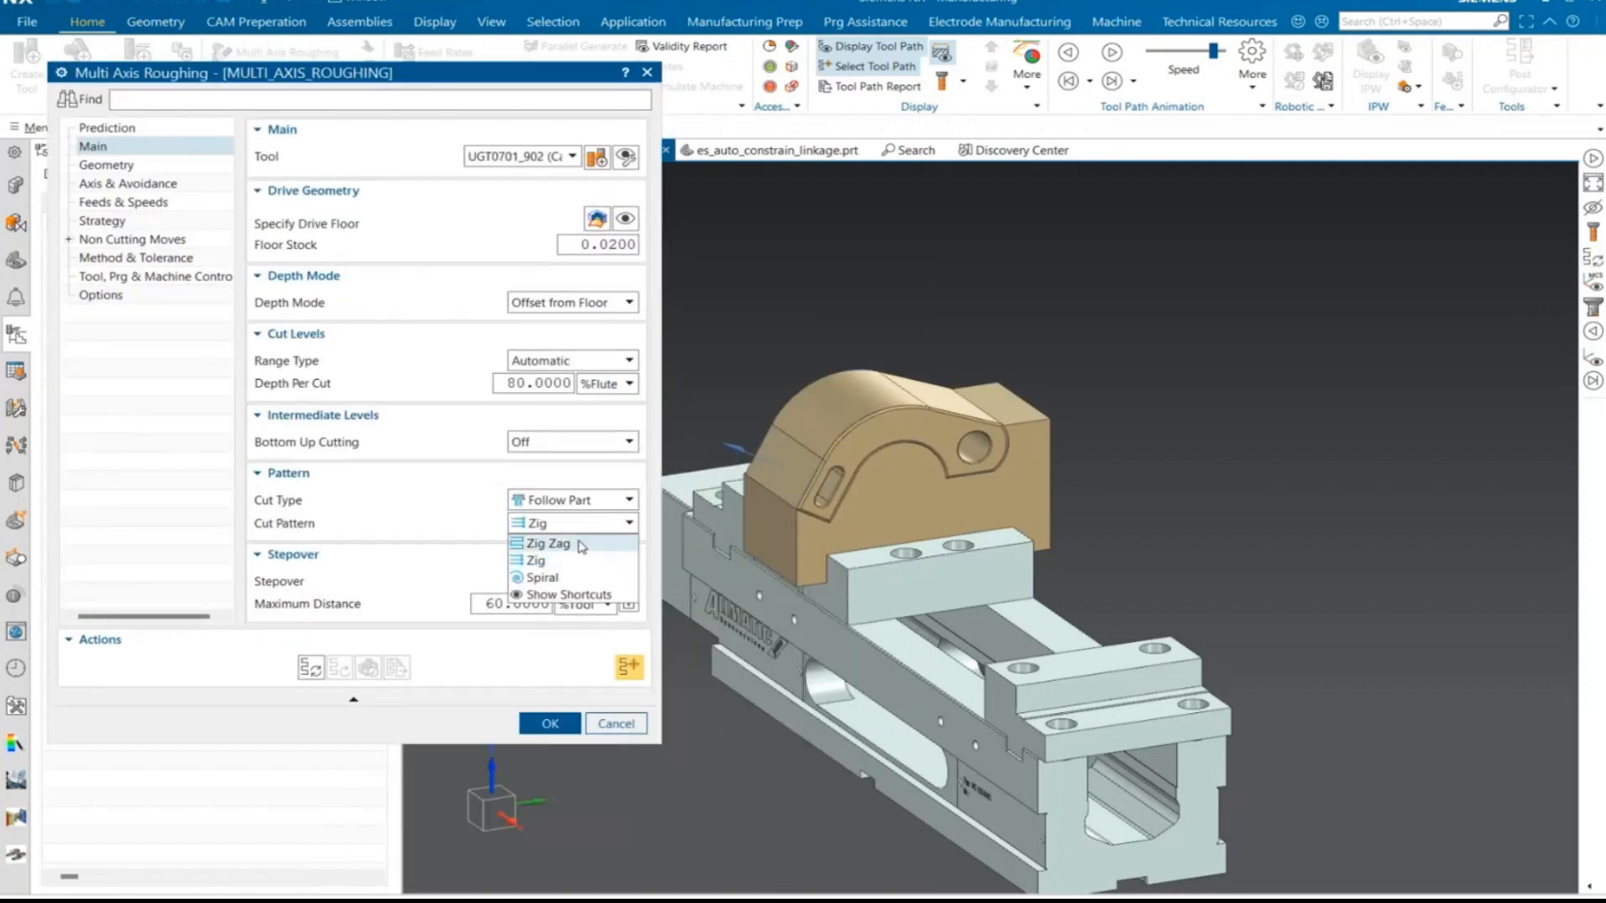
{"action": "left_click", "coordinate": [554, 545]}
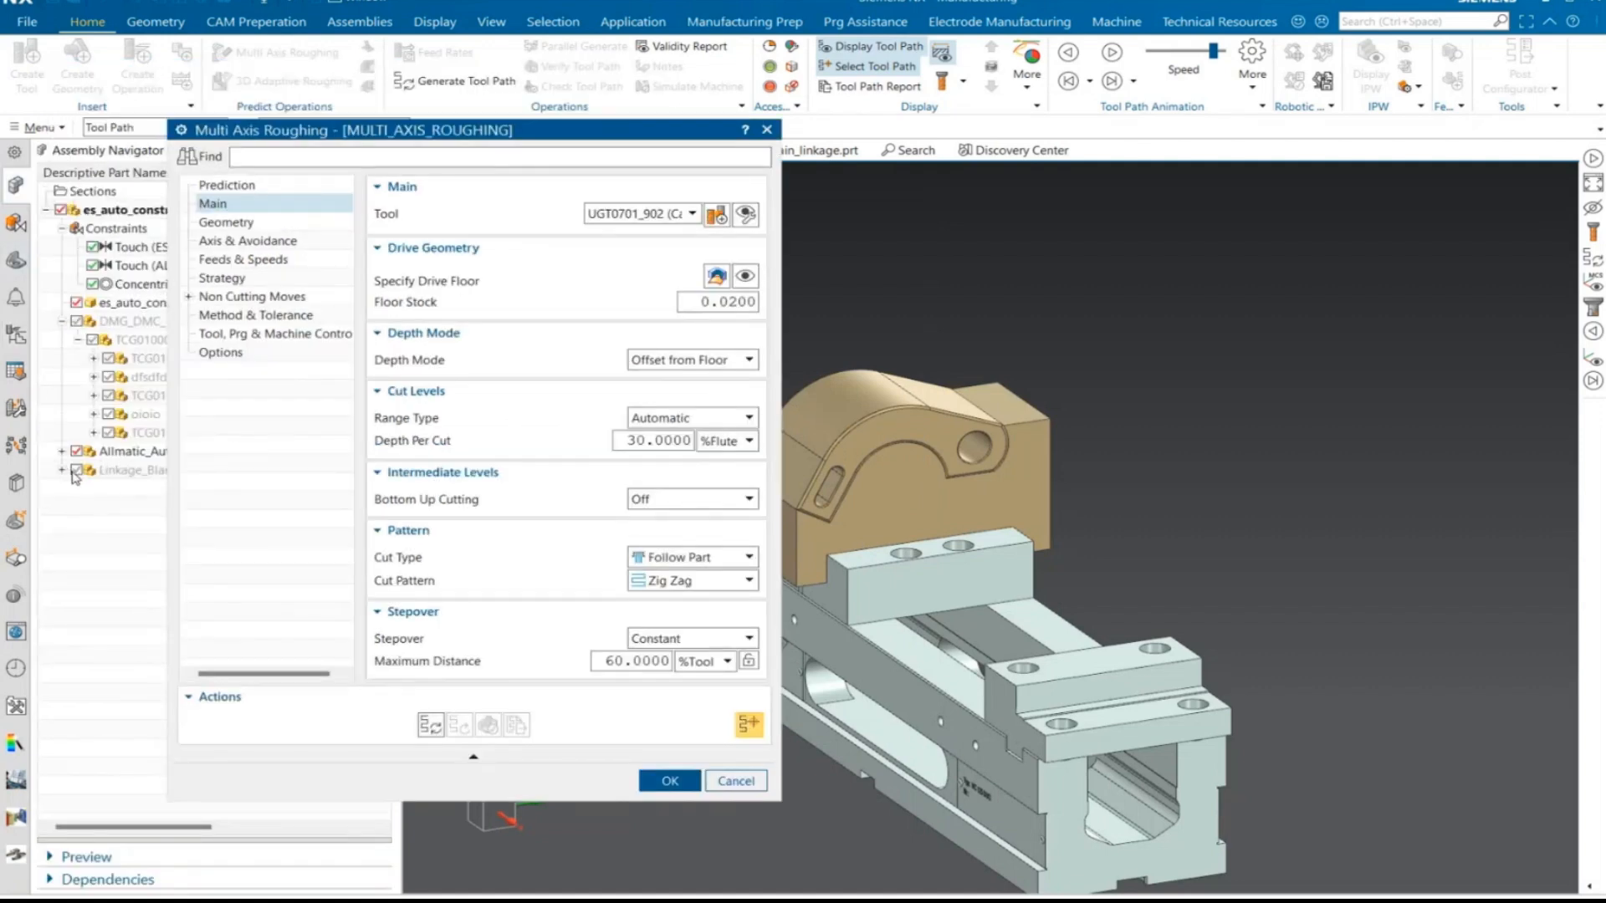
- Specify the Linkage_Blank_jt body as the operation's blank geometry, showing that component only for the selection
{"action": "left_click", "coordinate": [76, 471]}
{"action": "left_click", "coordinate": [236, 224]}
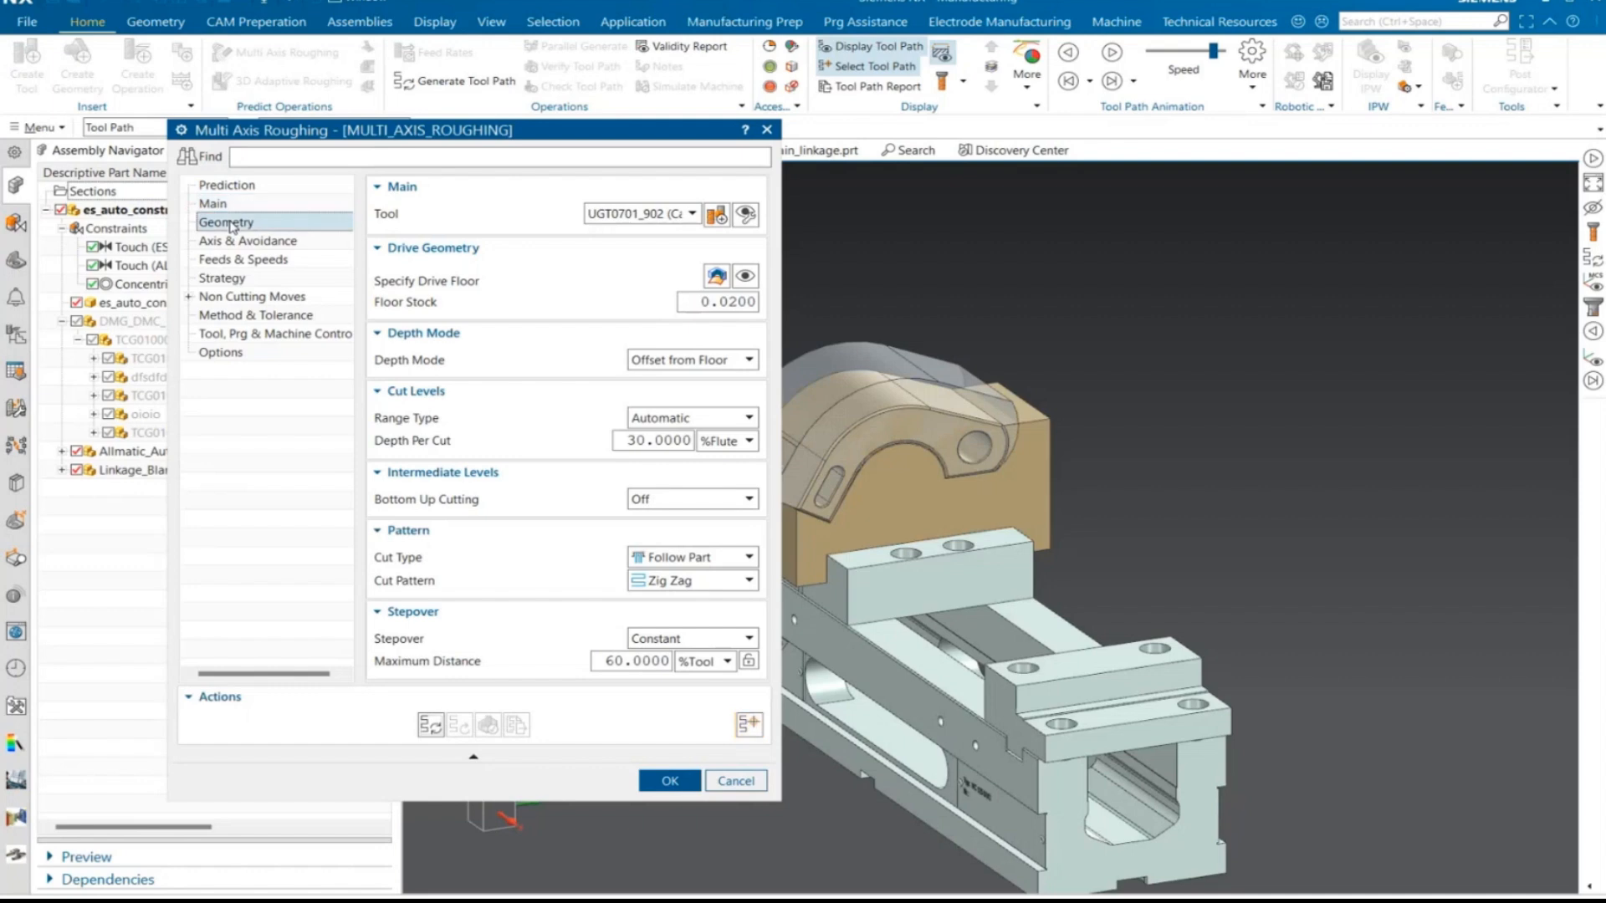
{"action": "left_click", "coordinate": [717, 295]}
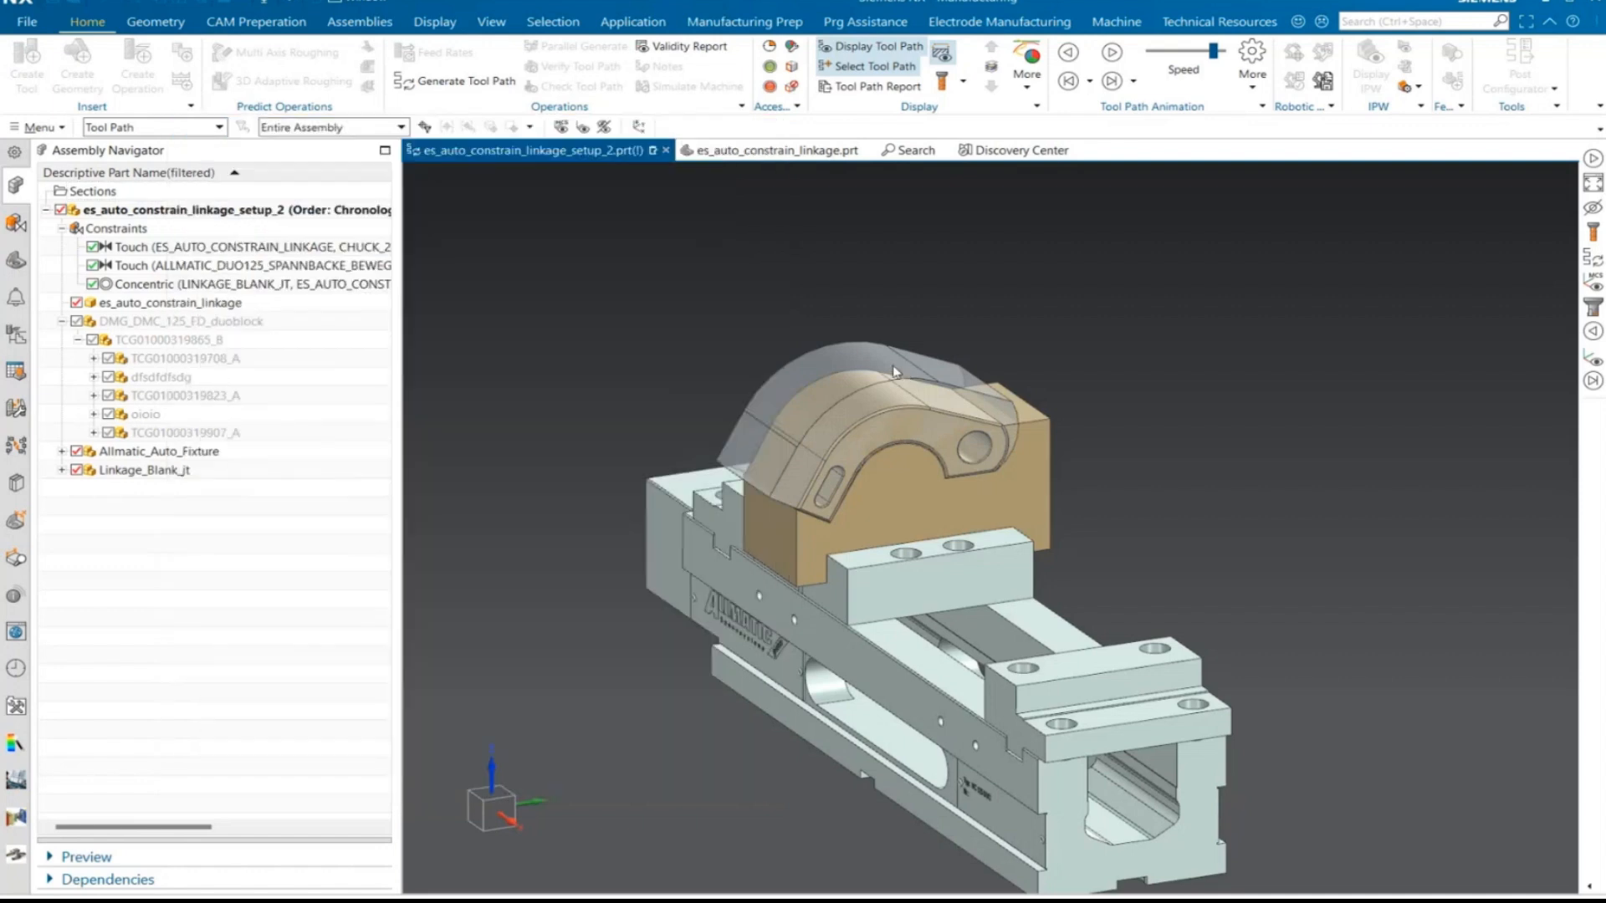
{"action": "left_click", "coordinate": [894, 372]}
{"action": "left_click", "coordinate": [345, 366]}
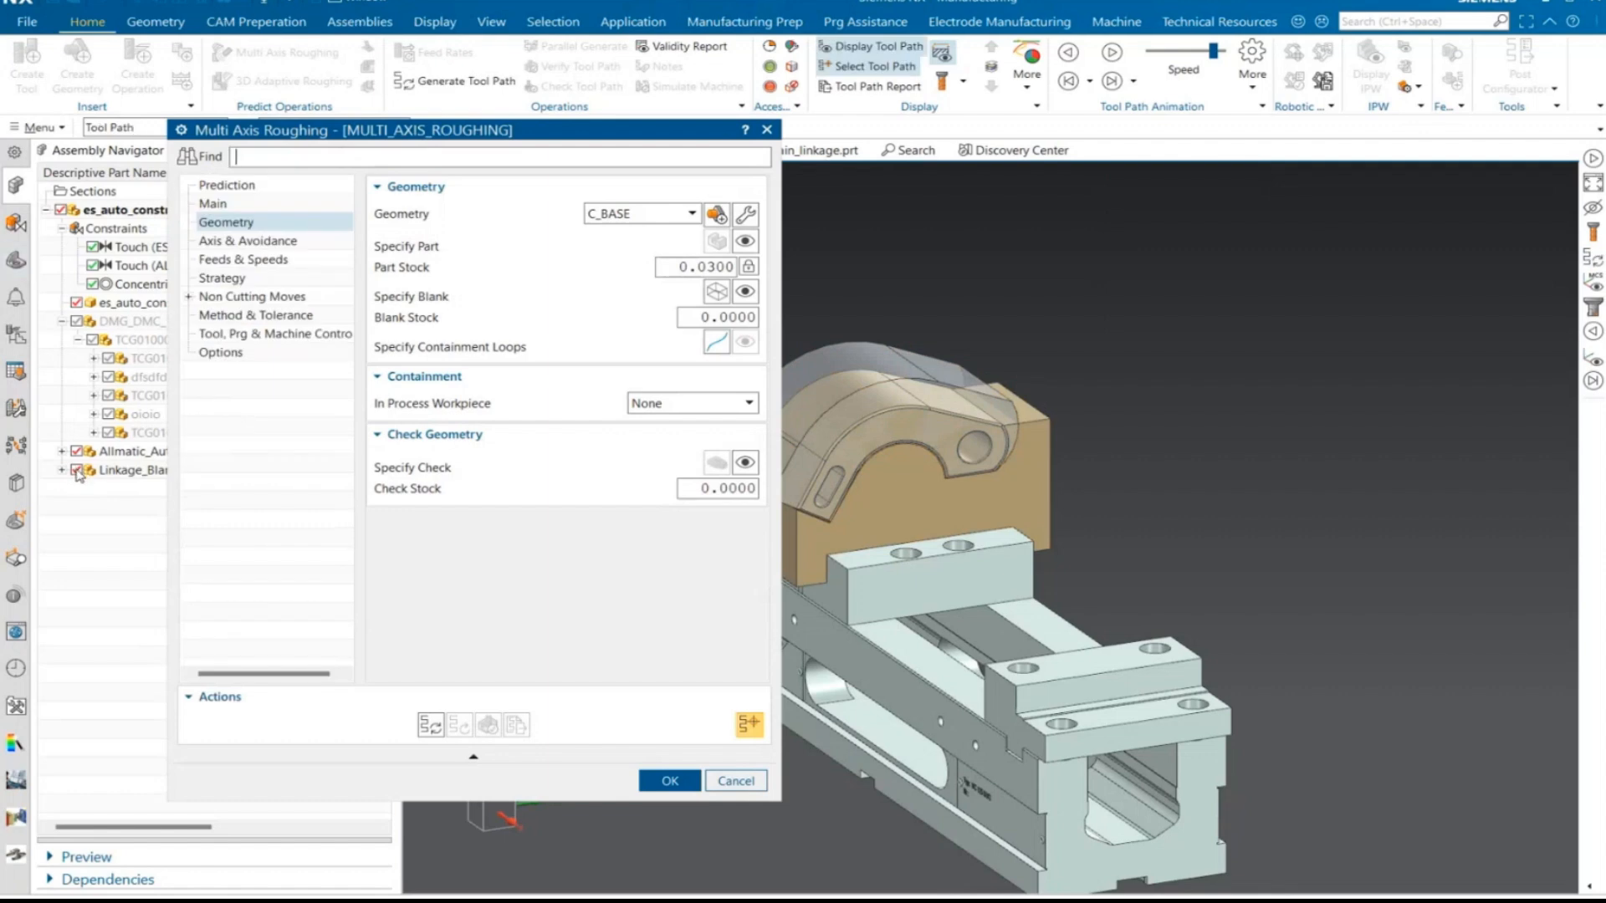
{"action": "left_click", "coordinate": [76, 470]}
{"action": "left_click", "coordinate": [16, 261]}
{"action": "left_click", "coordinate": [16, 334]}
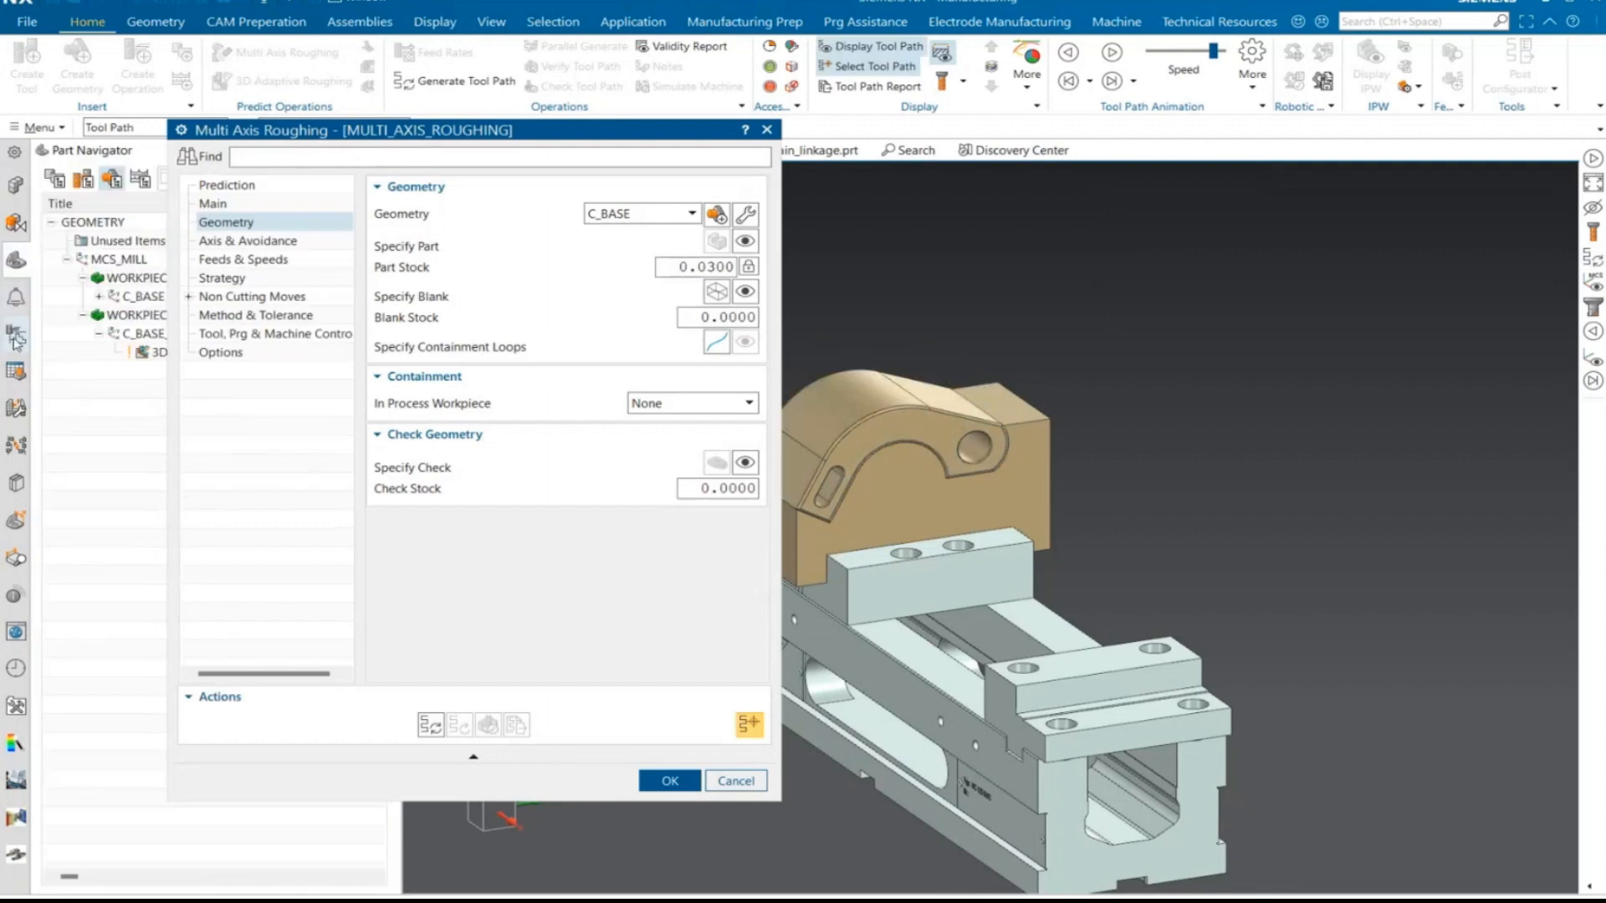
- Generate the multi-axis roughing tool path, accept the operation, and examine its cut levels over the slanted face
{"action": "left_click", "coordinate": [440, 736]}
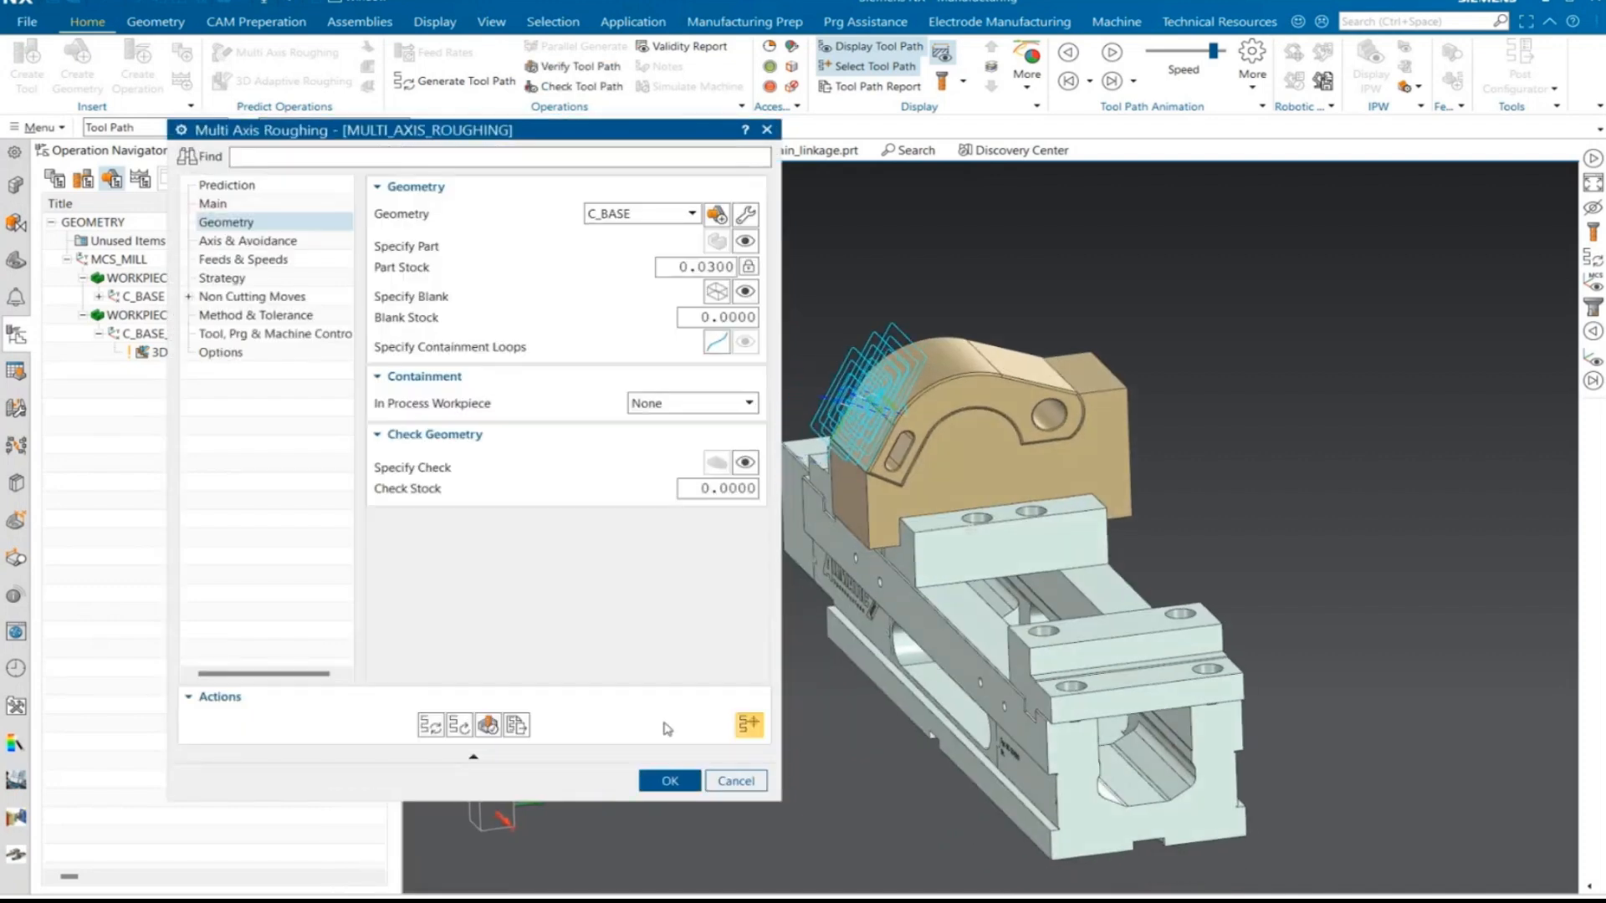
{"action": "left_click", "coordinate": [670, 780]}
{"action": "middle_click_drag", "start_coordinate": [736, 635], "coordinate": [794, 650]}
{"action": "key", "text": "F8"}
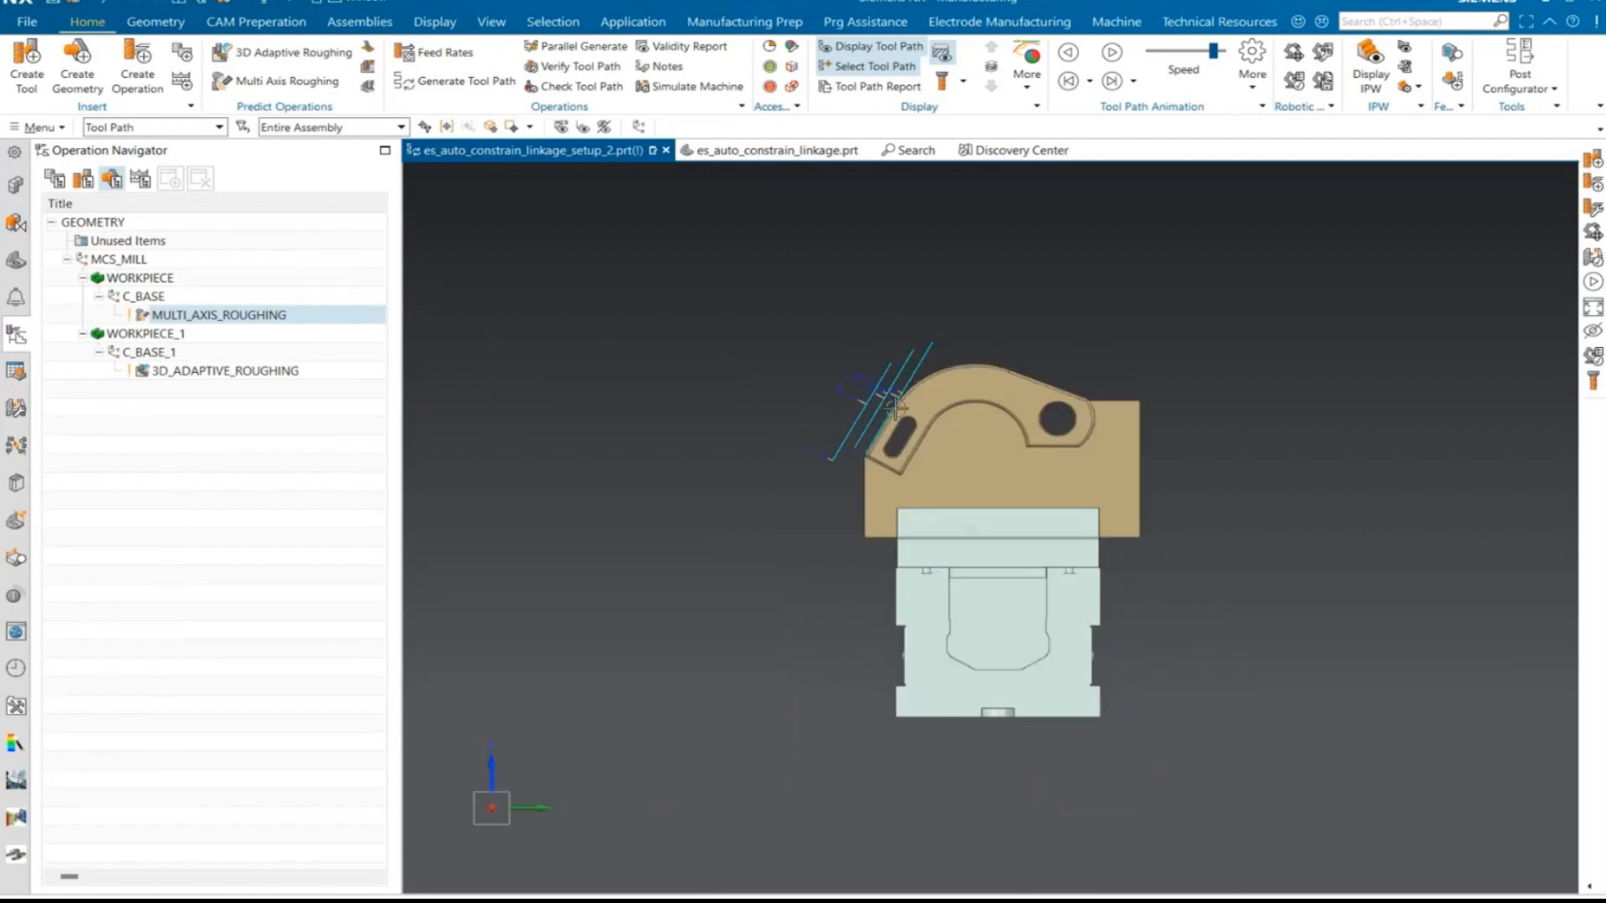
{"action": "scroll", "coordinate": [936, 398], "scroll_direction": "up", "scroll_amount": 5}
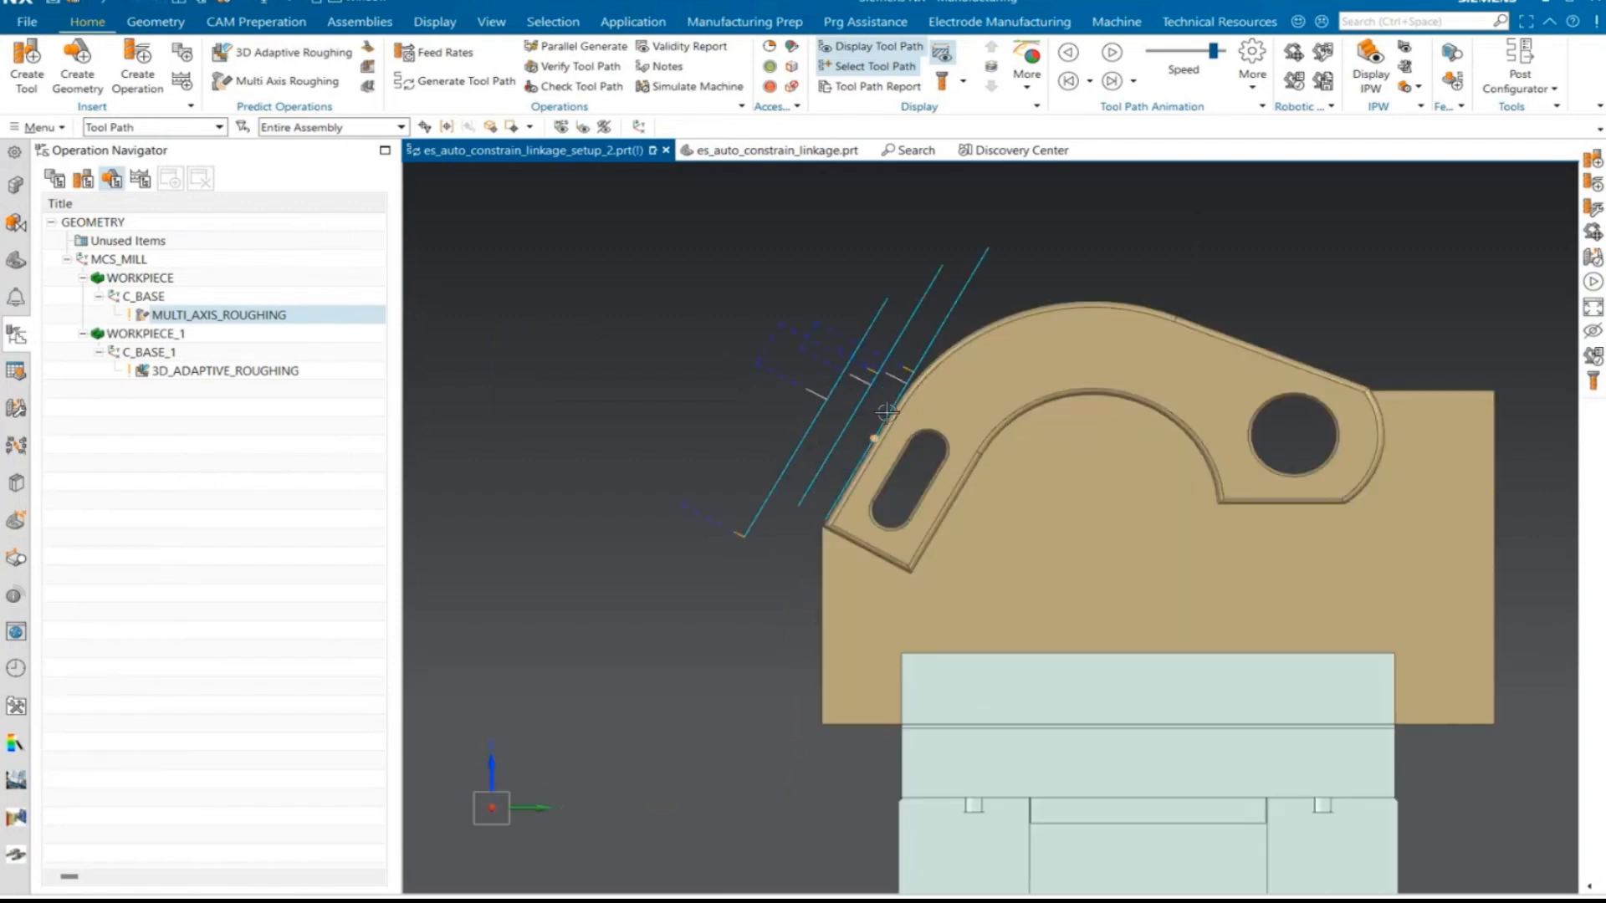
{"action": "middle_click_drag", "start_coordinate": [870, 460], "coordinate": [807, 481]}
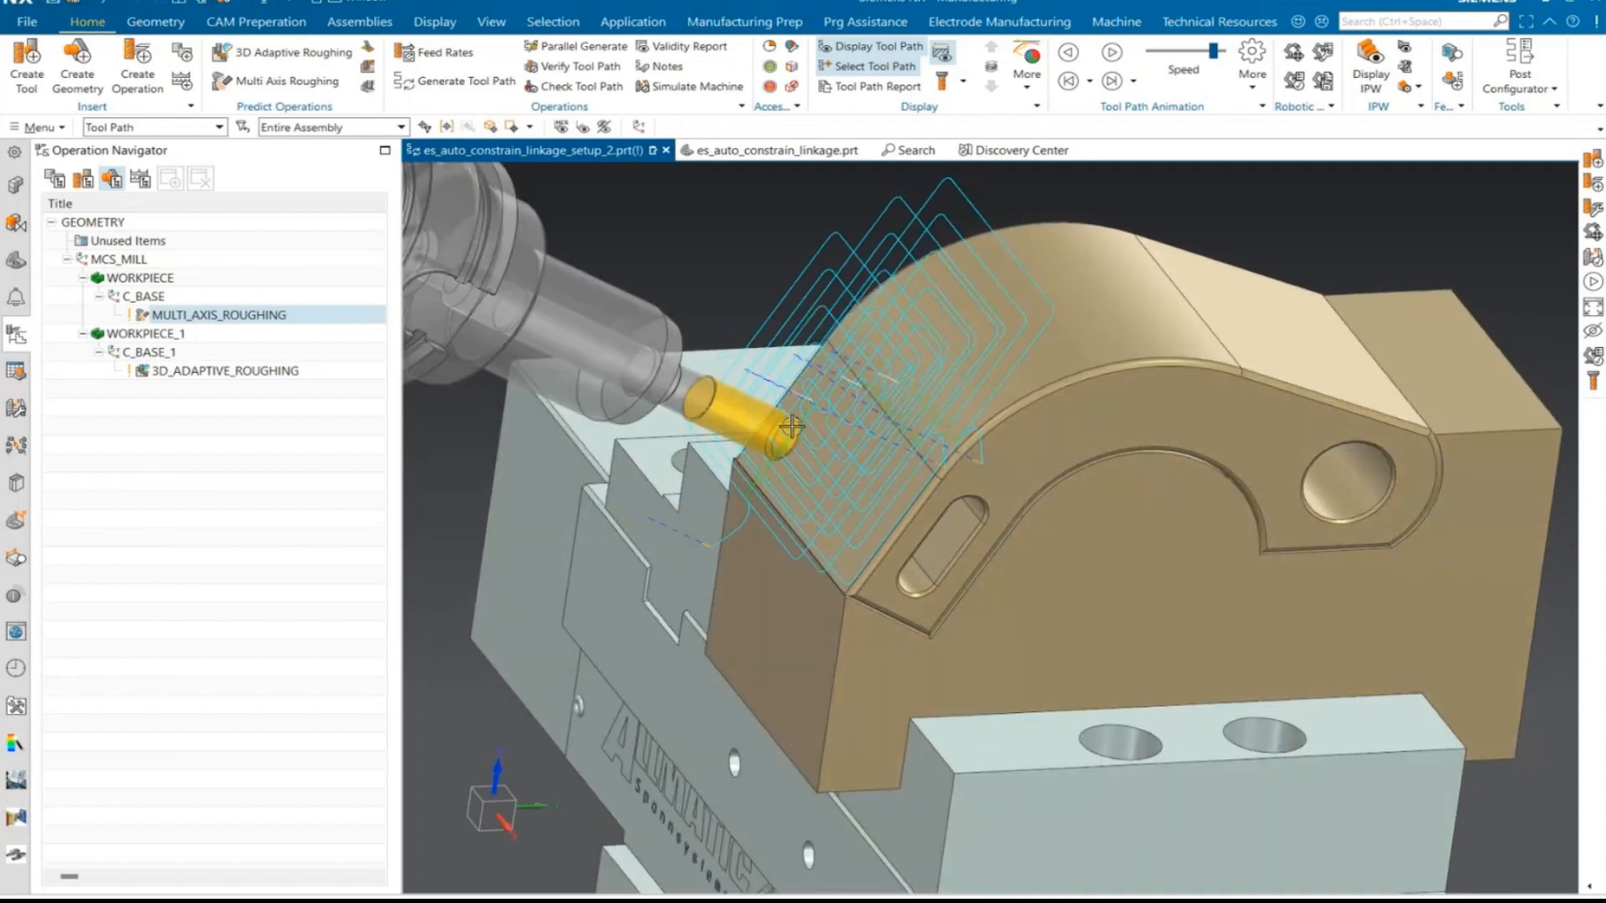
{"action": "scroll", "coordinate": [836, 544], "scroll_direction": "down", "scroll_amount": 2}
{"action": "middle_click_drag", "start_coordinate": [842, 596], "coordinate": [782, 510]}
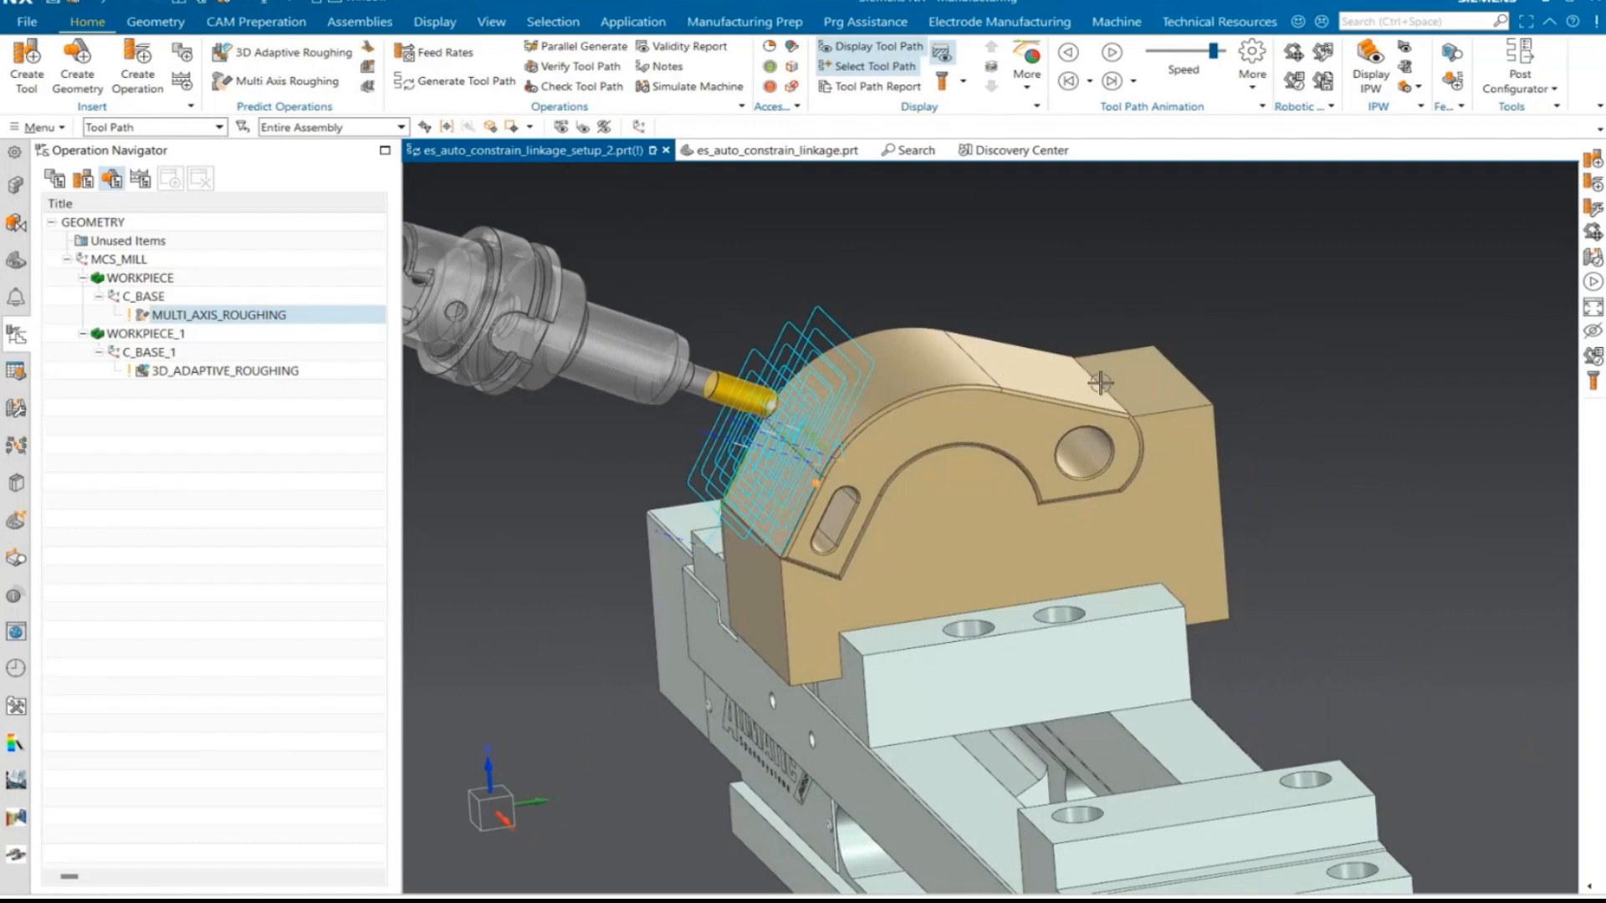
{"action": "scroll", "coordinate": [832, 452], "scroll_direction": "up", "scroll_amount": 2}
{"action": "scroll", "coordinate": [832, 453], "scroll_direction": "up", "scroll_amount": 1}
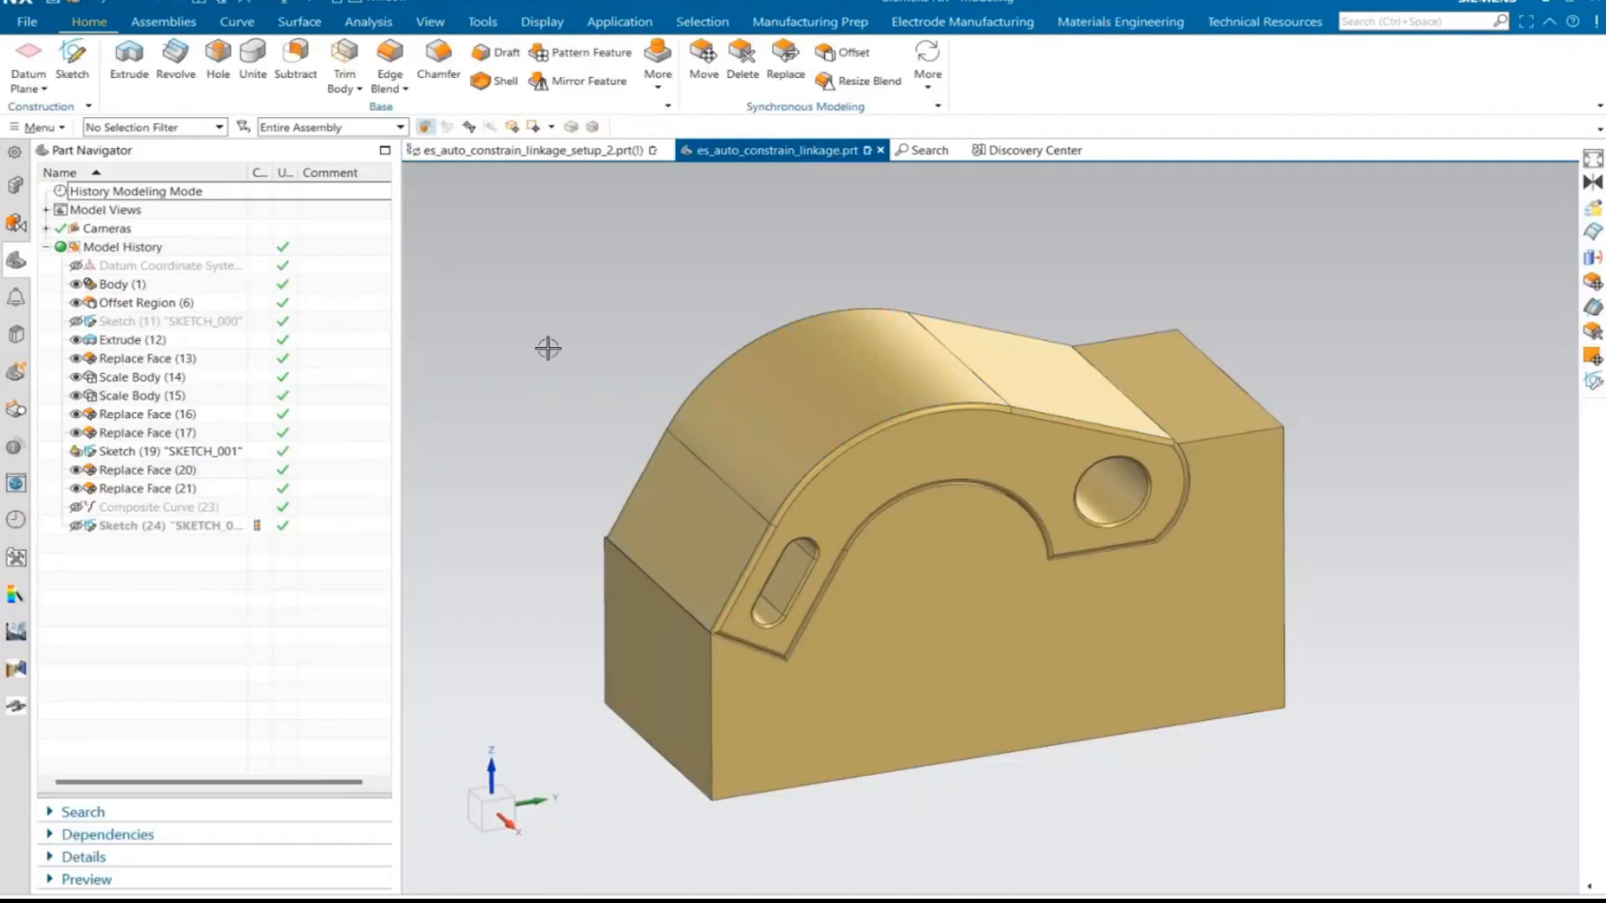
- In es_auto_constrain_linkage.prt, start a Through Curves surface using the tangent edge chain on the slotted side of the curved top as first section
{"action": "middle_click_drag", "start_coordinate": [548, 348], "coordinate": [543, 334]}
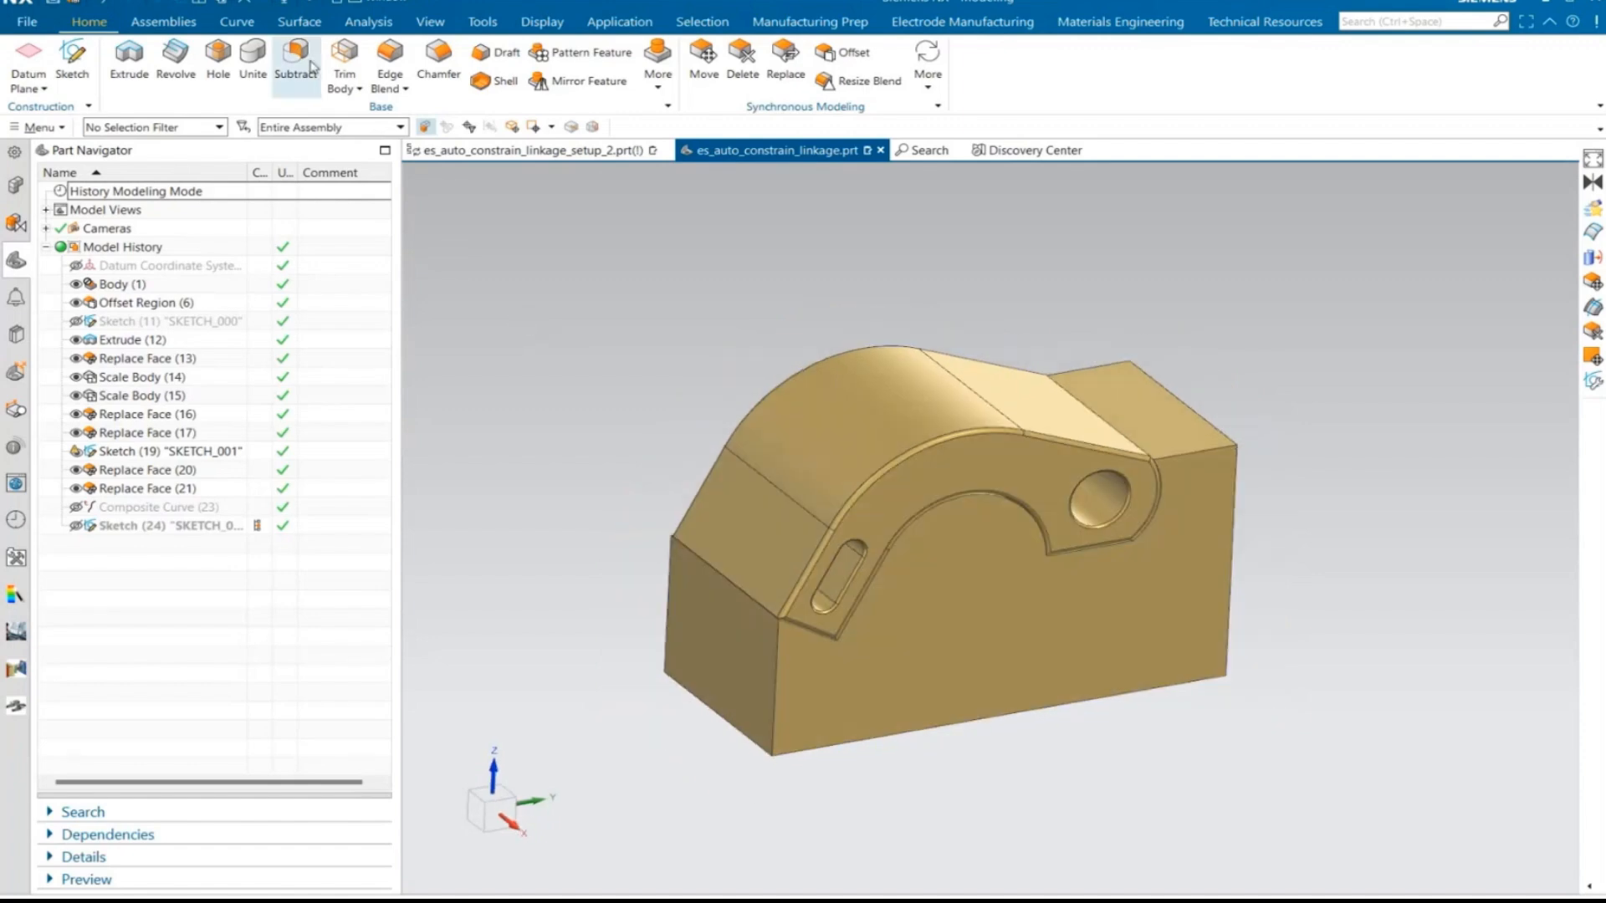
{"action": "left_click", "coordinate": [312, 26]}
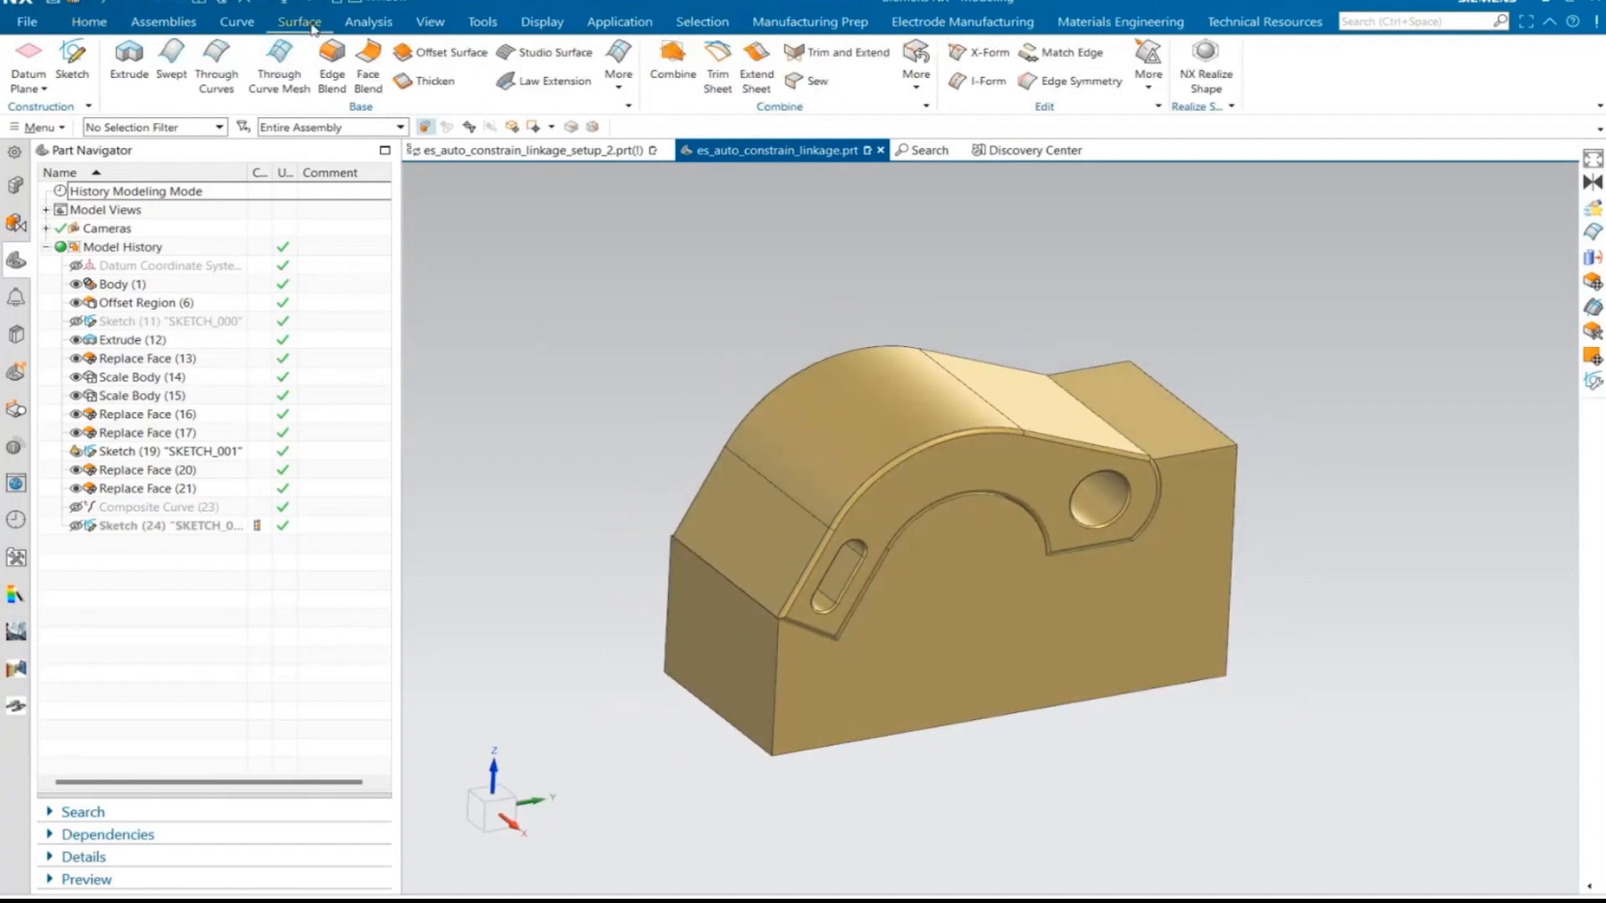
{"action": "left_click", "coordinate": [217, 60]}
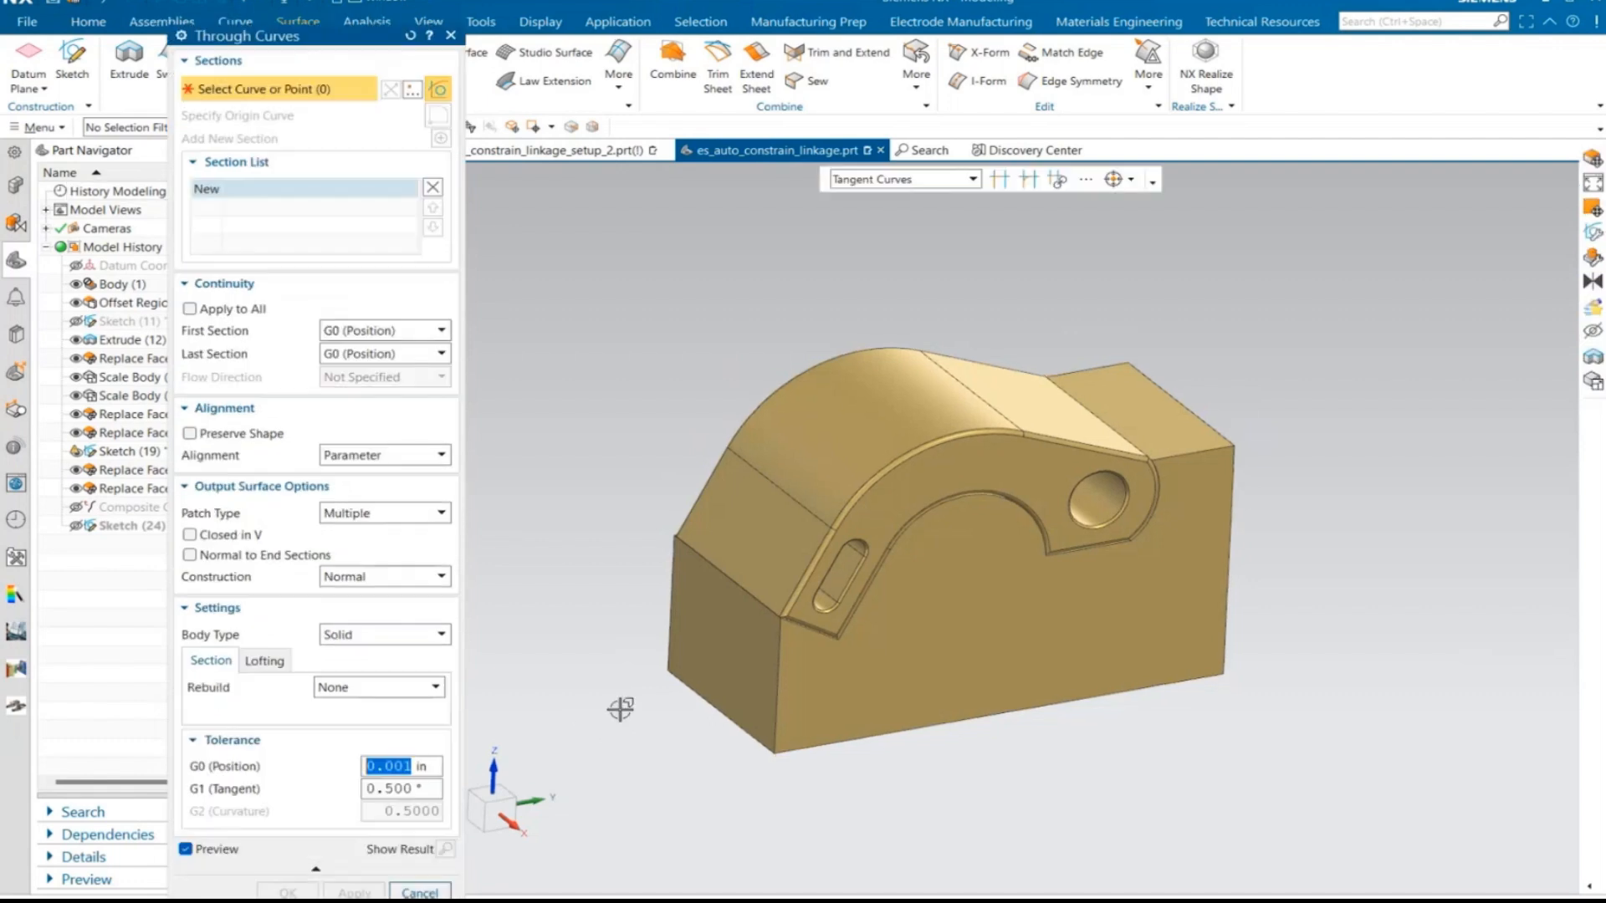
{"action": "middle_click_drag", "start_coordinate": [599, 580], "coordinate": [643, 573]}
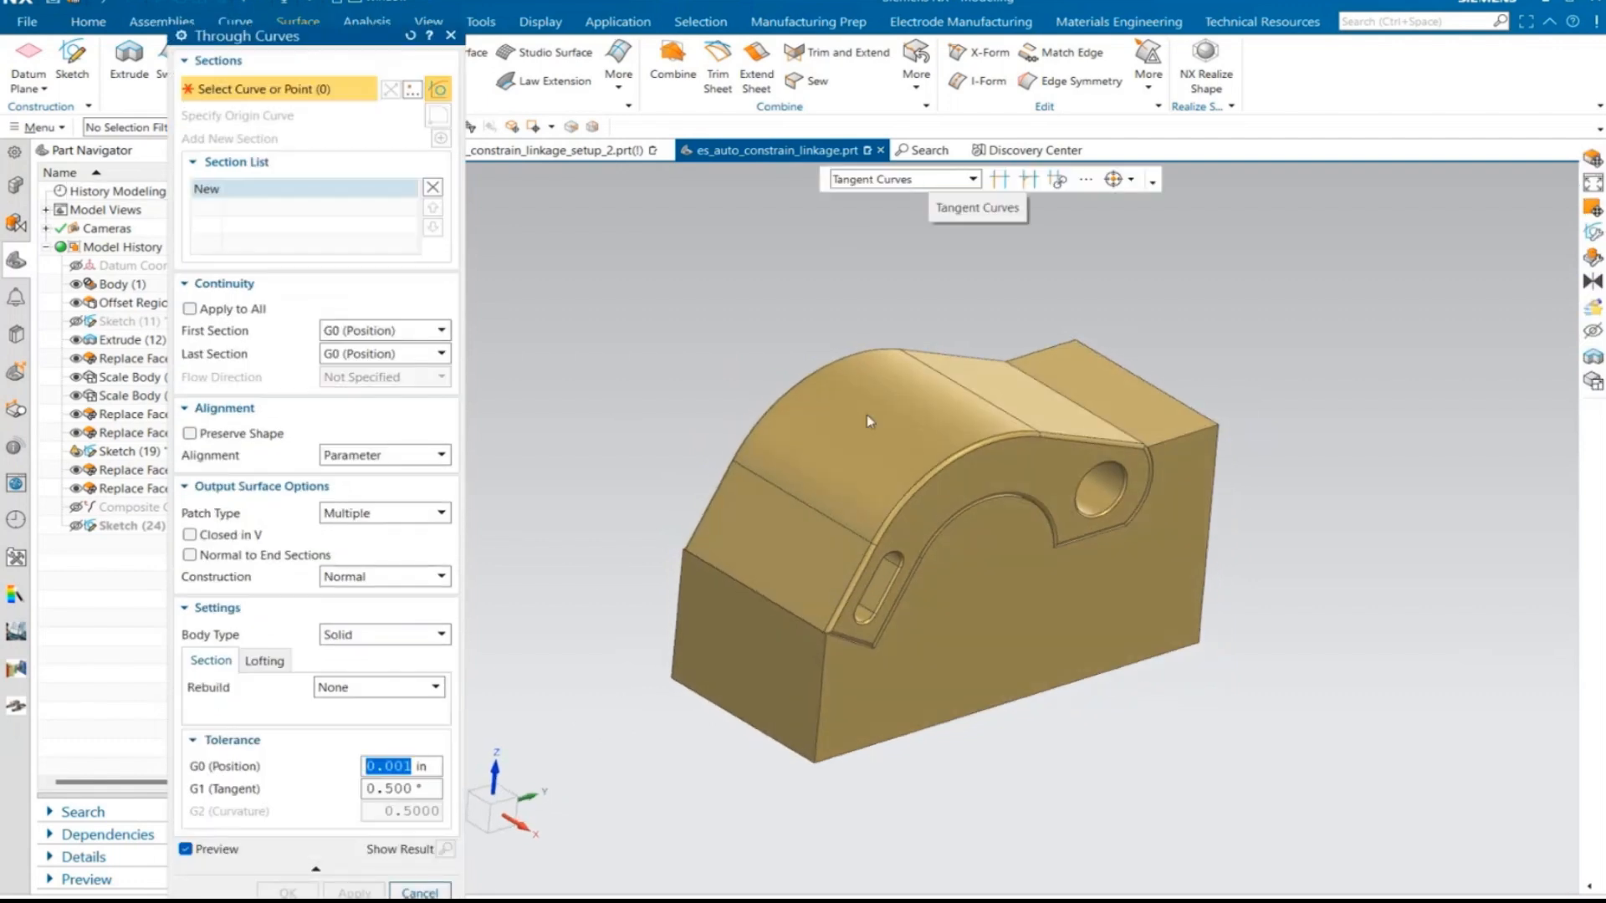
{"action": "left_click", "coordinate": [848, 585]}
{"action": "middle_click_drag", "start_coordinate": [767, 650], "coordinate": [456, 180]}
{"action": "left_click", "coordinate": [446, 142]}
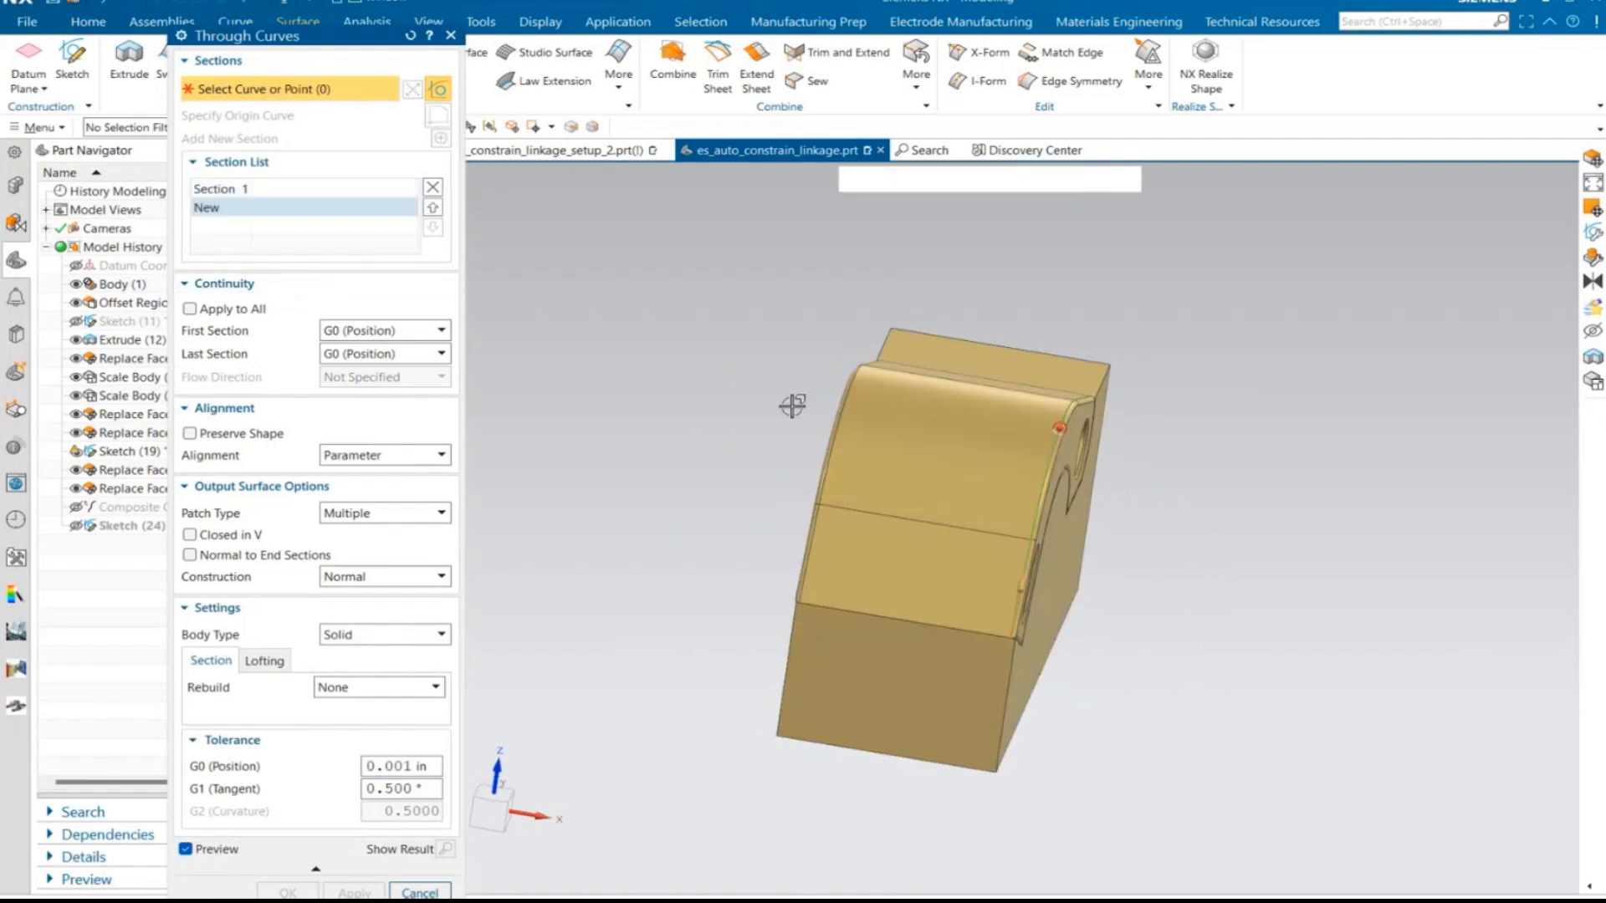
- Add the matching tangent edge chain on the opposite side as second section and create the Through Curves surface
{"action": "middle_click_drag", "start_coordinate": [792, 401], "coordinate": [1029, 599]}
{"action": "left_click", "coordinate": [937, 577]}
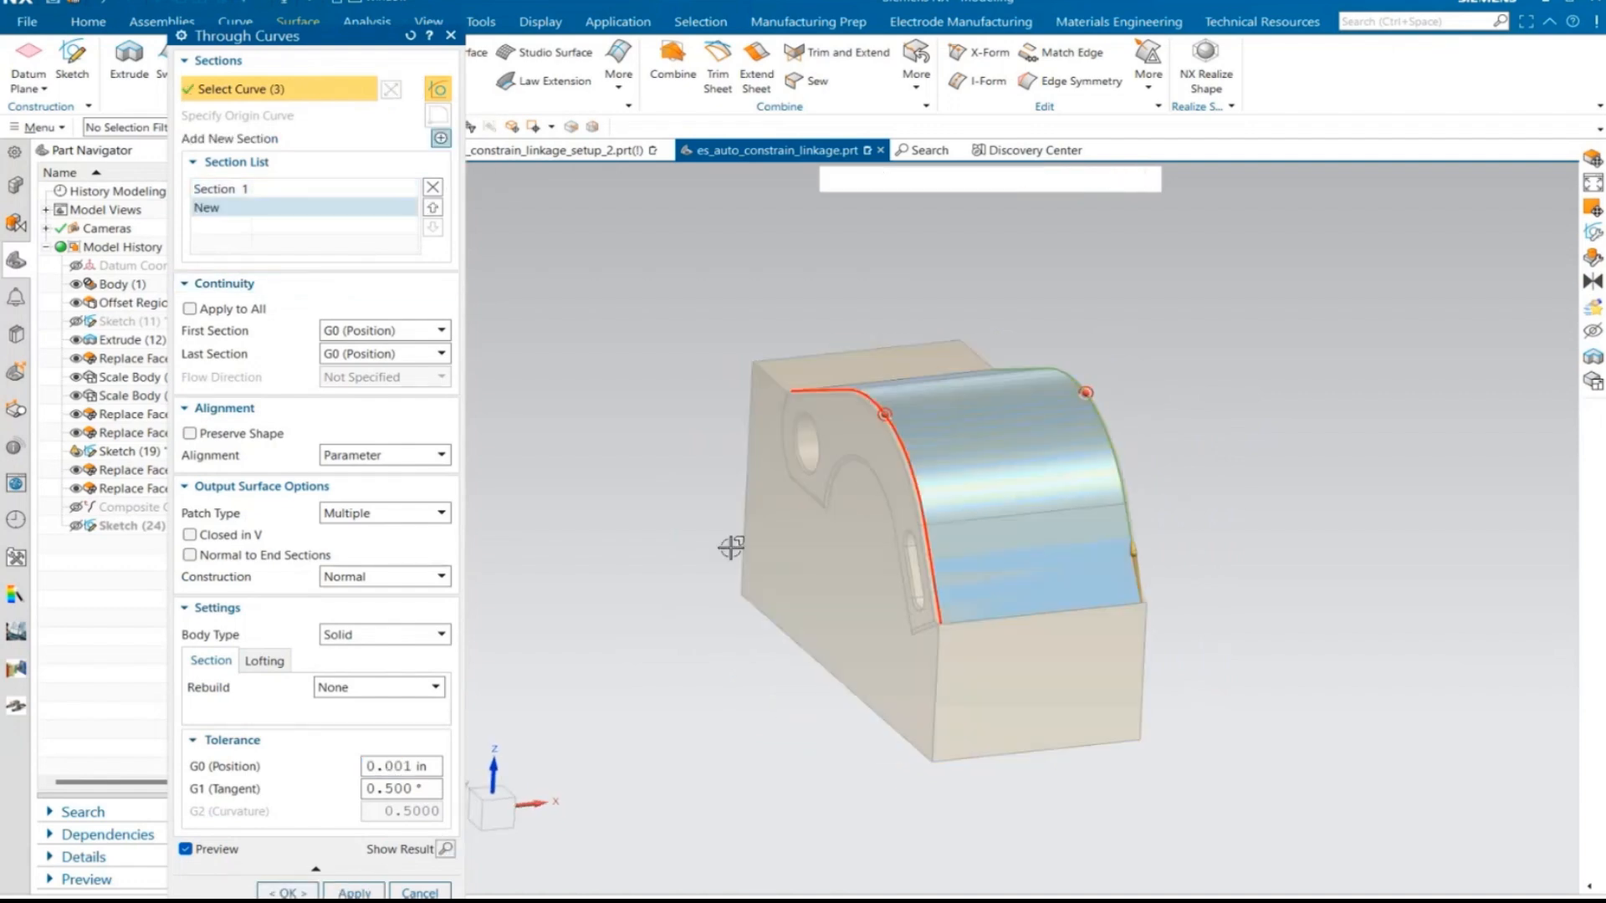
{"action": "middle_click_drag", "start_coordinate": [534, 530], "coordinate": [452, 586]}
{"action": "left_click", "coordinate": [287, 894]}
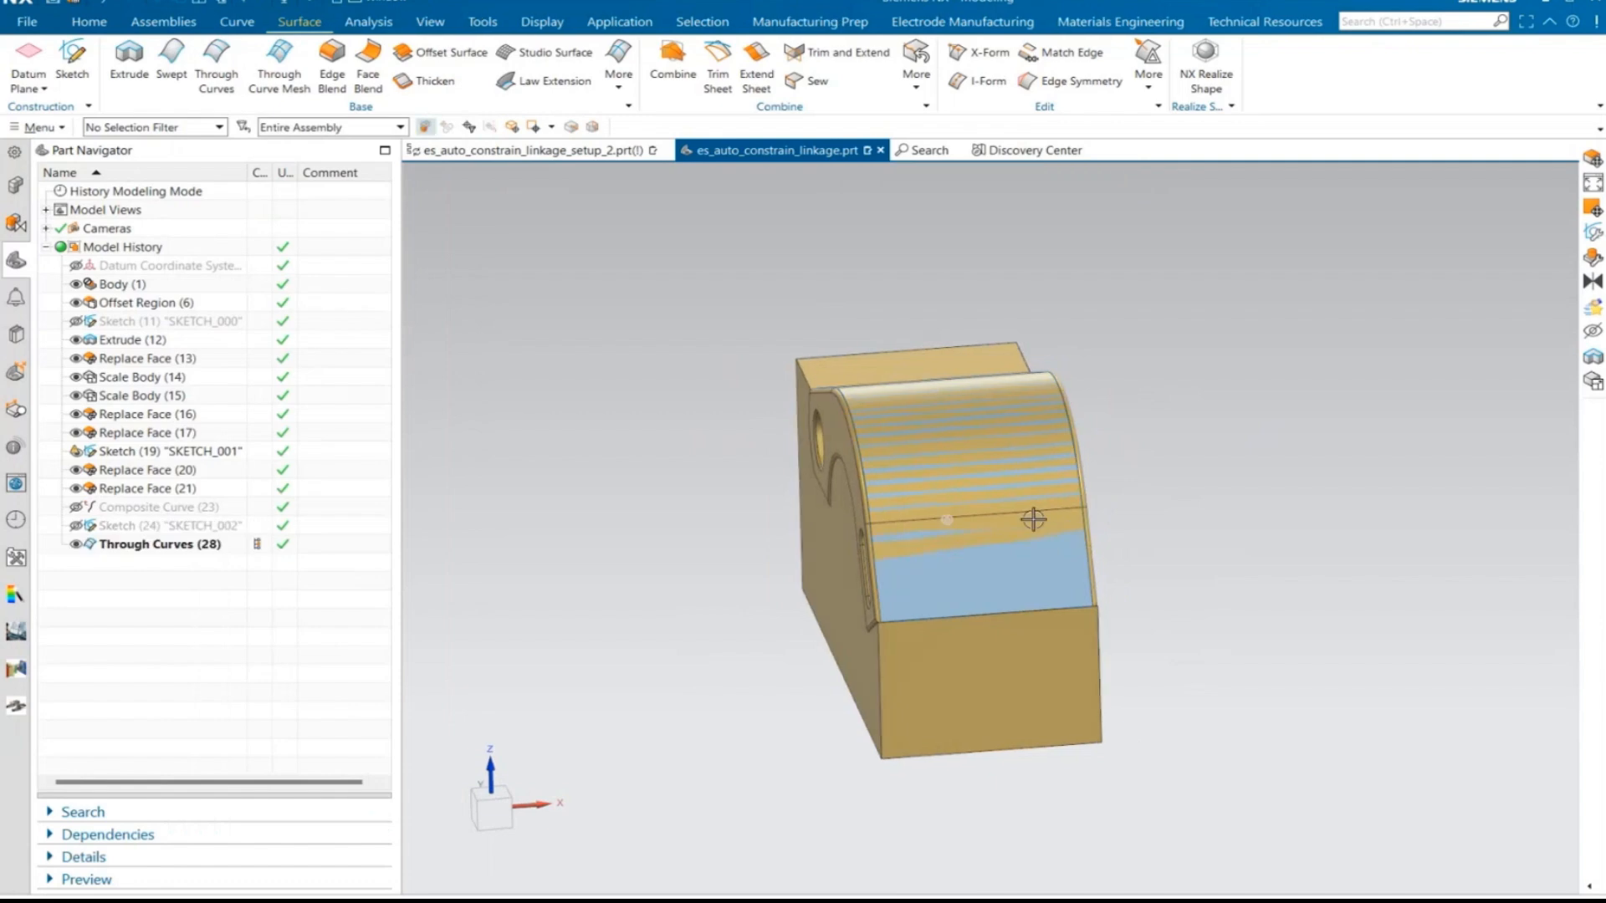
{"action": "middle_click_drag", "start_coordinate": [1032, 519], "coordinate": [599, 179]}
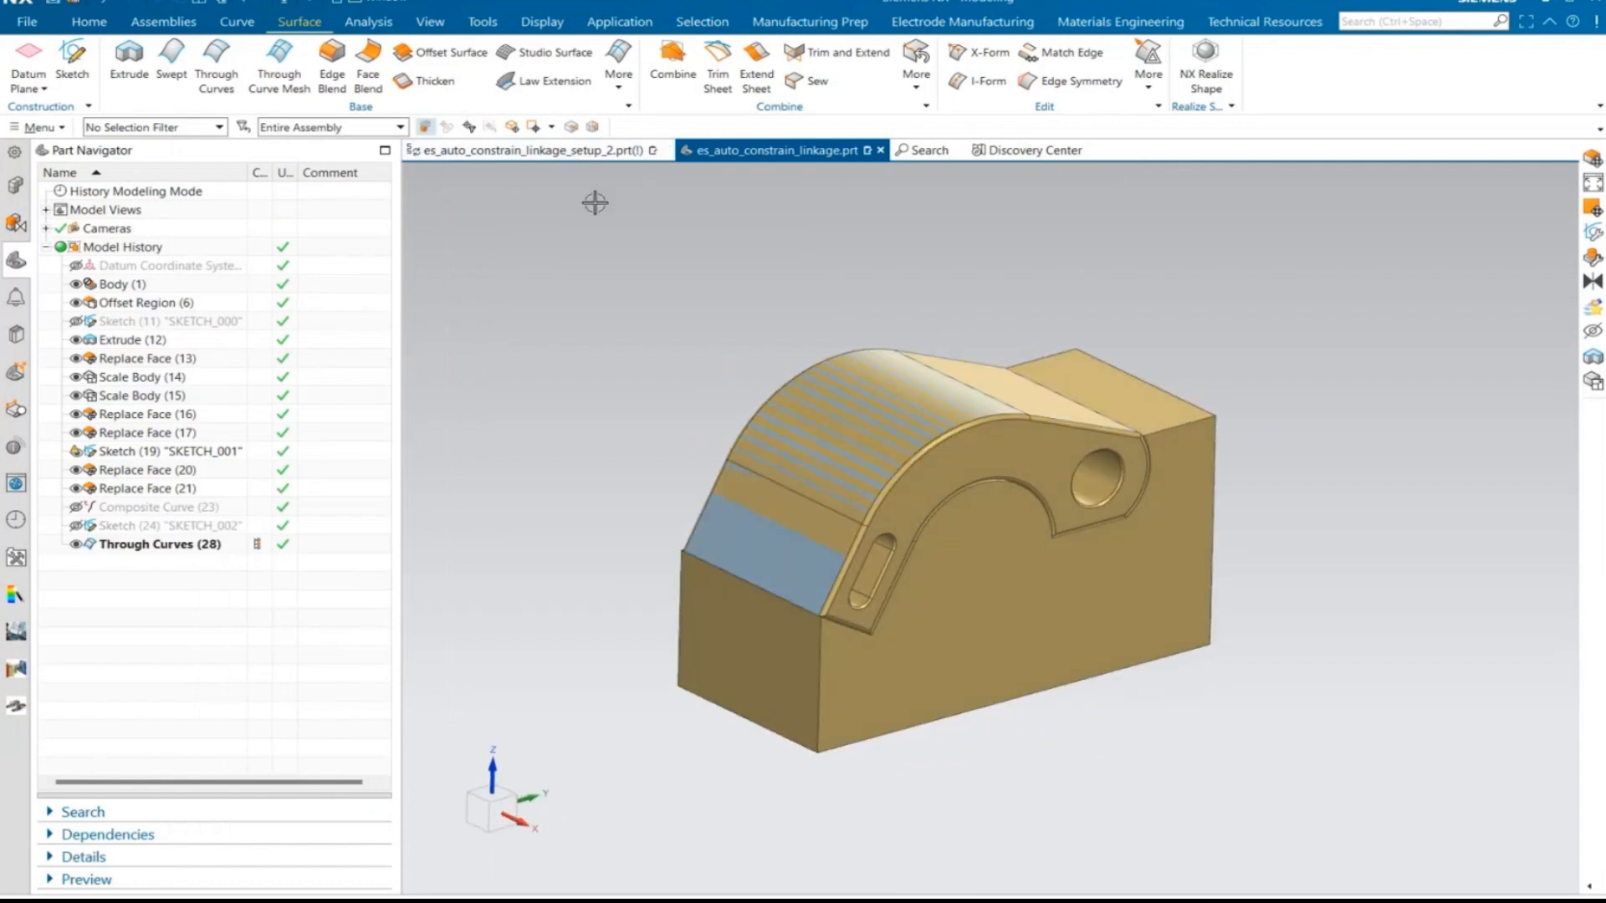
- In the setup part, replace the drive floor of MULTI_AXIS_ROUGHING with the Through Curves surface covering the whole curved top
{"action": "left_click", "coordinate": [582, 151]}
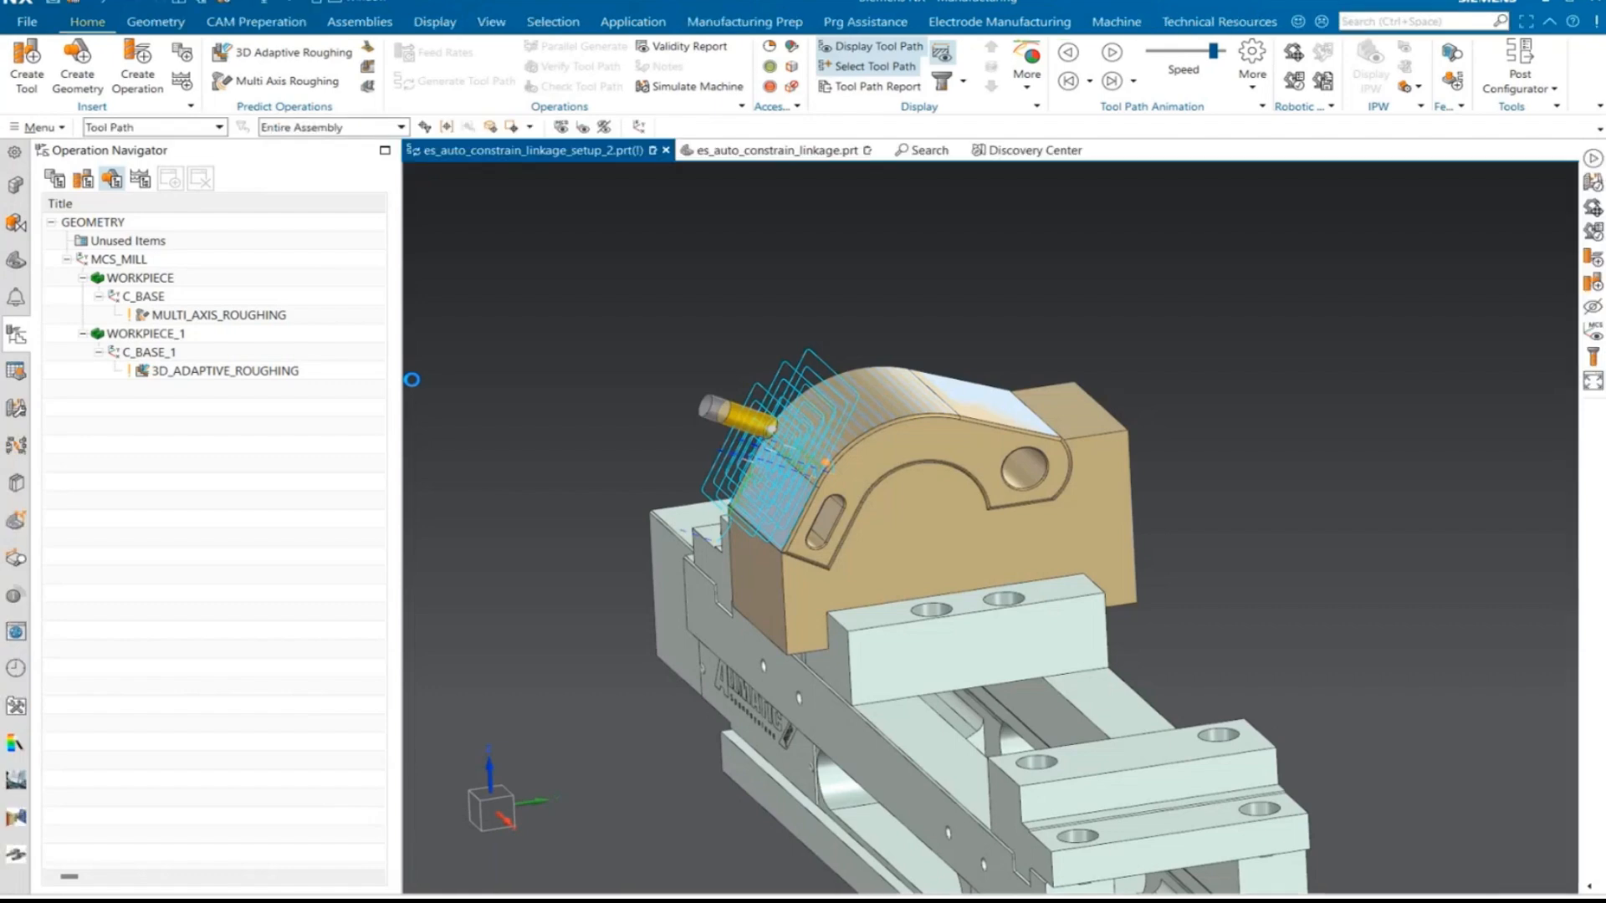
{"action": "middle_click_drag", "start_coordinate": [713, 460], "coordinate": [593, 515]}
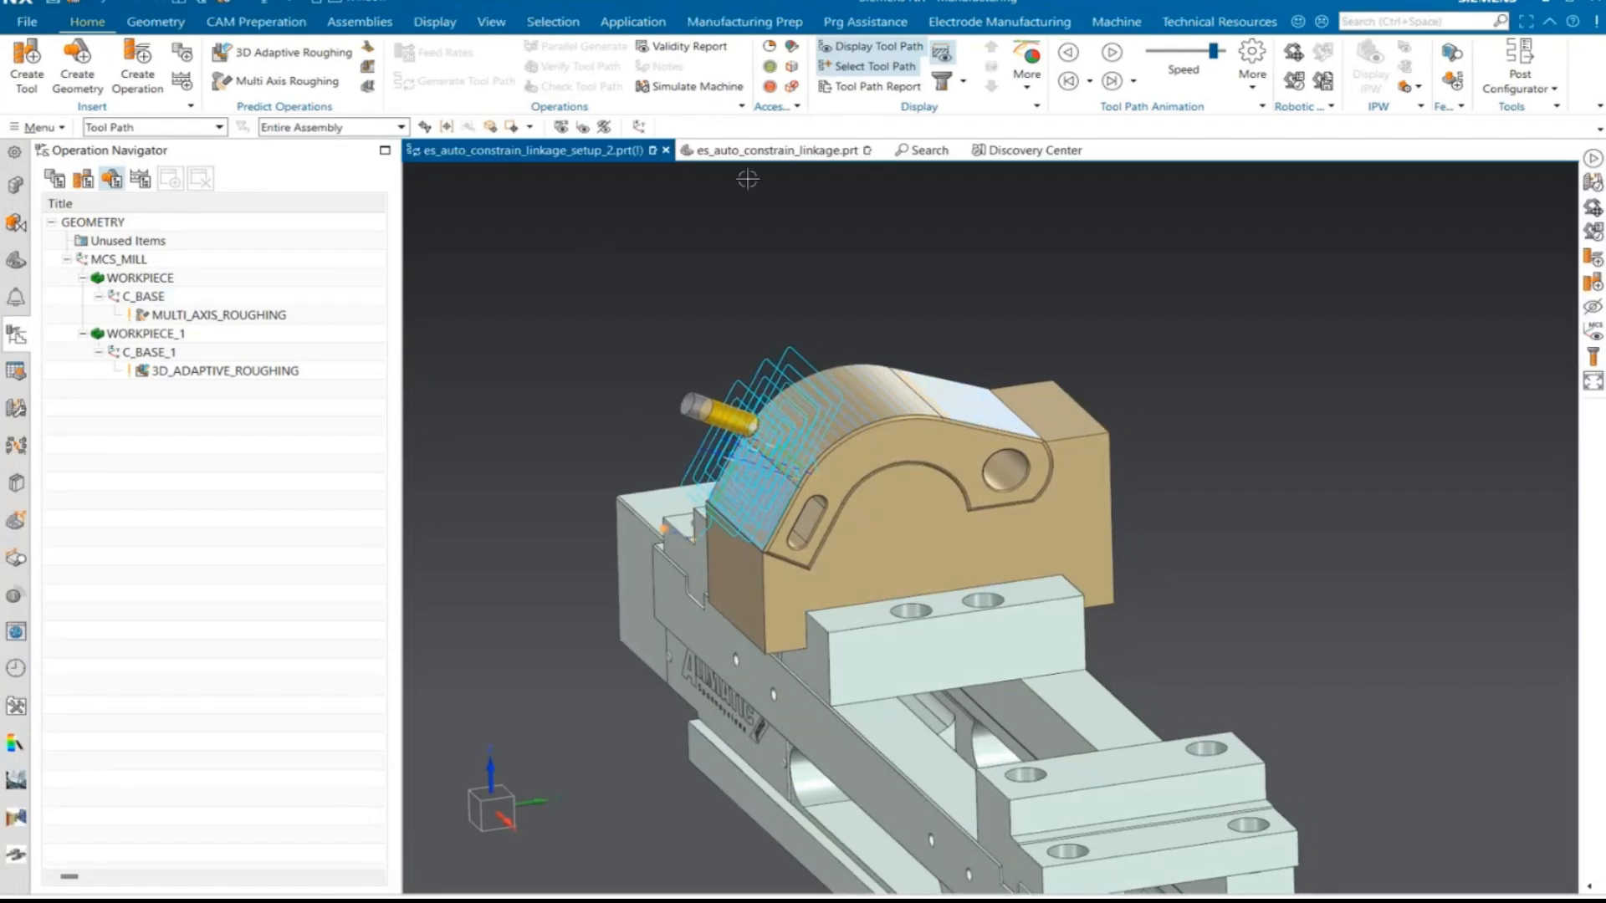
{"action": "left_click", "coordinate": [229, 314]}
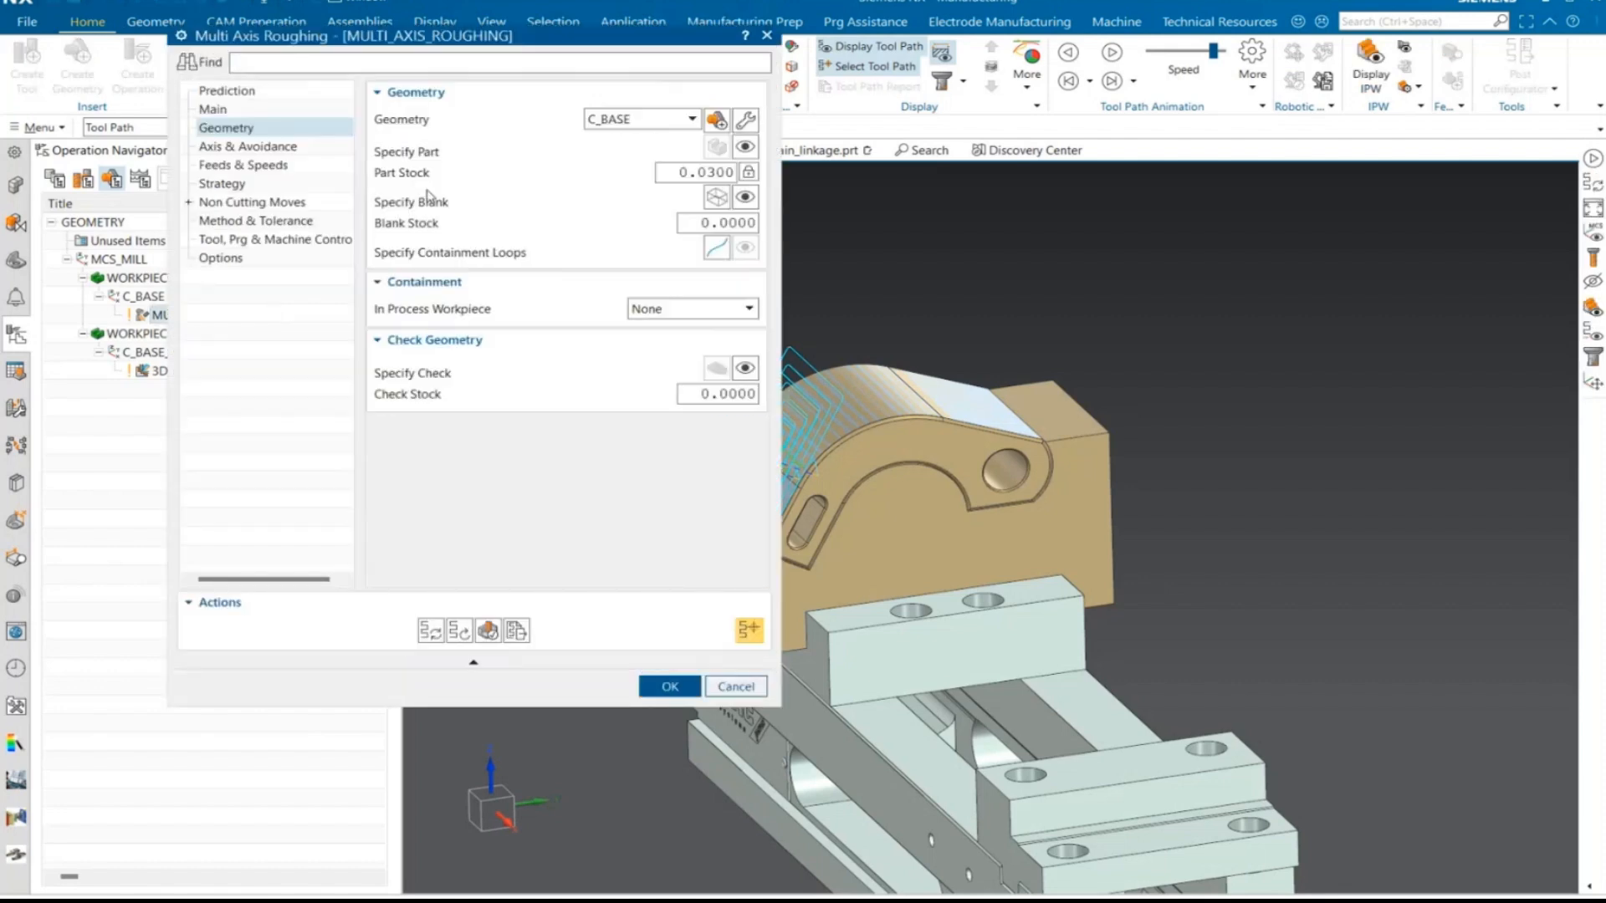
{"action": "left_click", "coordinate": [219, 115]}
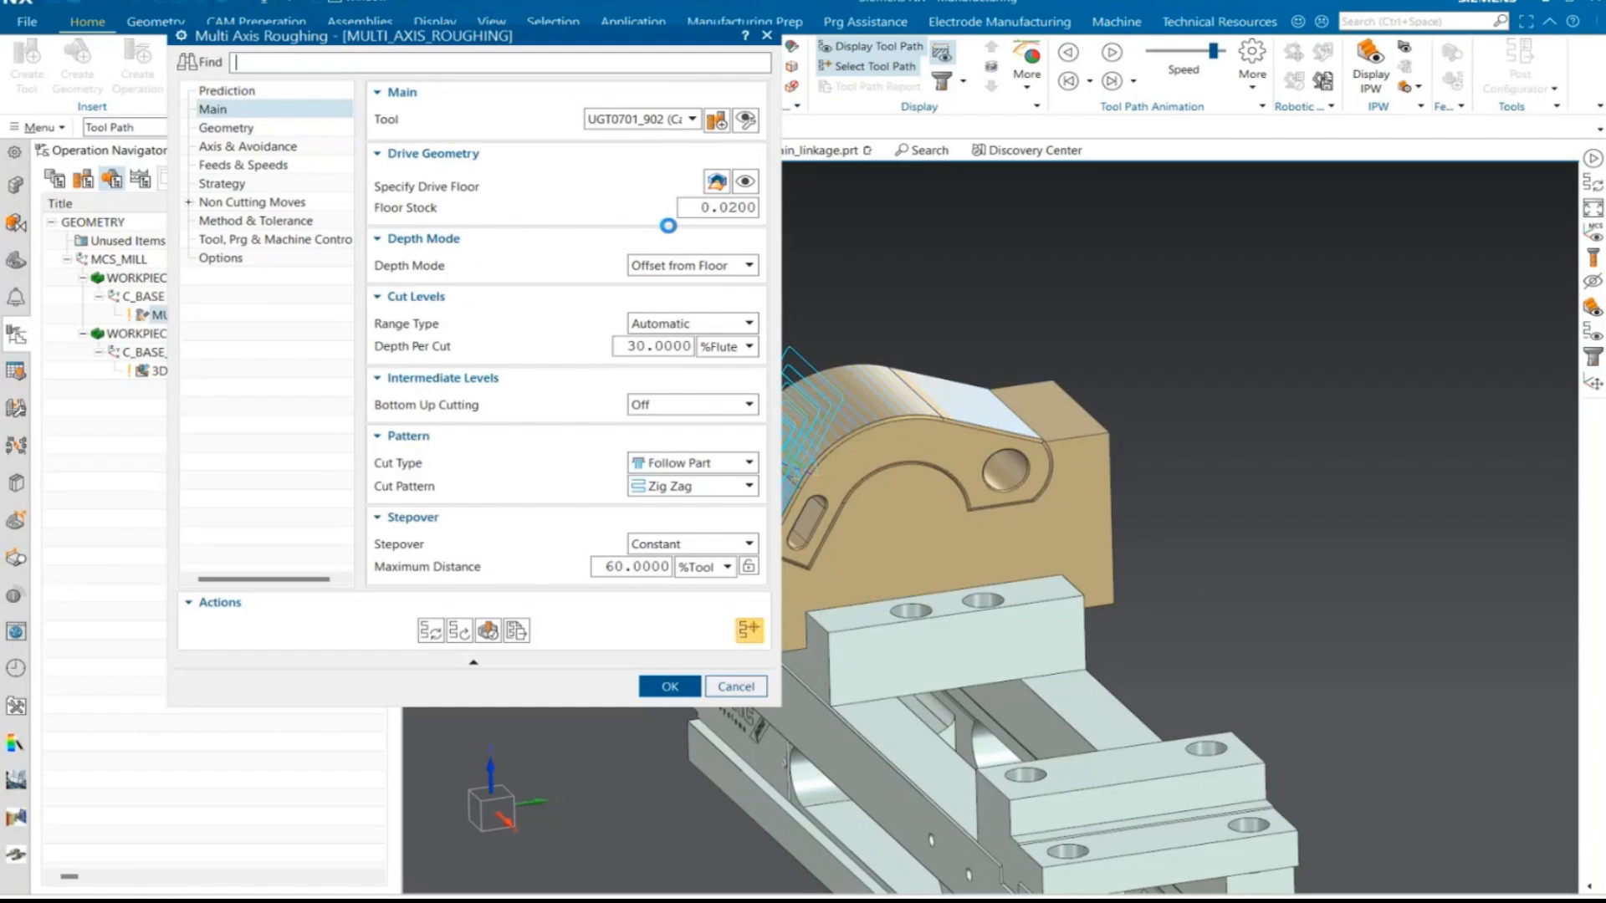
{"action": "left_click", "coordinate": [715, 176]}
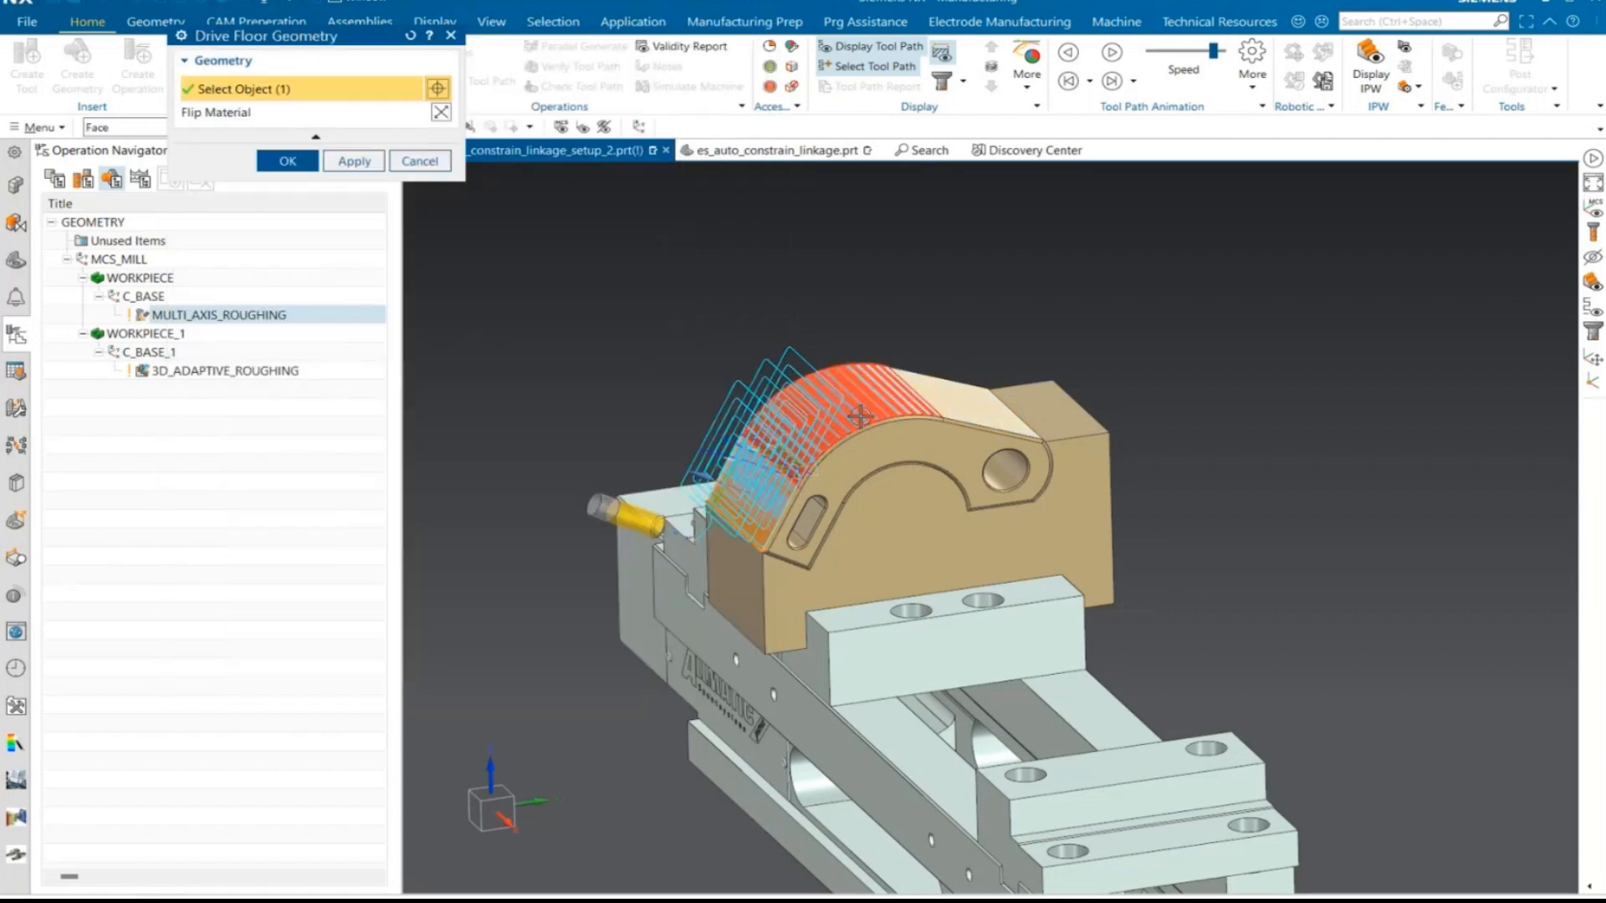
{"action": "left_click", "coordinate": [940, 406]}
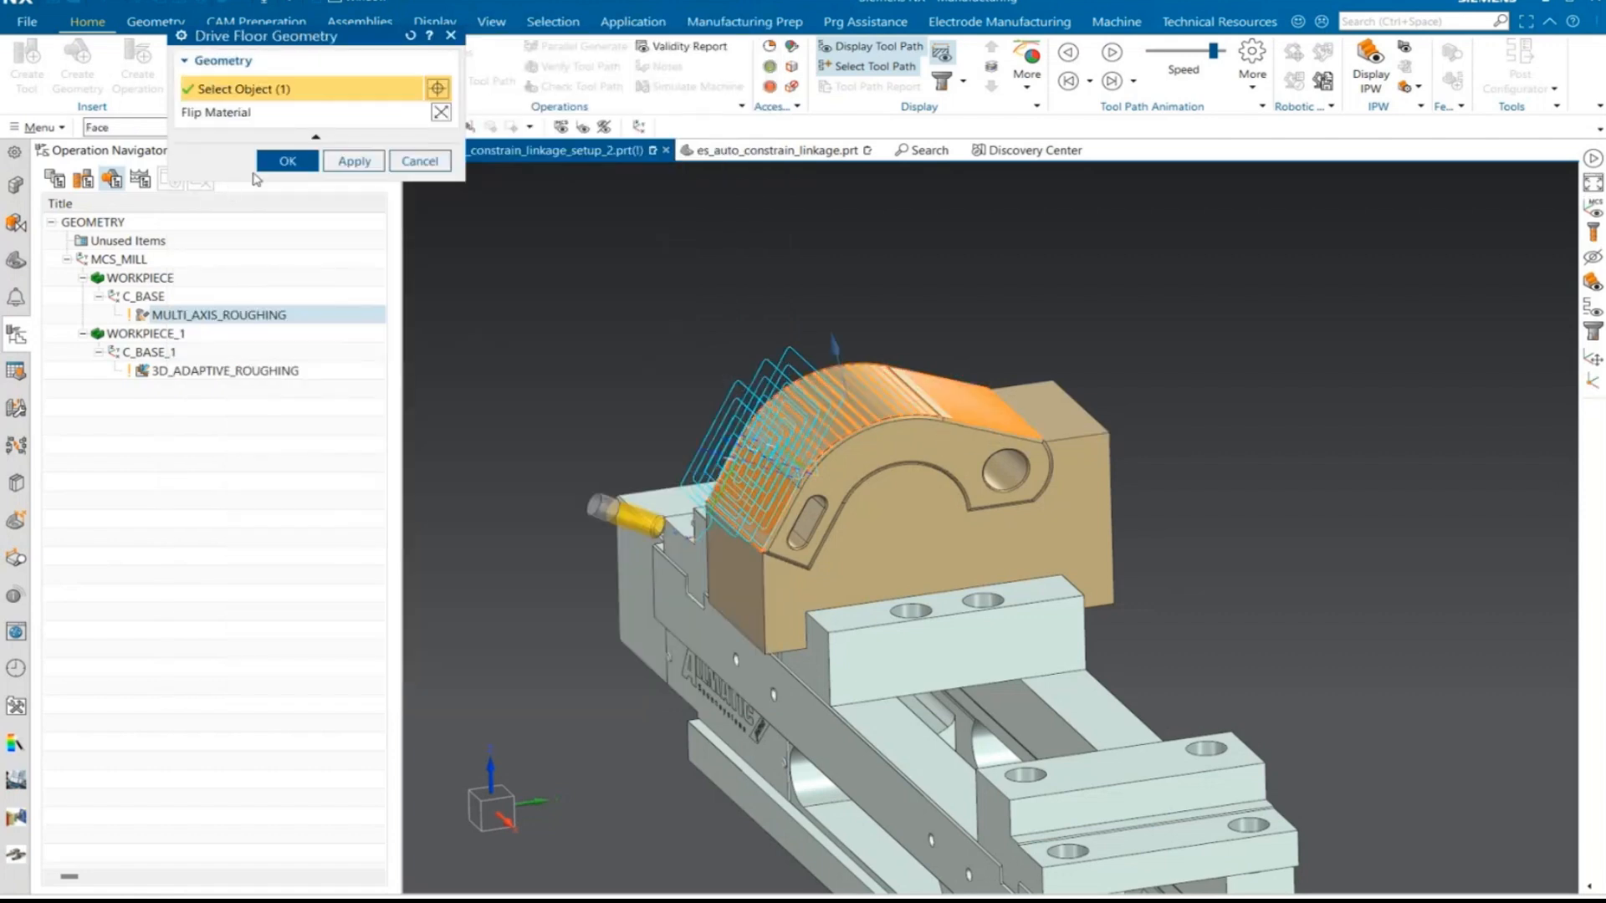
{"action": "left_click", "coordinate": [288, 160]}
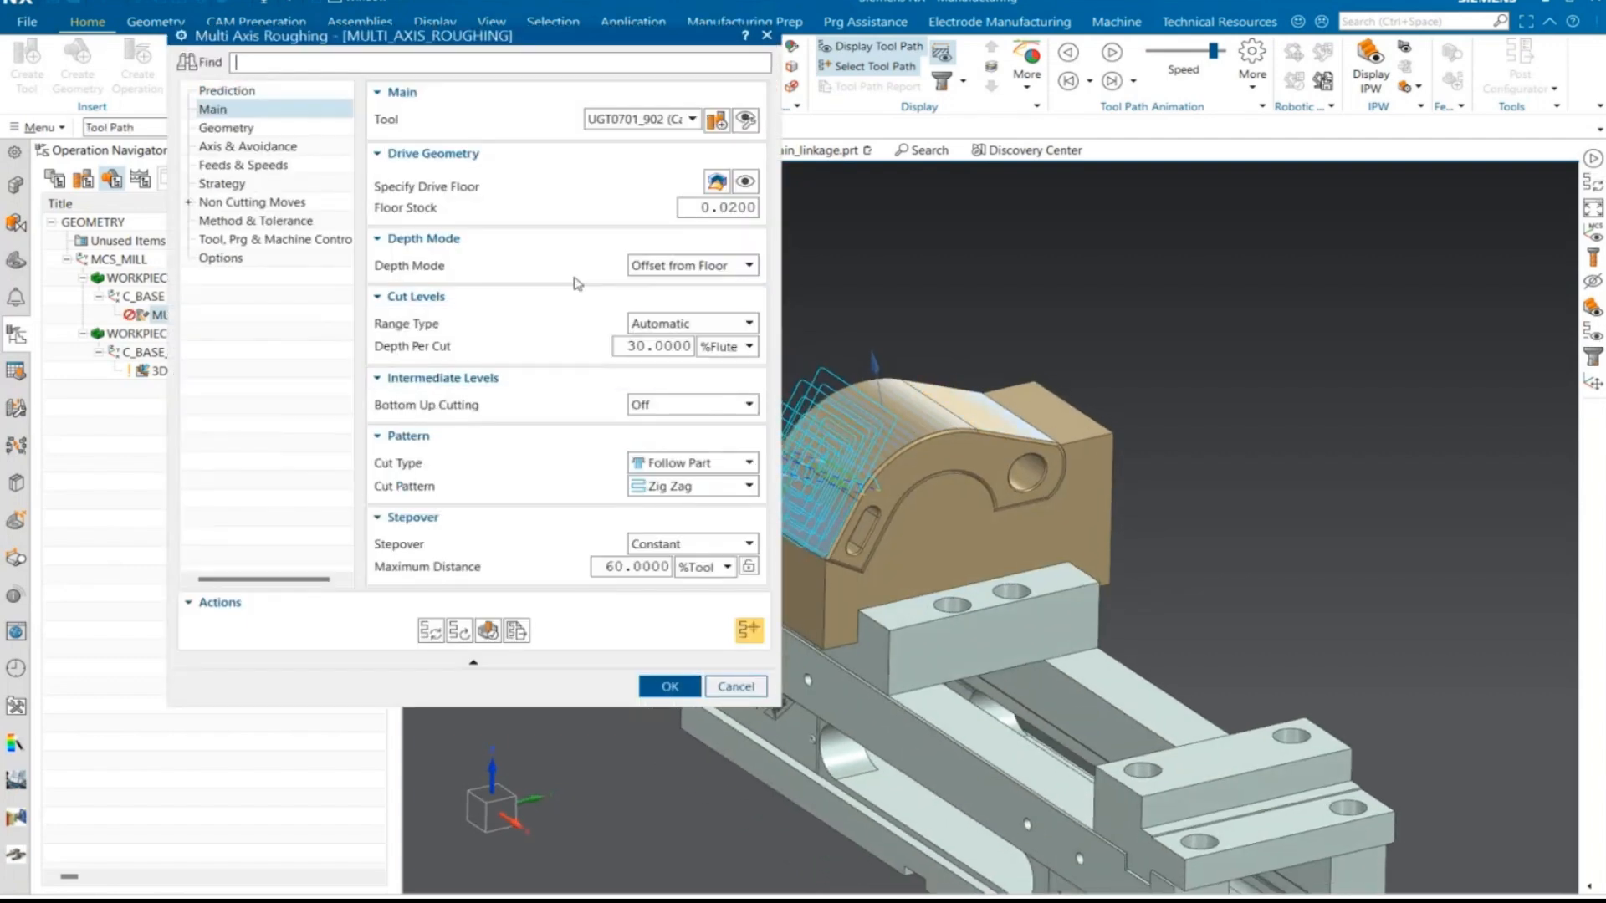
- Generate the MULTI_AXIS_ROUGHING tool path over the new drive floor and examine its cut levels from the side of the part
{"action": "left_click", "coordinate": [440, 642]}
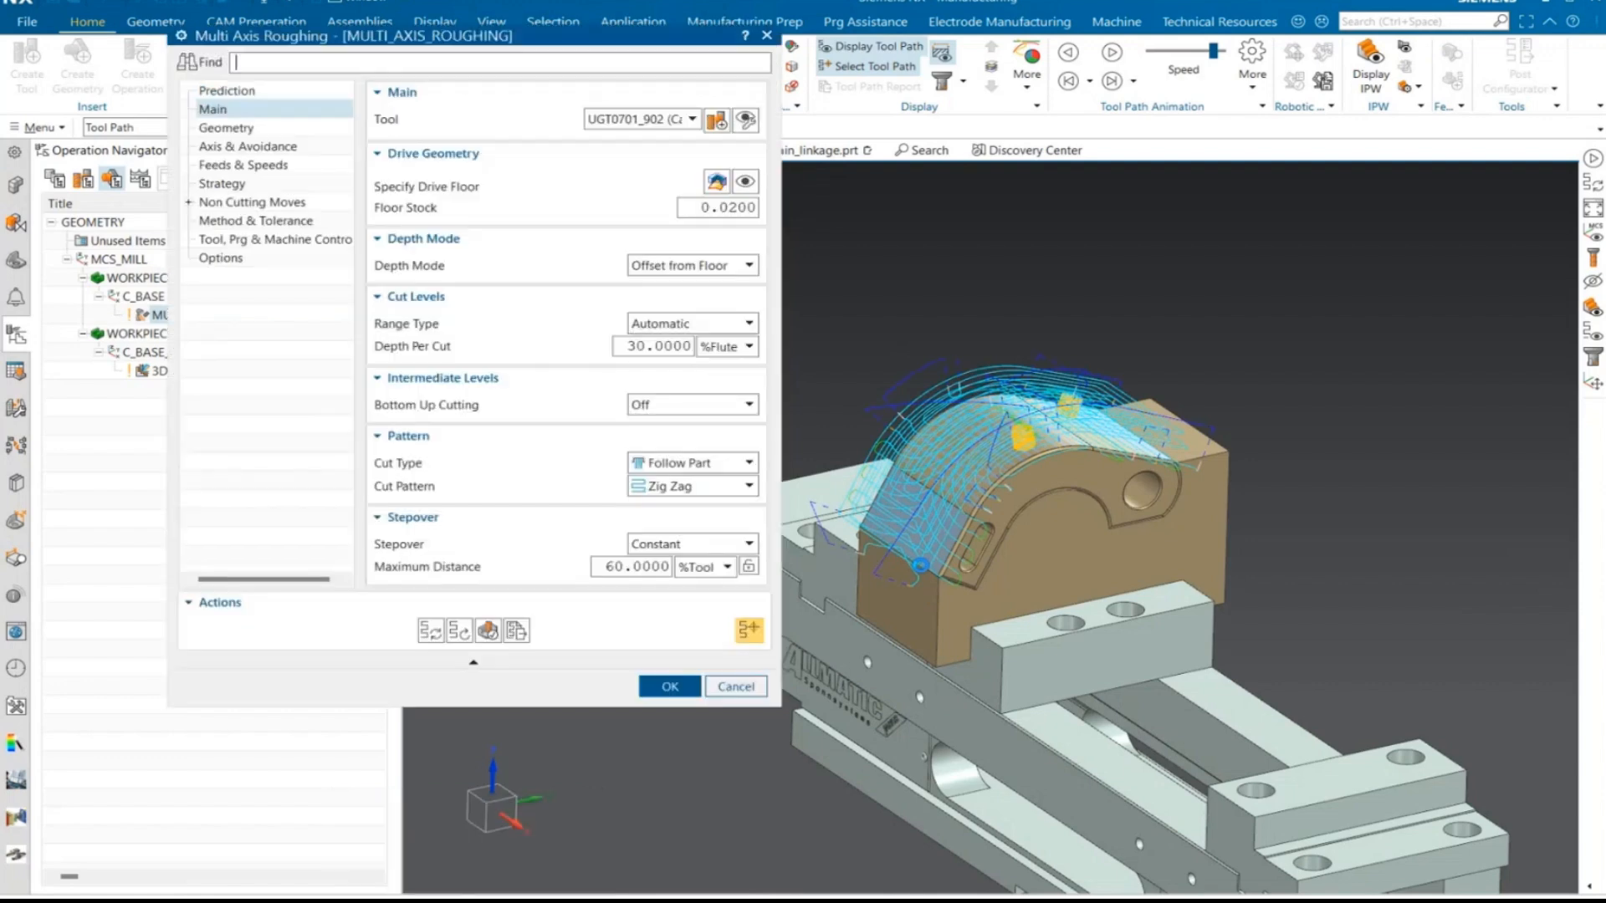
{"action": "left_click", "coordinate": [502, 809]}
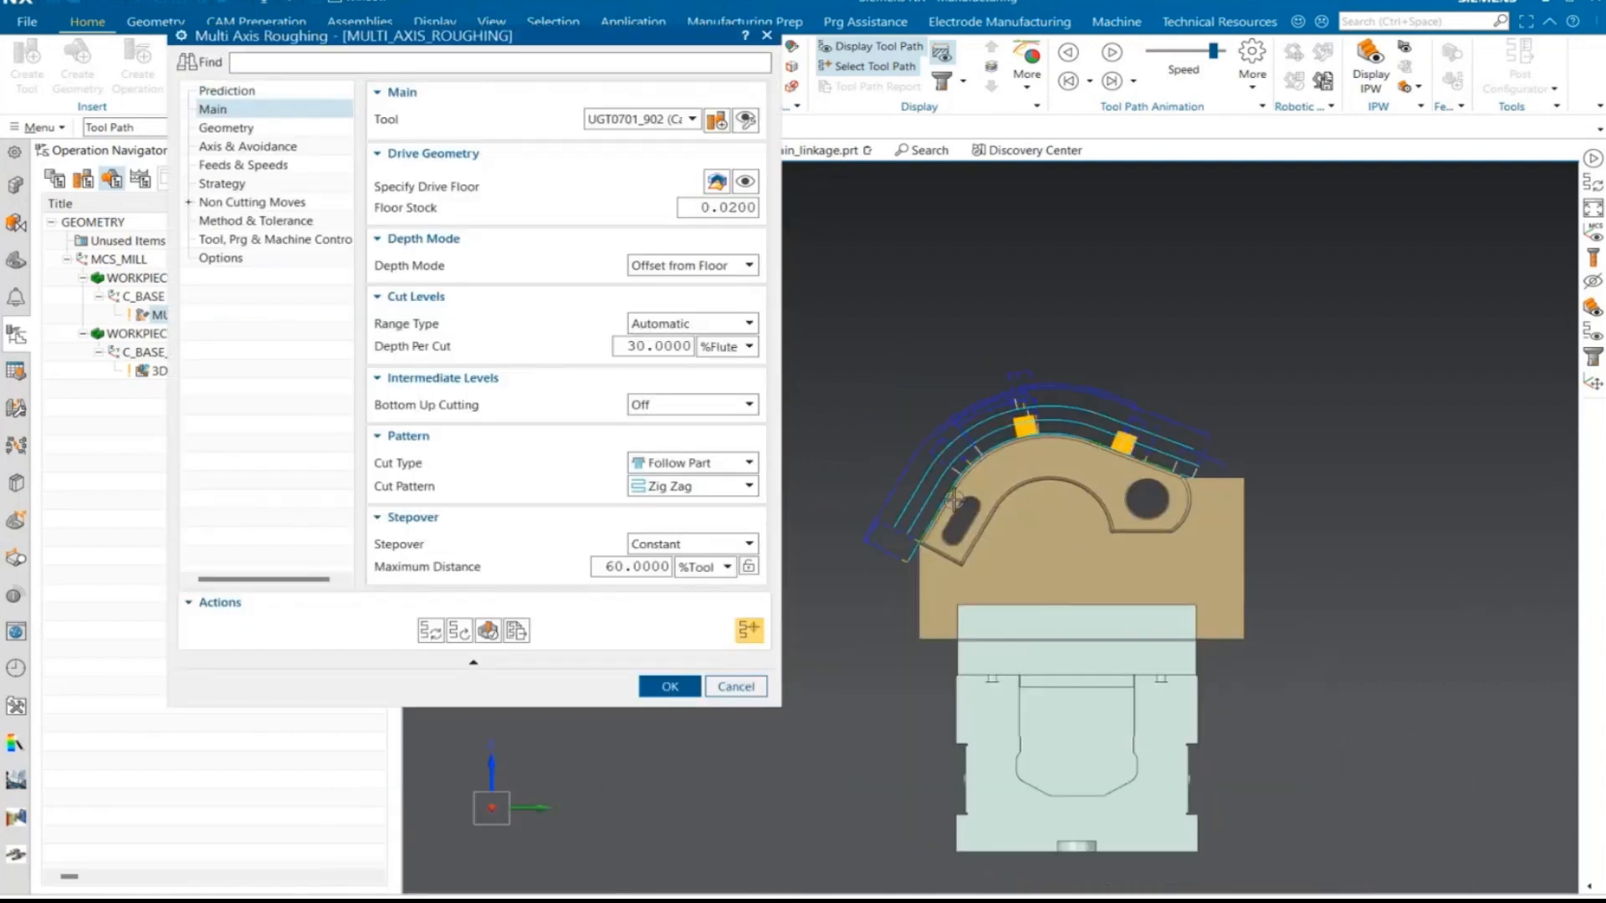
{"action": "scroll", "coordinate": [951, 500], "scroll_direction": "up", "scroll_amount": 3}
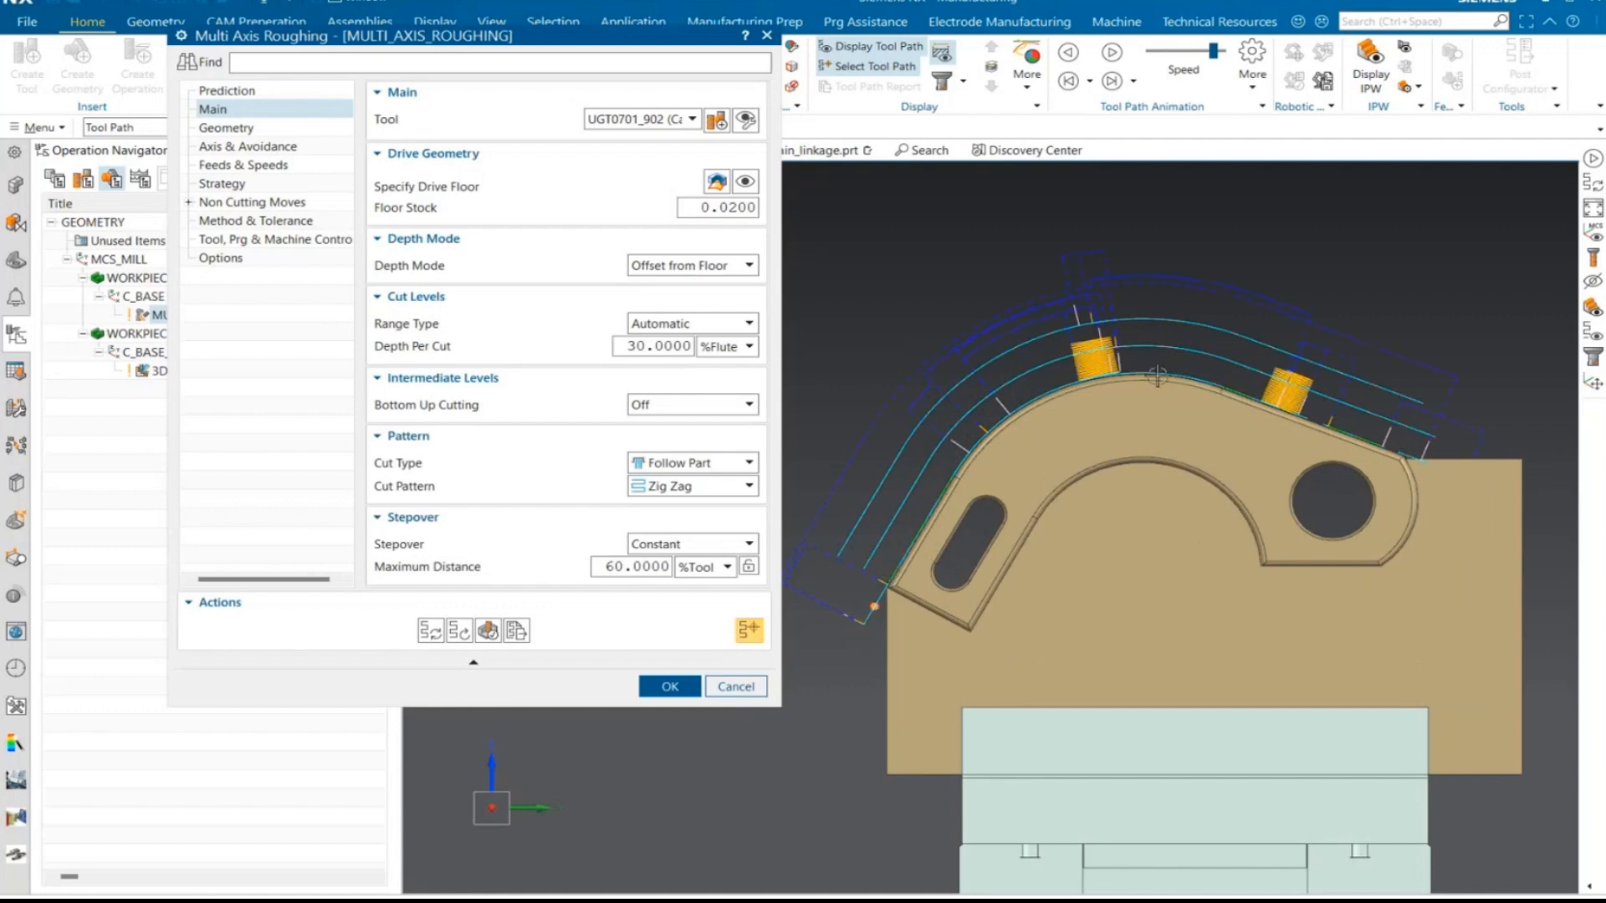
{"action": "scroll", "coordinate": [1090, 453], "scroll_direction": "down", "scroll_amount": 2}
{"action": "middle_click_drag", "start_coordinate": [1089, 452], "coordinate": [1048, 526]}
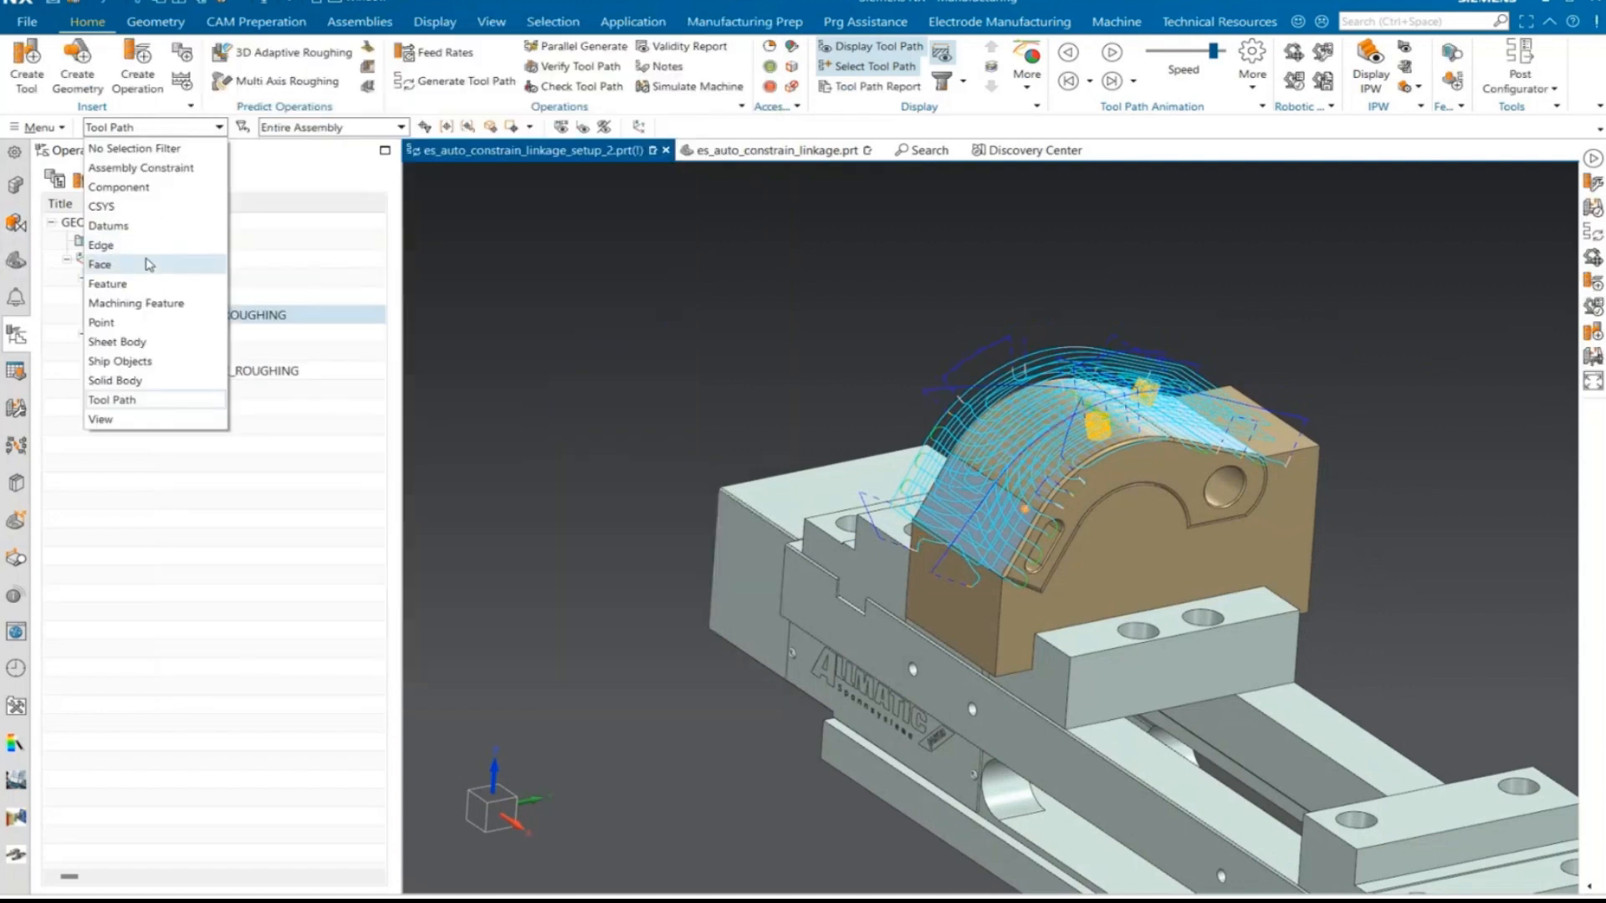
- Accept the roughing operation and hide the Through Curves surface over the curved top
{"action": "left_click", "coordinate": [109, 262]}
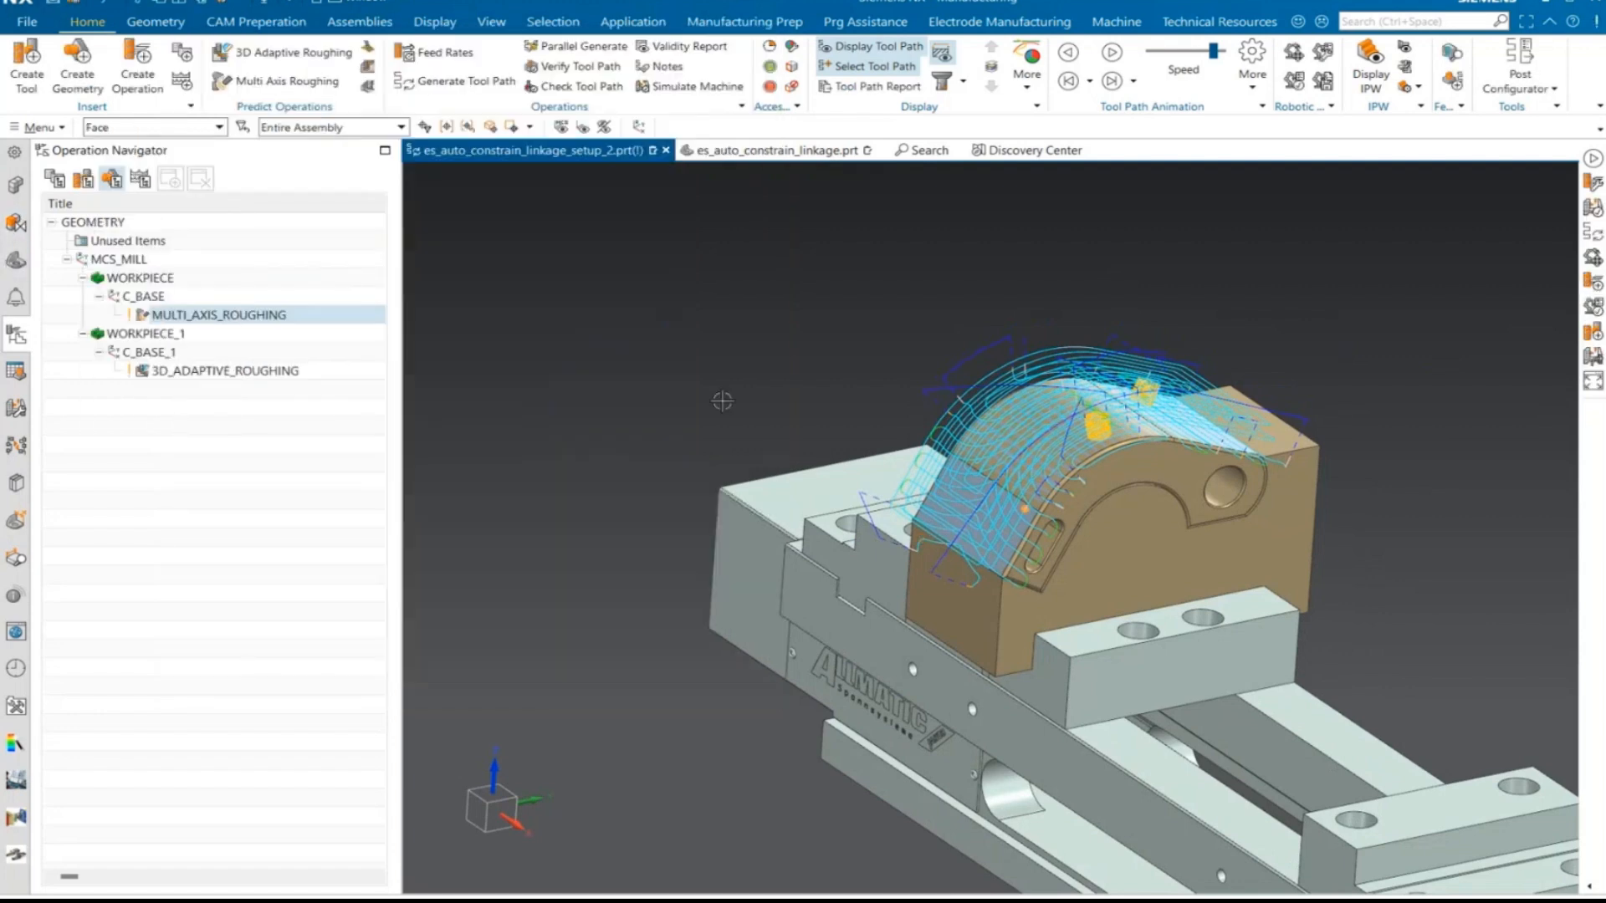
{"action": "right_click", "coordinate": [1028, 495]}
{"action": "left_click", "coordinate": [1071, 477]}
{"action": "middle_click_drag", "start_coordinate": [698, 504], "coordinate": [692, 505]}
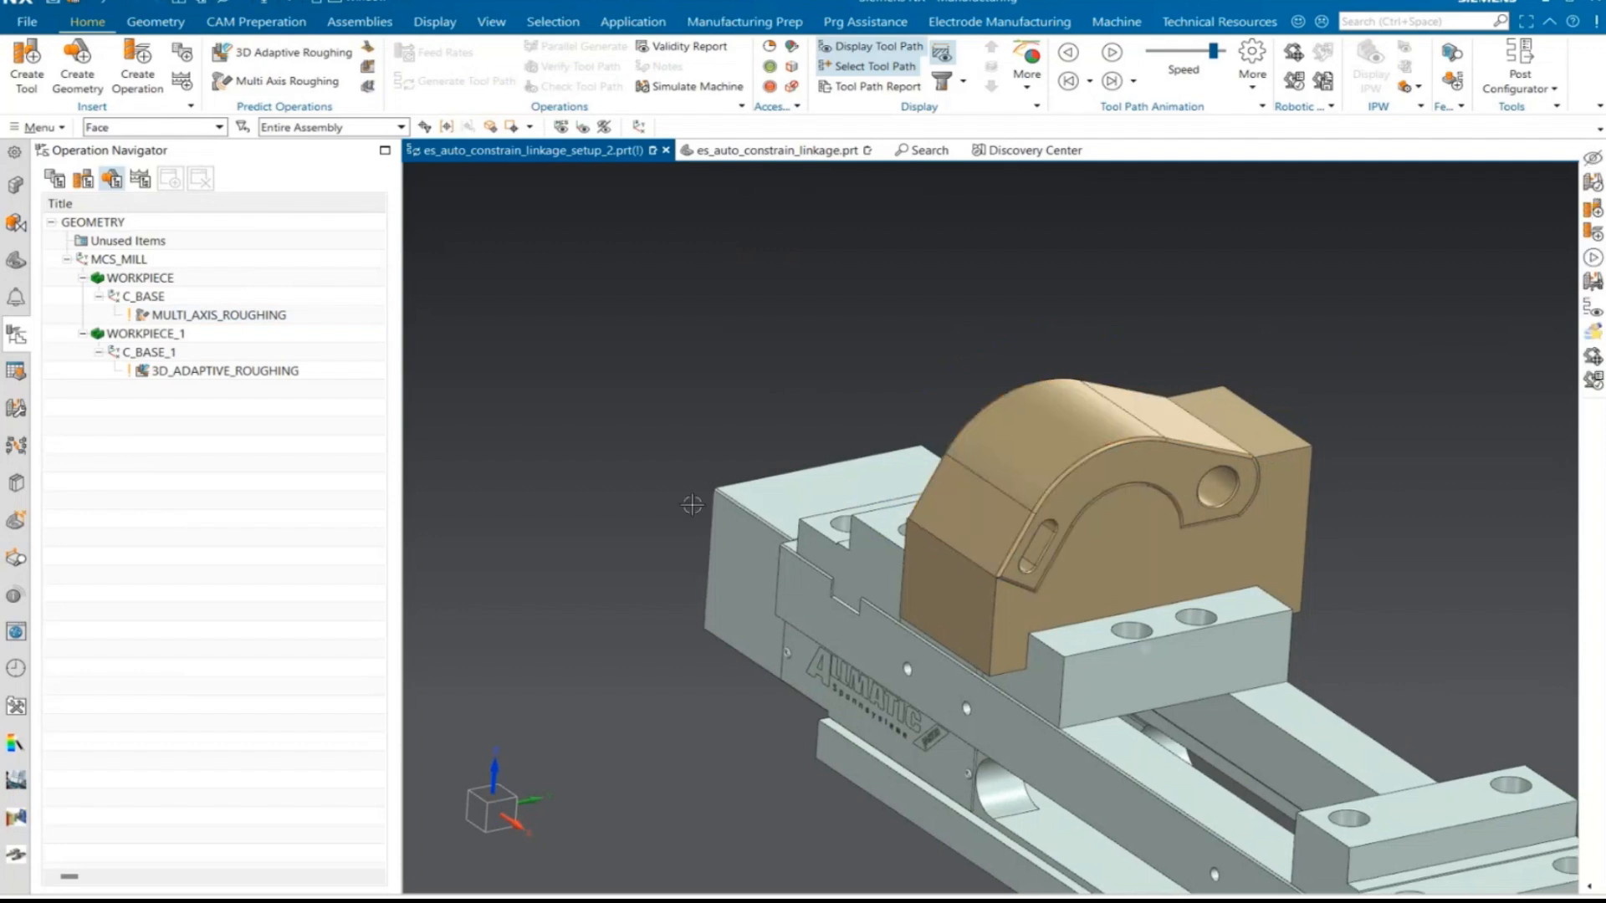
- Show the DMG_DMC_125_FD_duoblock machine in the setup assembly, with MULTI_AXIS_ROUGHING as the selected operation
{"action": "scroll", "coordinate": [691, 505], "scroll_direction": "down", "scroll_amount": 5}
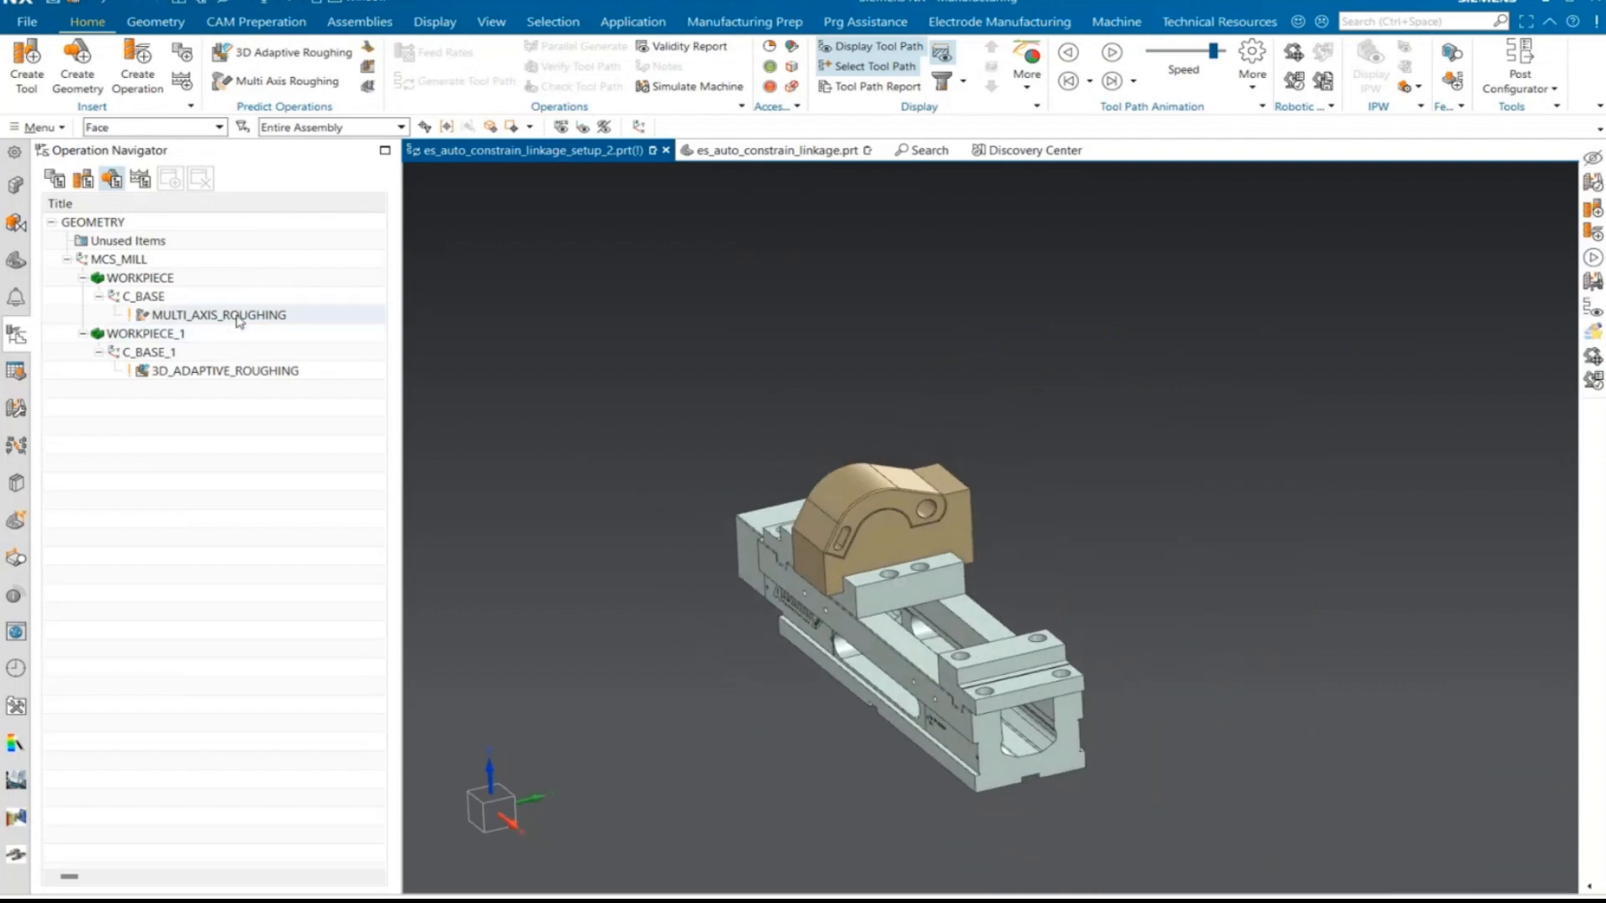
{"action": "left_click", "coordinate": [240, 322]}
{"action": "left_click", "coordinate": [16, 184]}
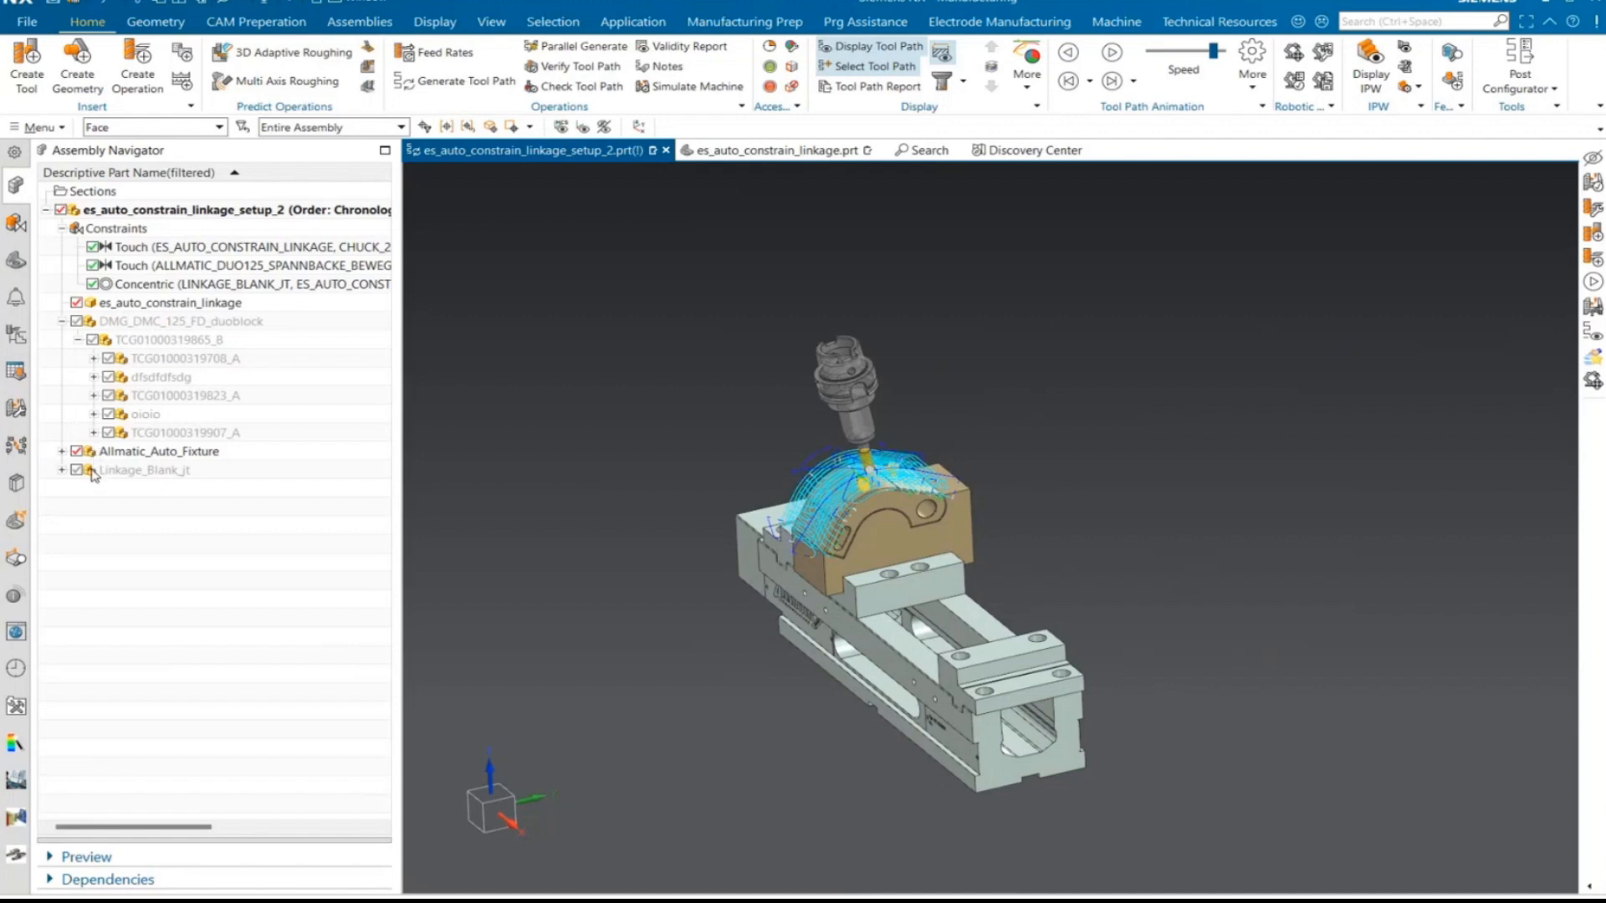
{"action": "left_click", "coordinate": [16, 333]}
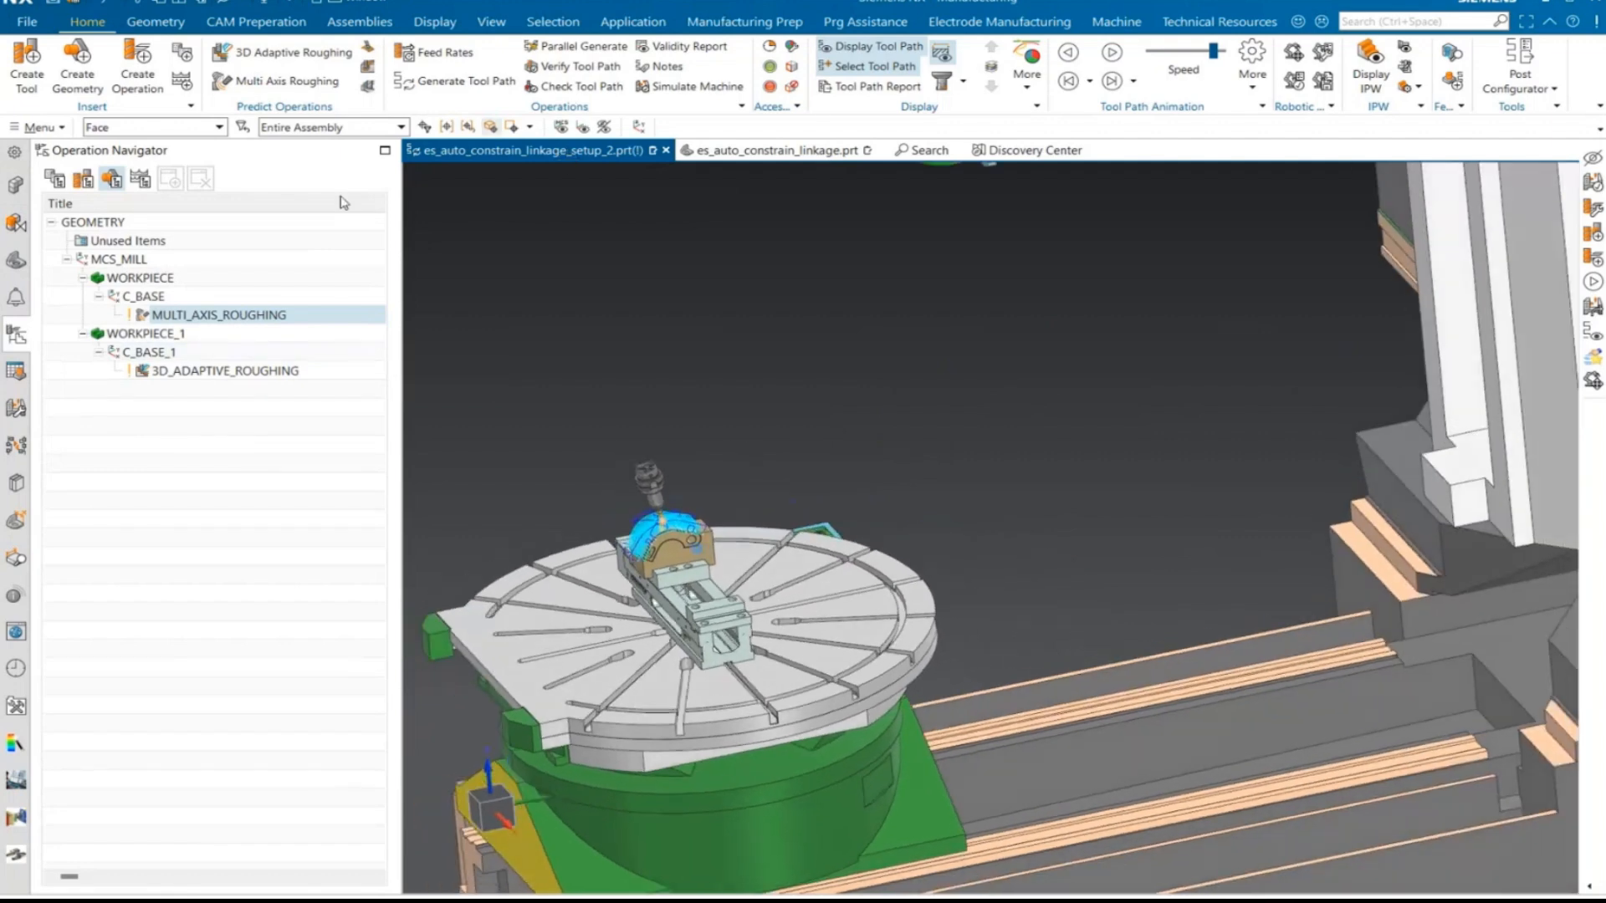
{"action": "left_click", "coordinate": [15, 187]}
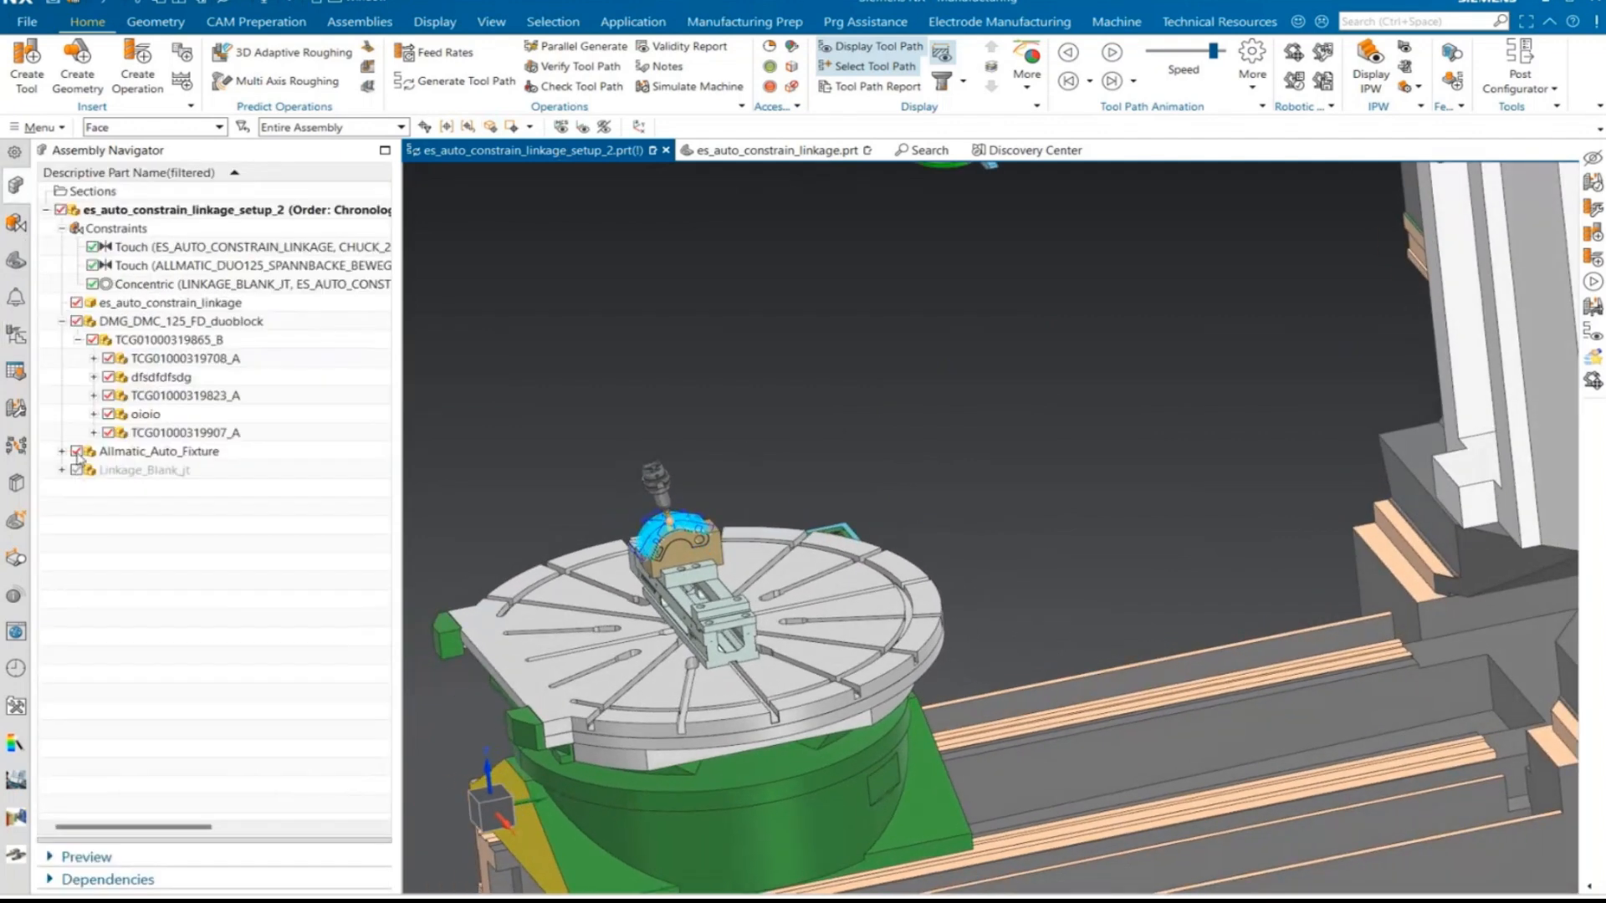
{"action": "left_click", "coordinate": [20, 334]}
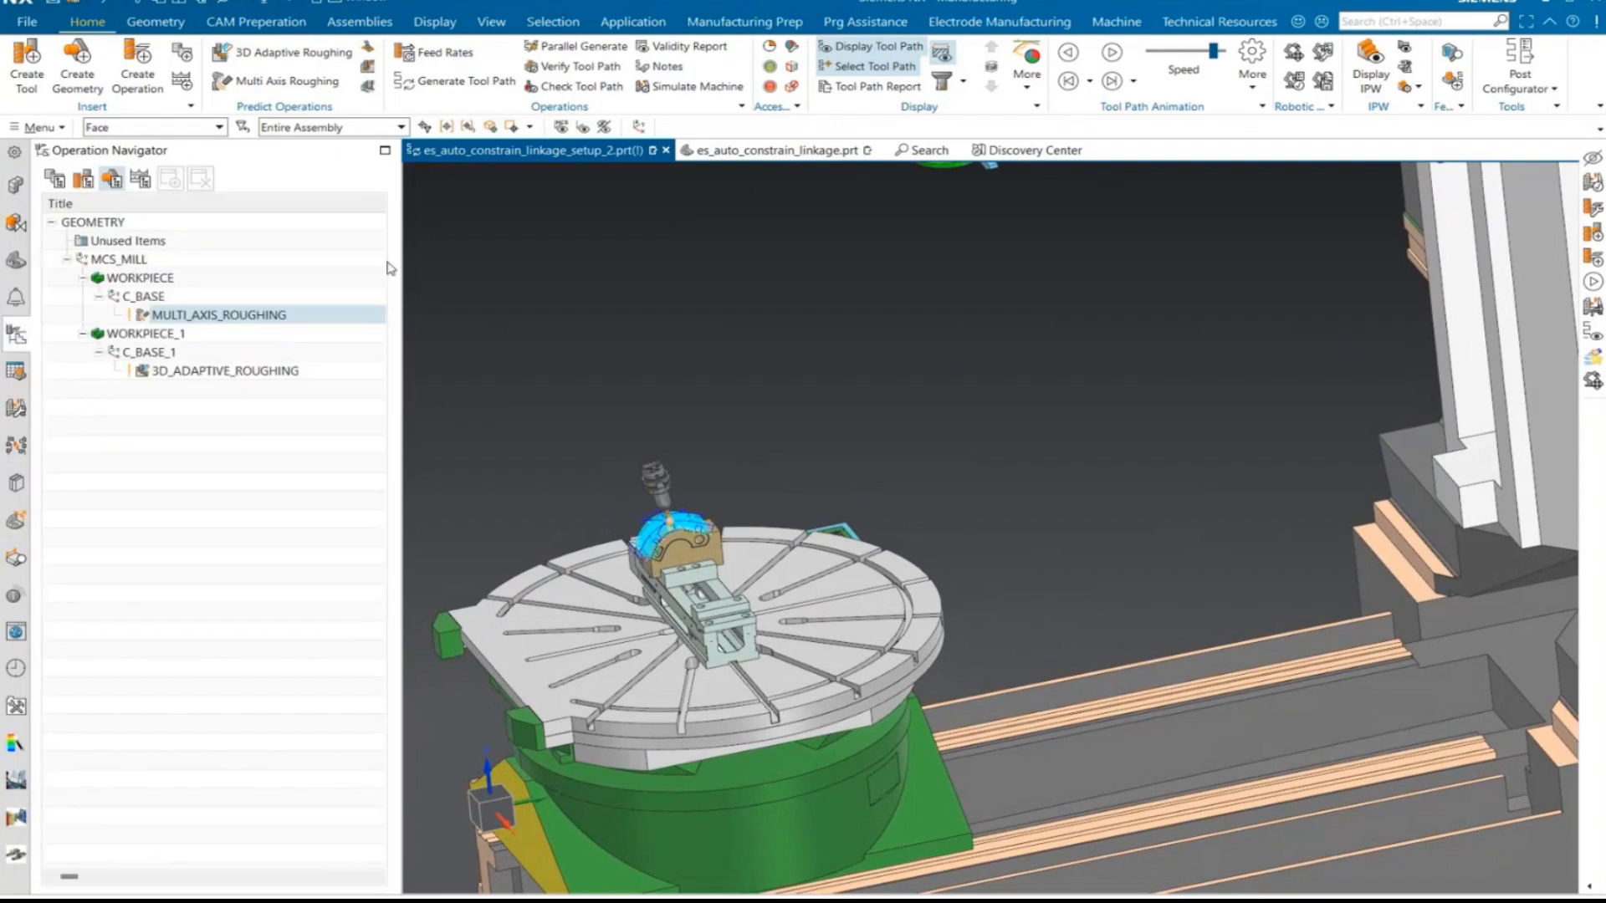
- Start the machine simulation of MULTI_AXIS_ROUGHING and play it, examining the tool motion close to the part
{"action": "left_click", "coordinate": [693, 101]}
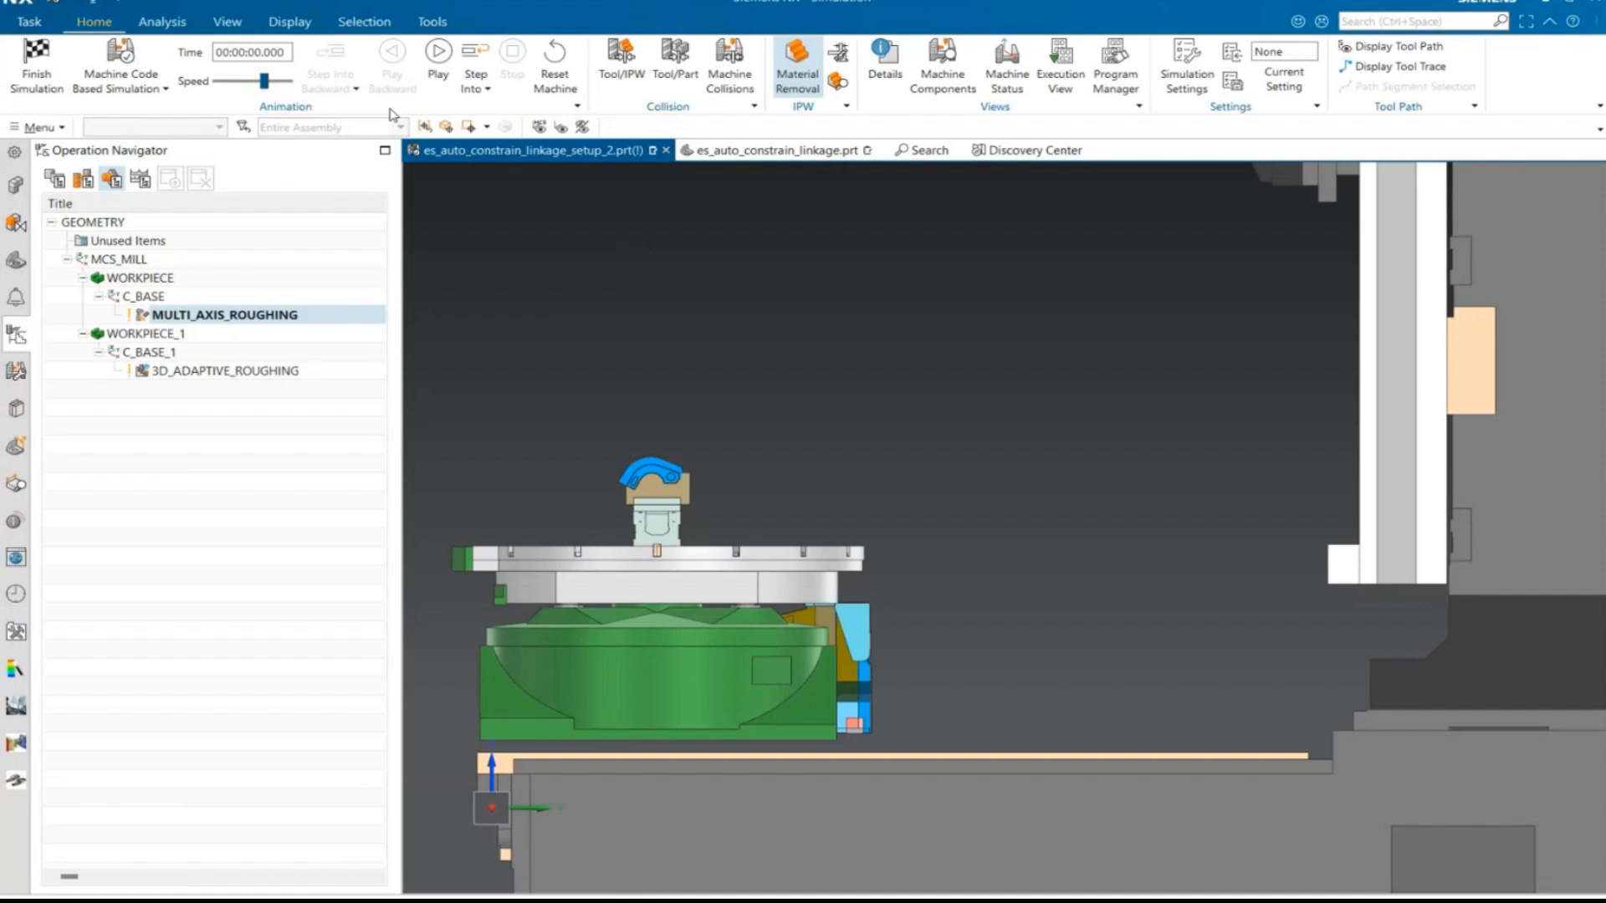
{"action": "left_click", "coordinate": [438, 65]}
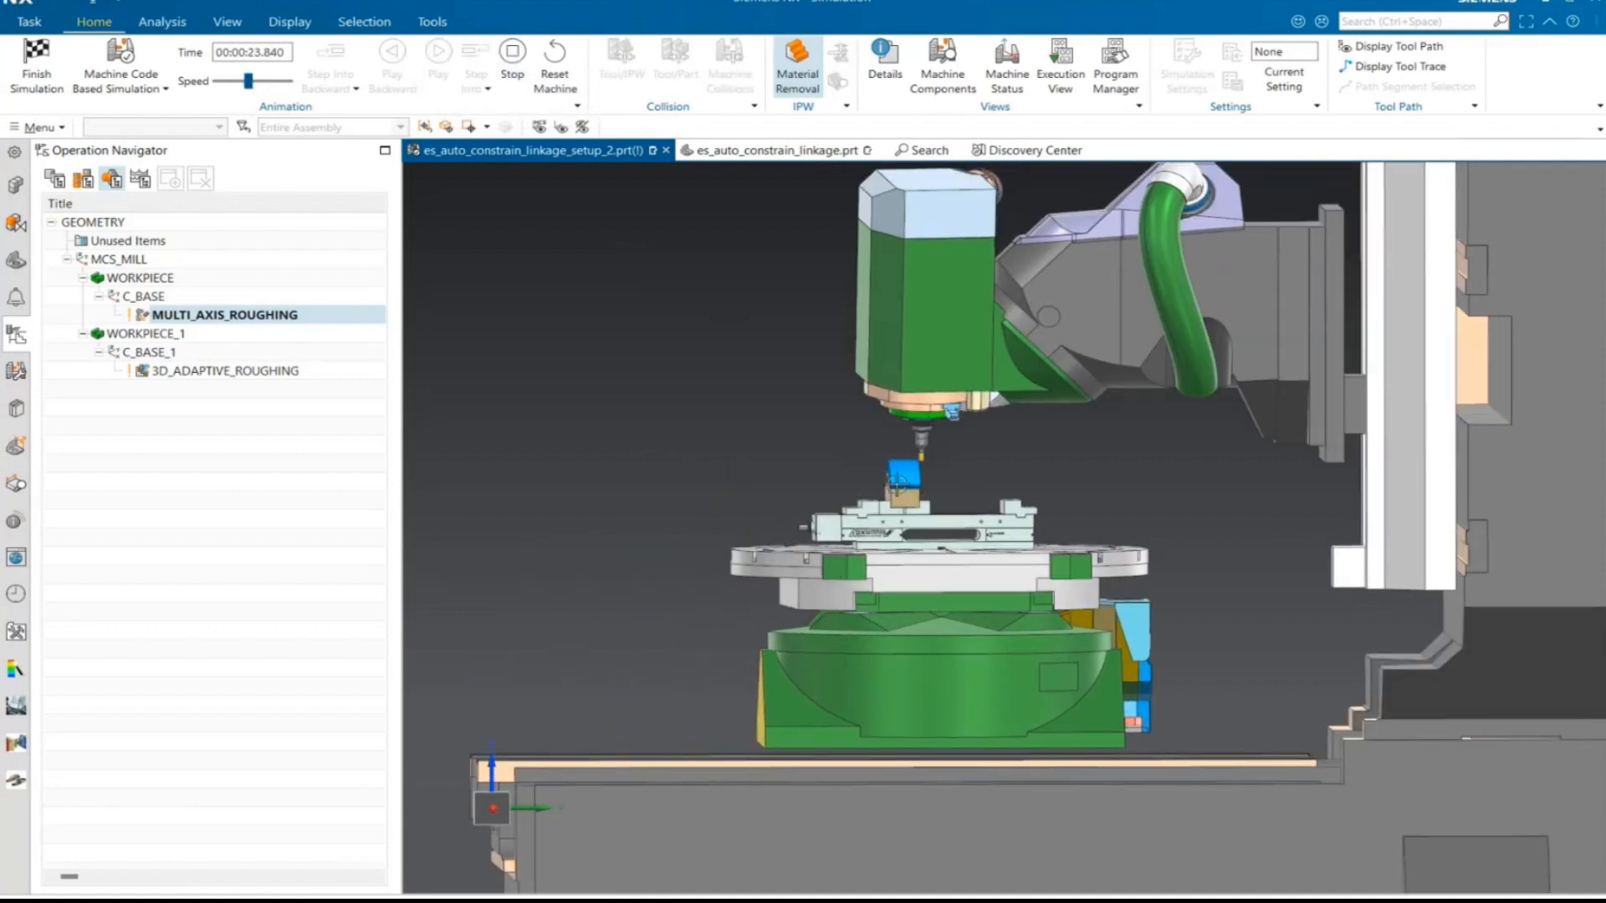
{"action": "scroll", "coordinate": [899, 485], "scroll_direction": "up", "scroll_amount": 4}
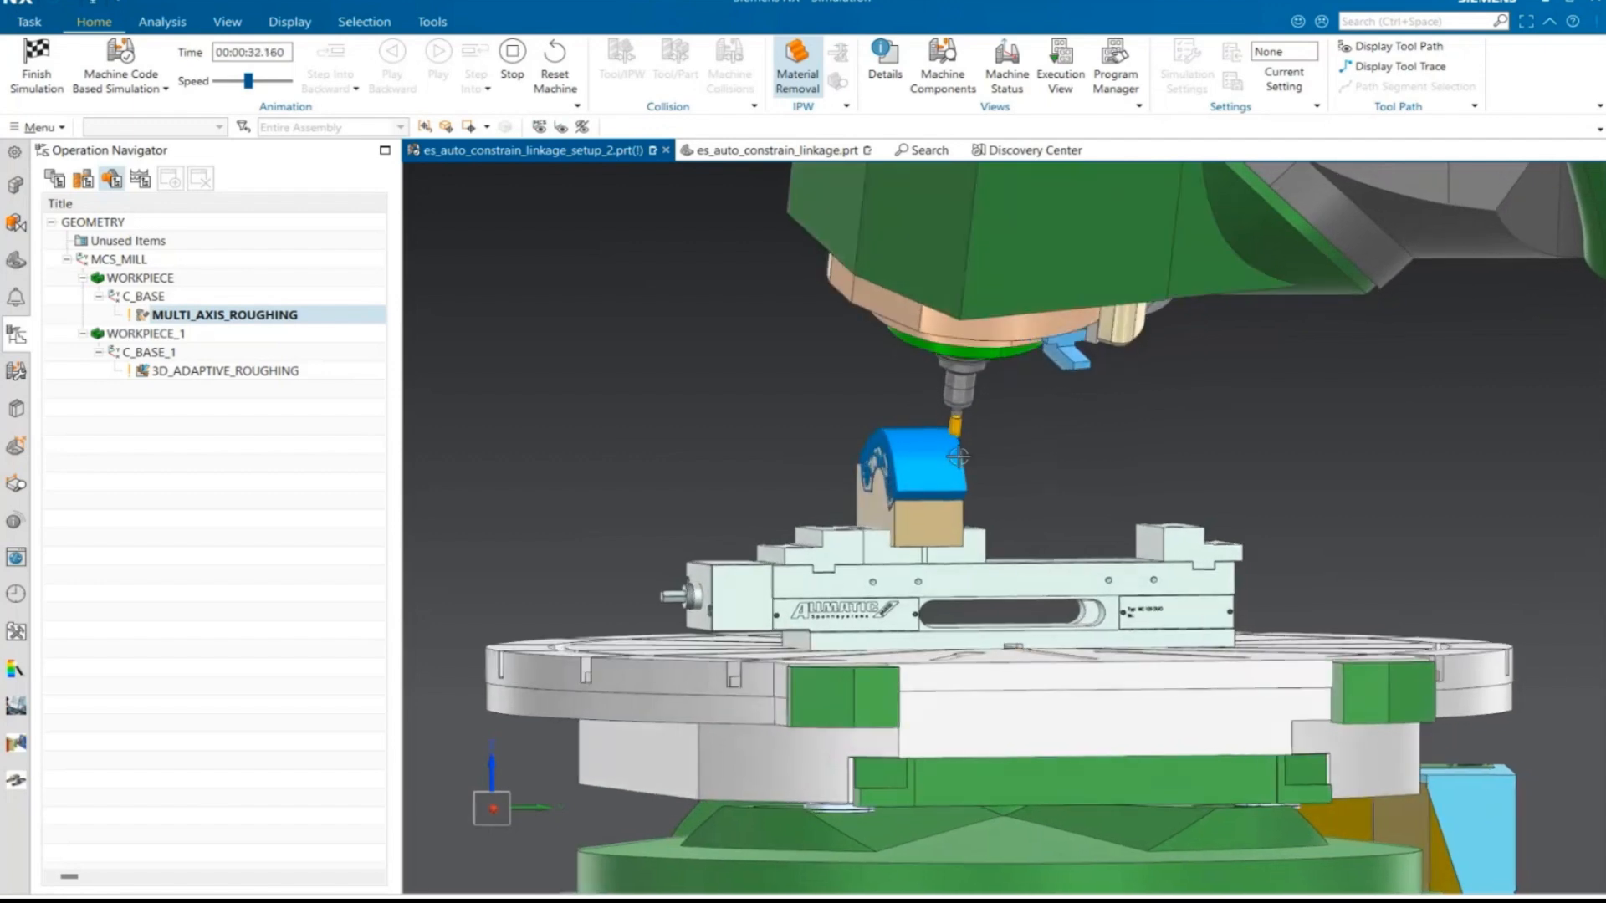
{"action": "scroll", "coordinate": [958, 456], "scroll_direction": "up", "scroll_amount": 2}
- Raise the simulation speed, examine material removal and head motion from other angles, and finish the simulation
{"action": "left_click_drag", "start_coordinate": [247, 81], "coordinate": [255, 81]}
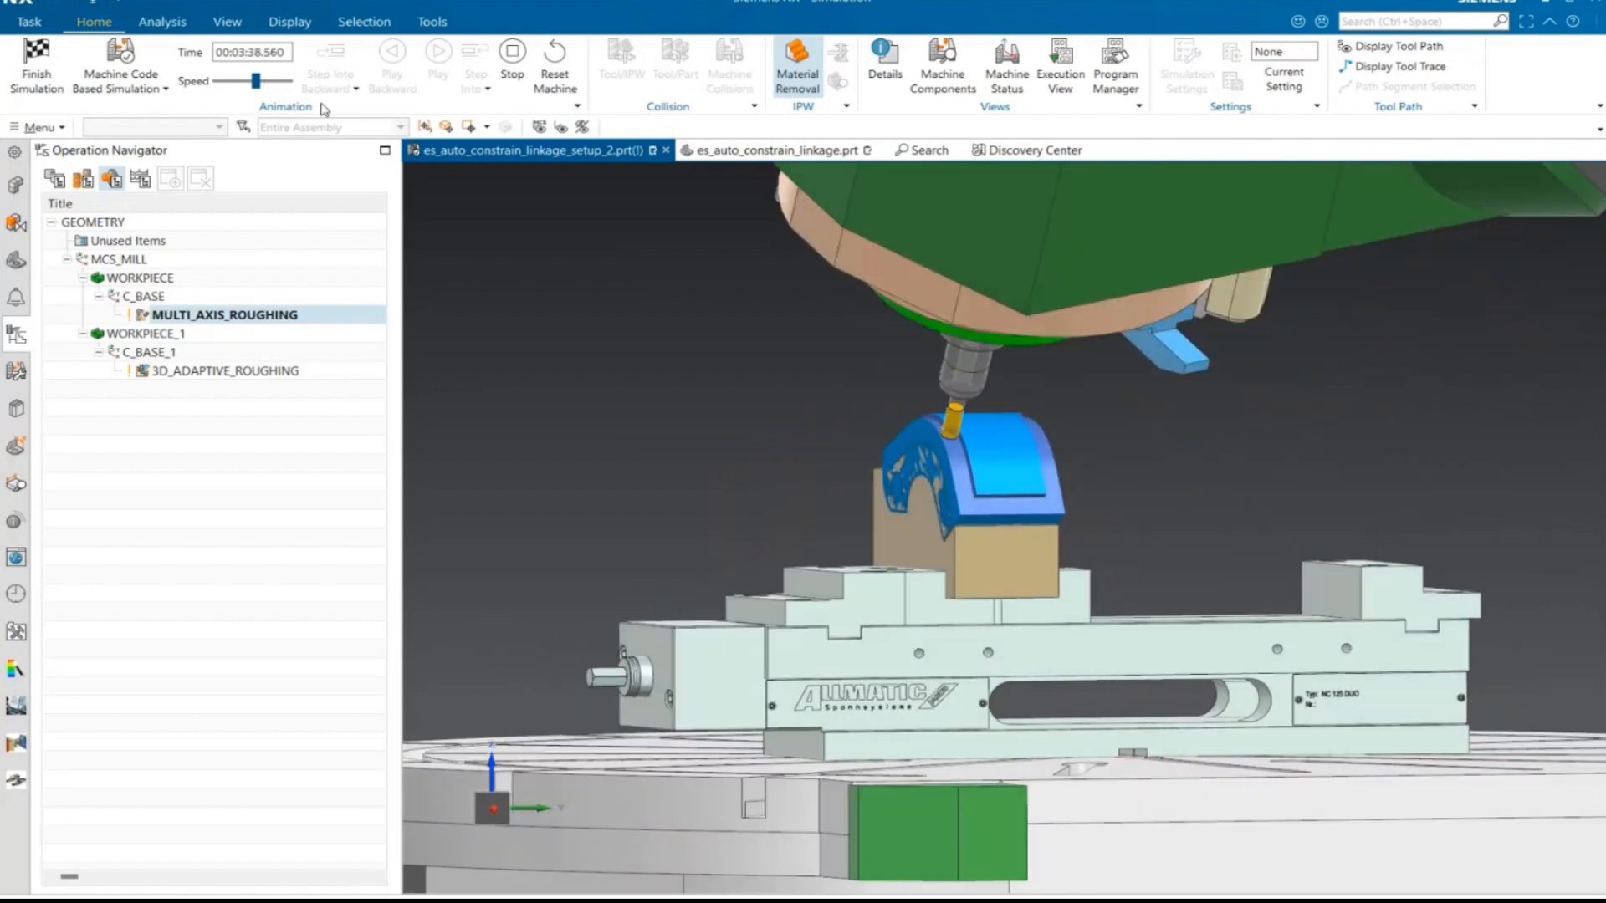
{"action": "left_click", "coordinate": [277, 82]}
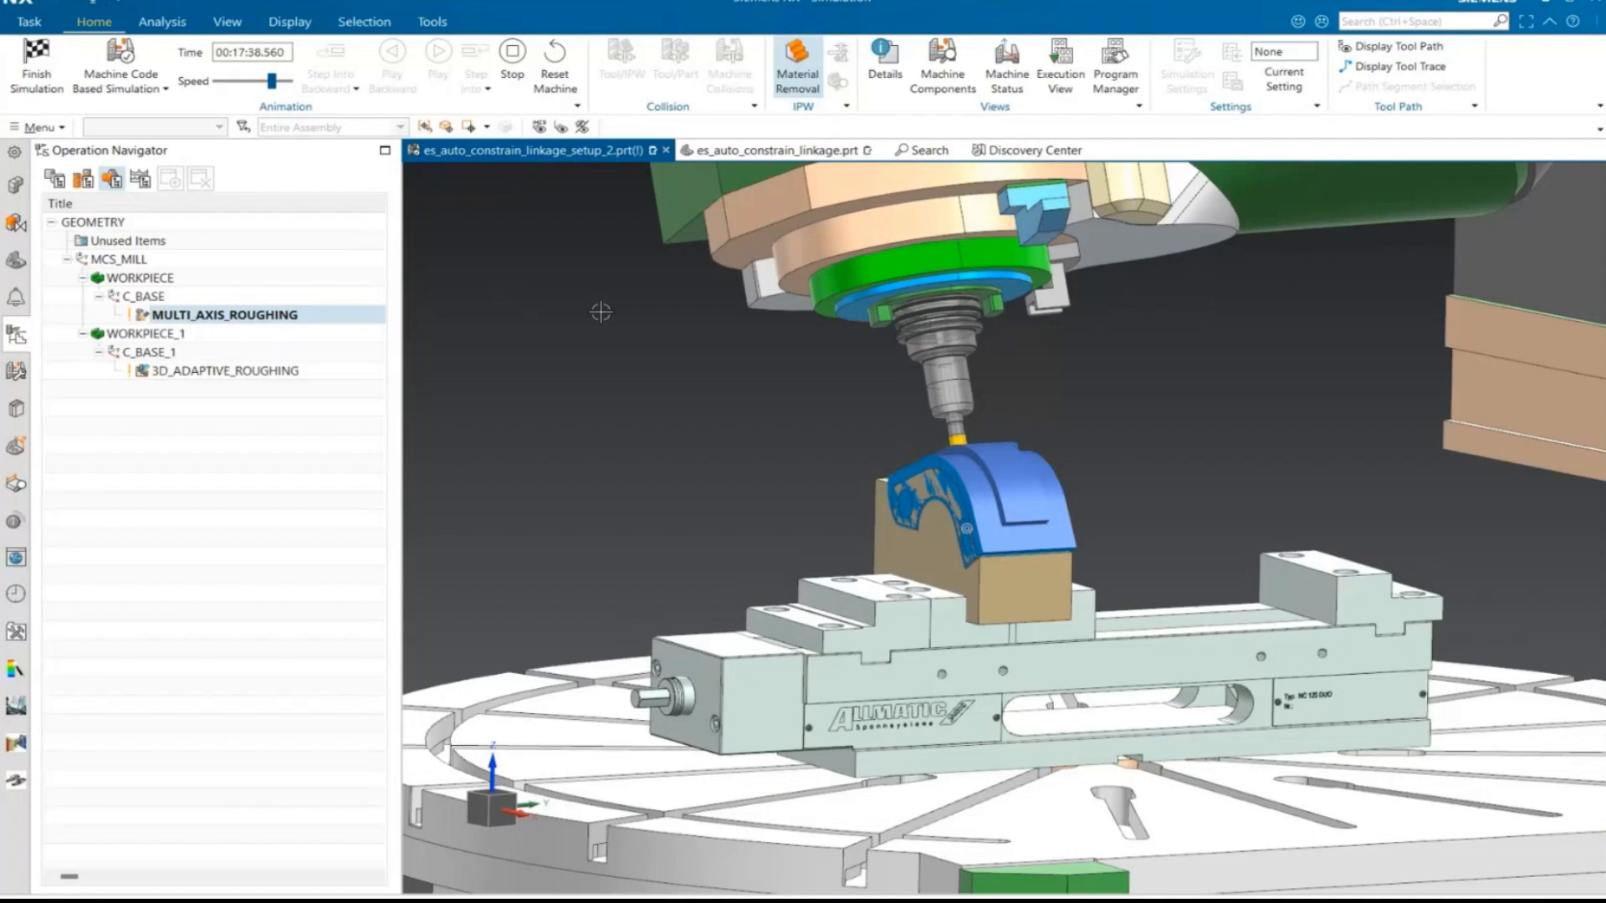
{"action": "middle_click_drag", "start_coordinate": [601, 312], "coordinate": [677, 452]}
{"action": "scroll", "coordinate": [677, 452], "scroll_direction": "down", "scroll_amount": 4}
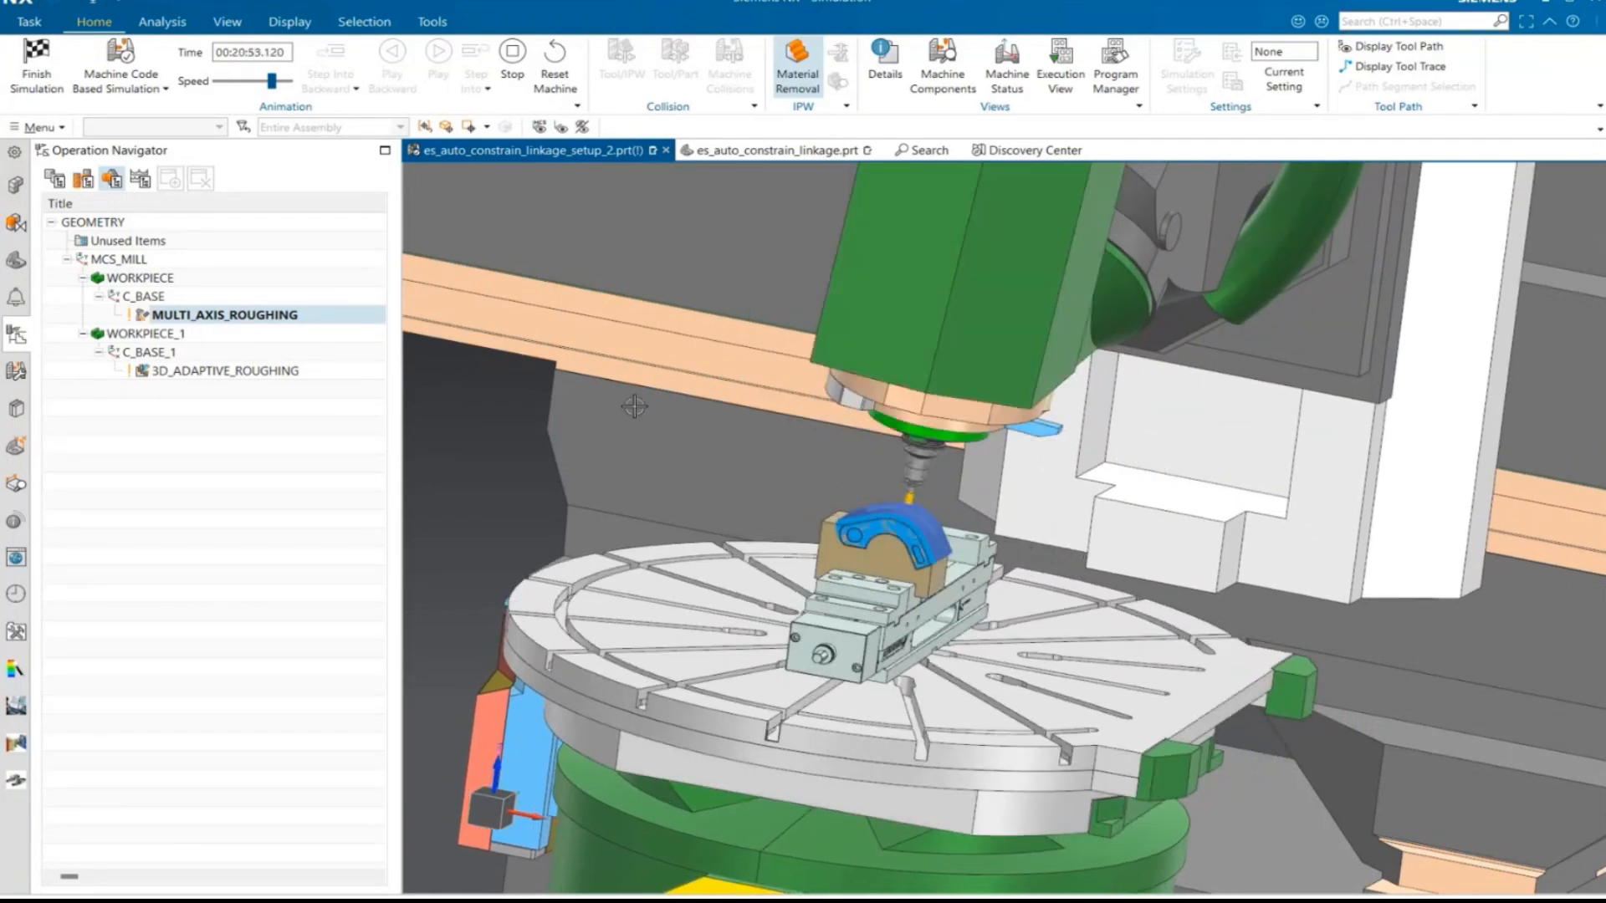
{"action": "left_click", "coordinate": [38, 71]}
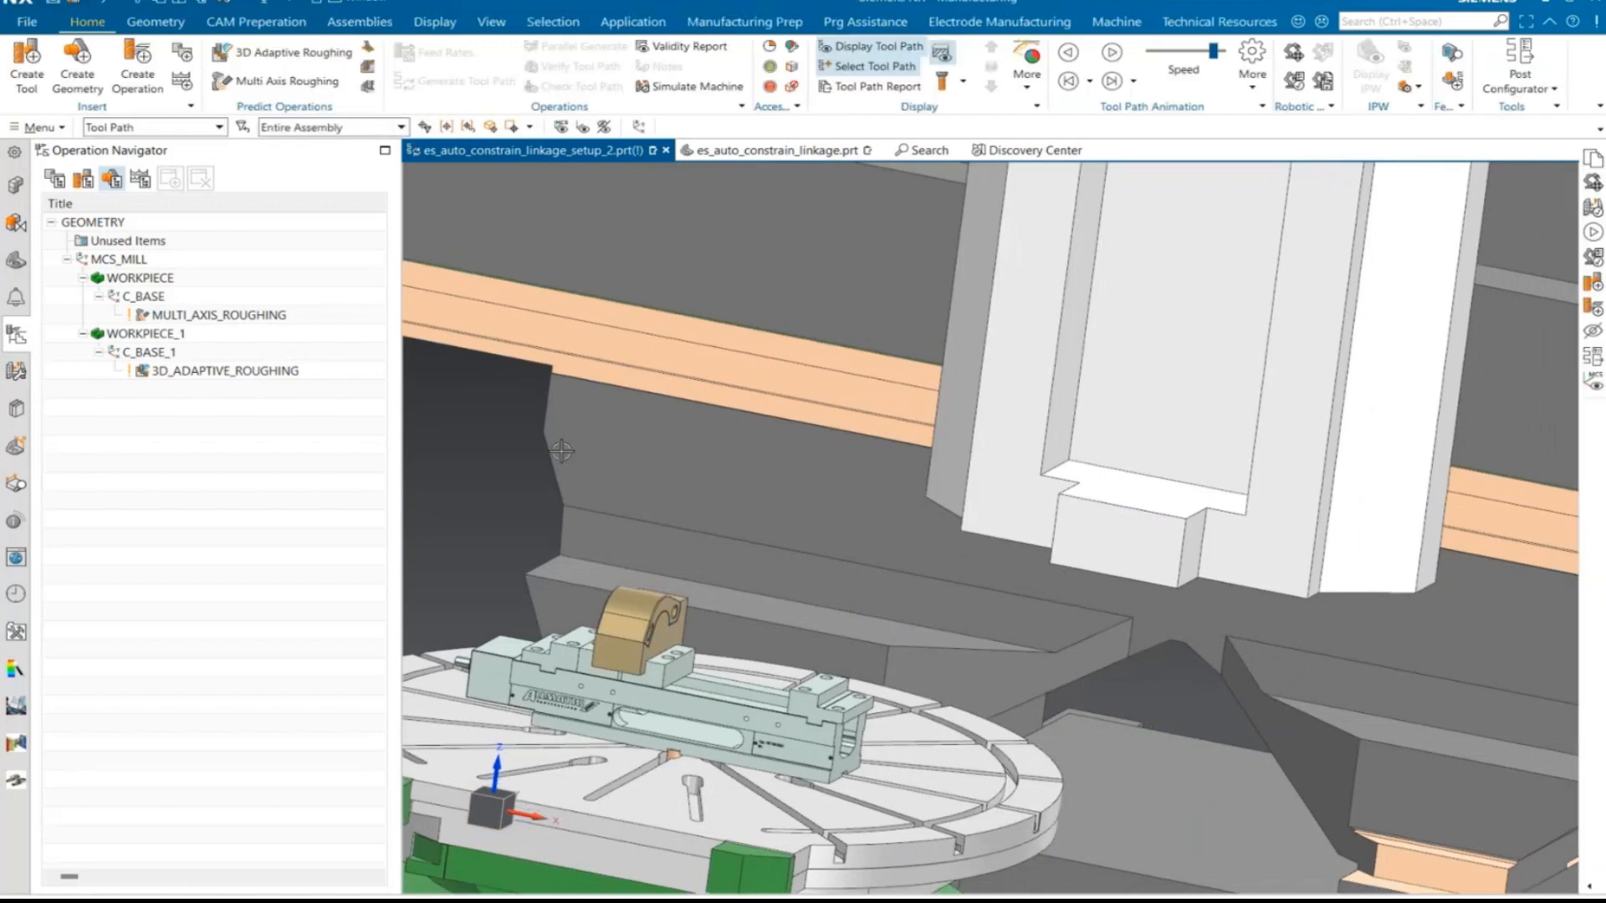
- Reopen MULTI_AXIS_ROUGHING and review its collision checking, clearance, cut order and direction, geometry and main settings
{"action": "left_click", "coordinate": [217, 314]}
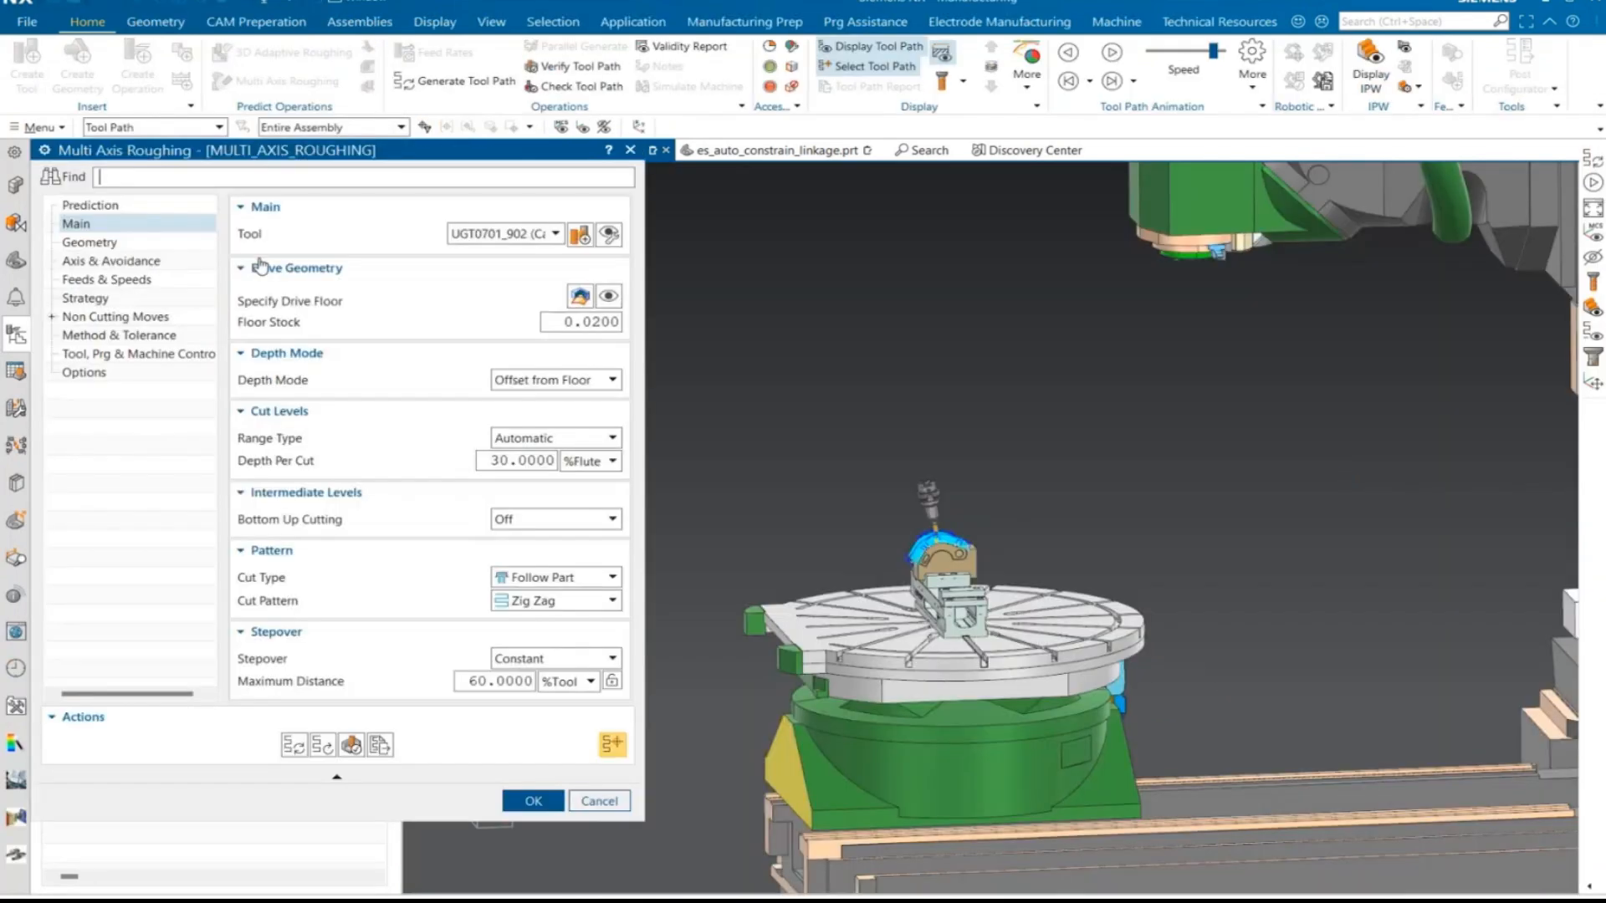
{"action": "left_click_drag", "start_coordinate": [304, 151], "coordinate": [333, 98]}
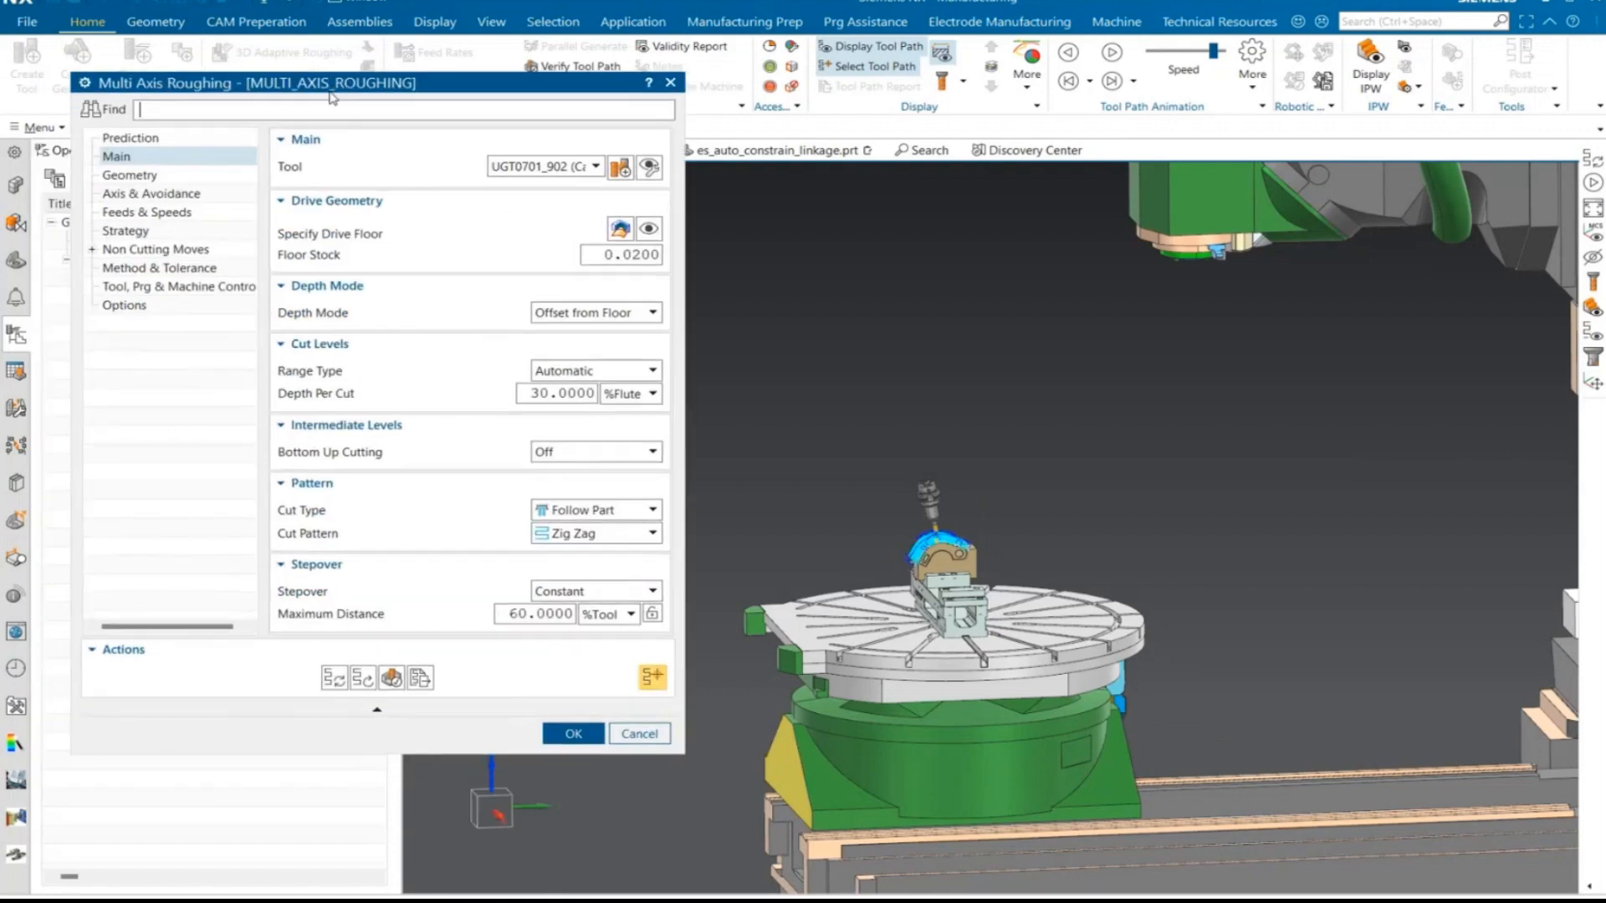
{"action": "left_click", "coordinate": [151, 195]}
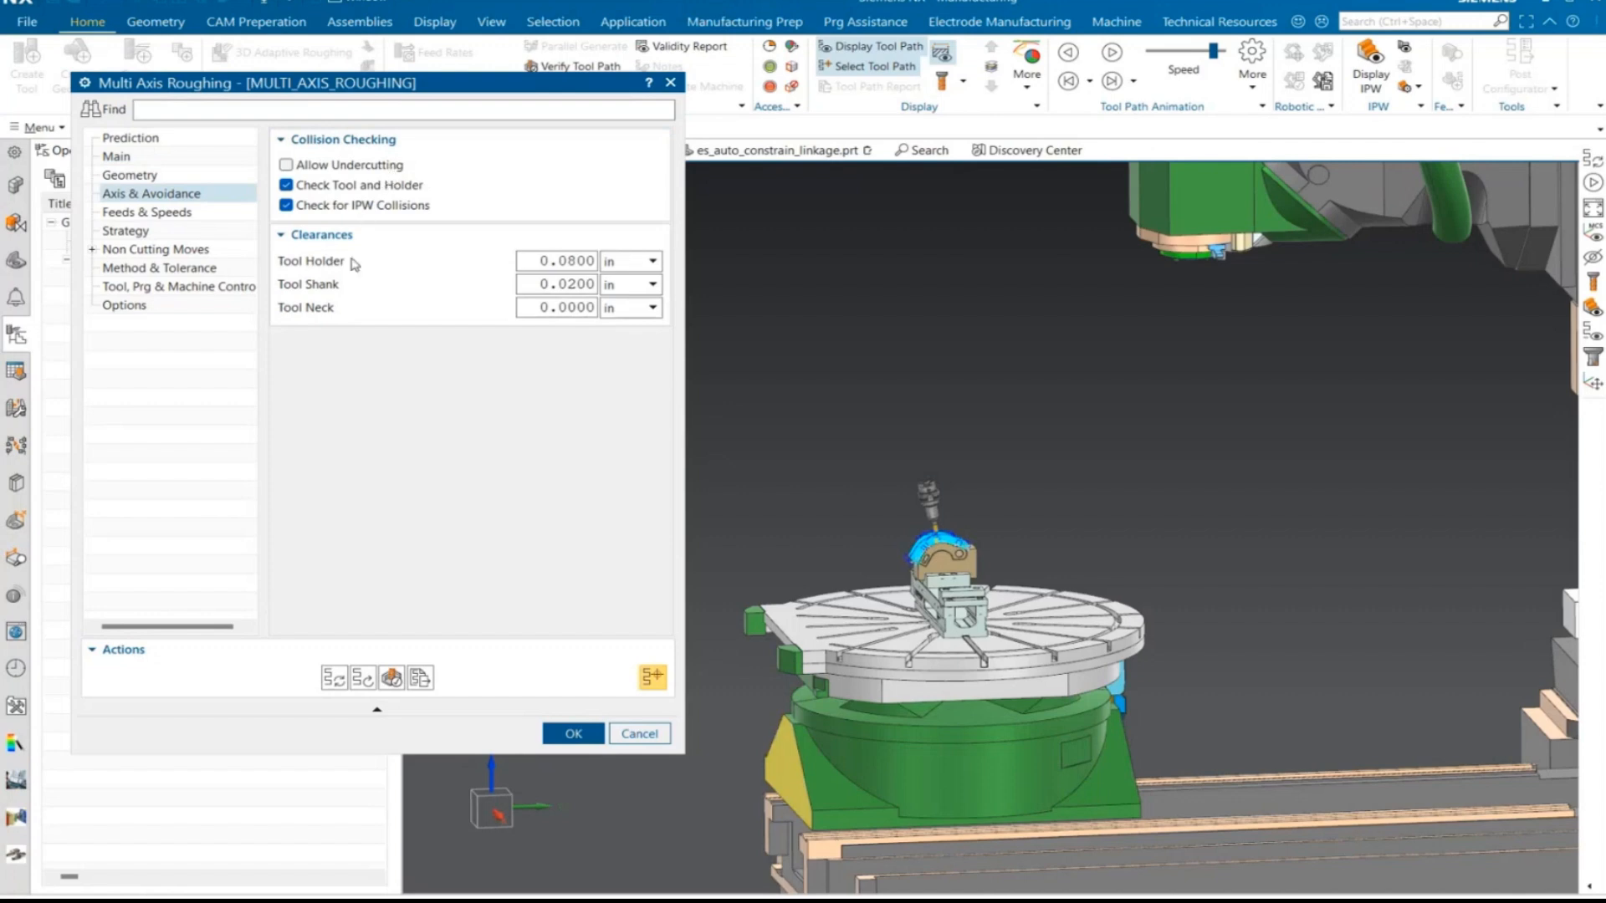
{"action": "mouse_move", "coordinate": [399, 210]}
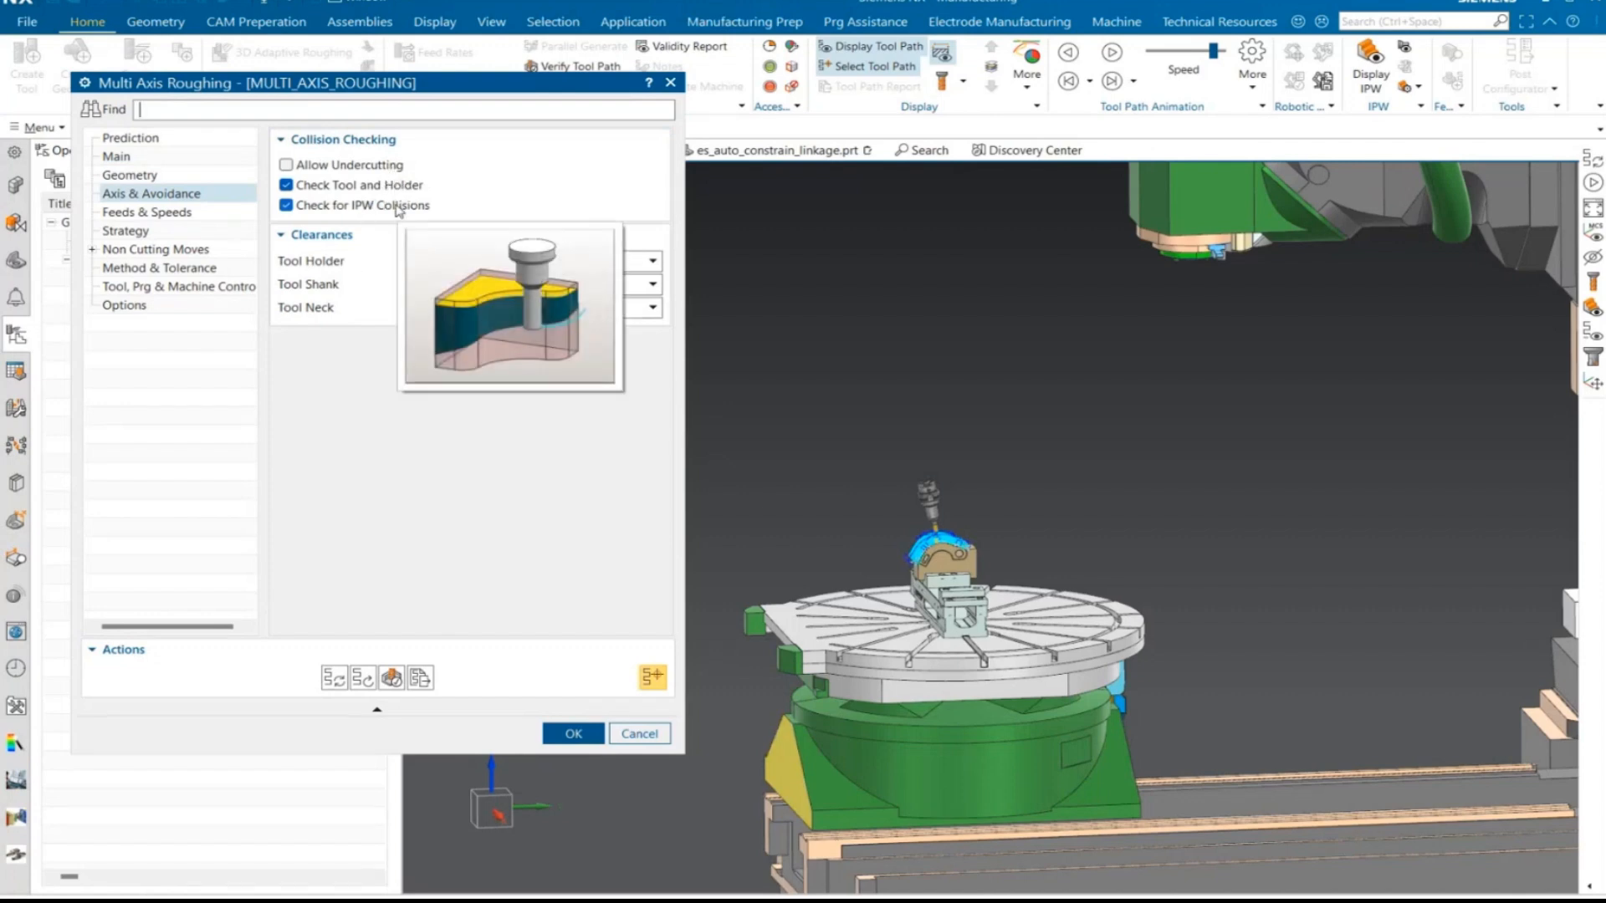
{"action": "left_click", "coordinate": [146, 234]}
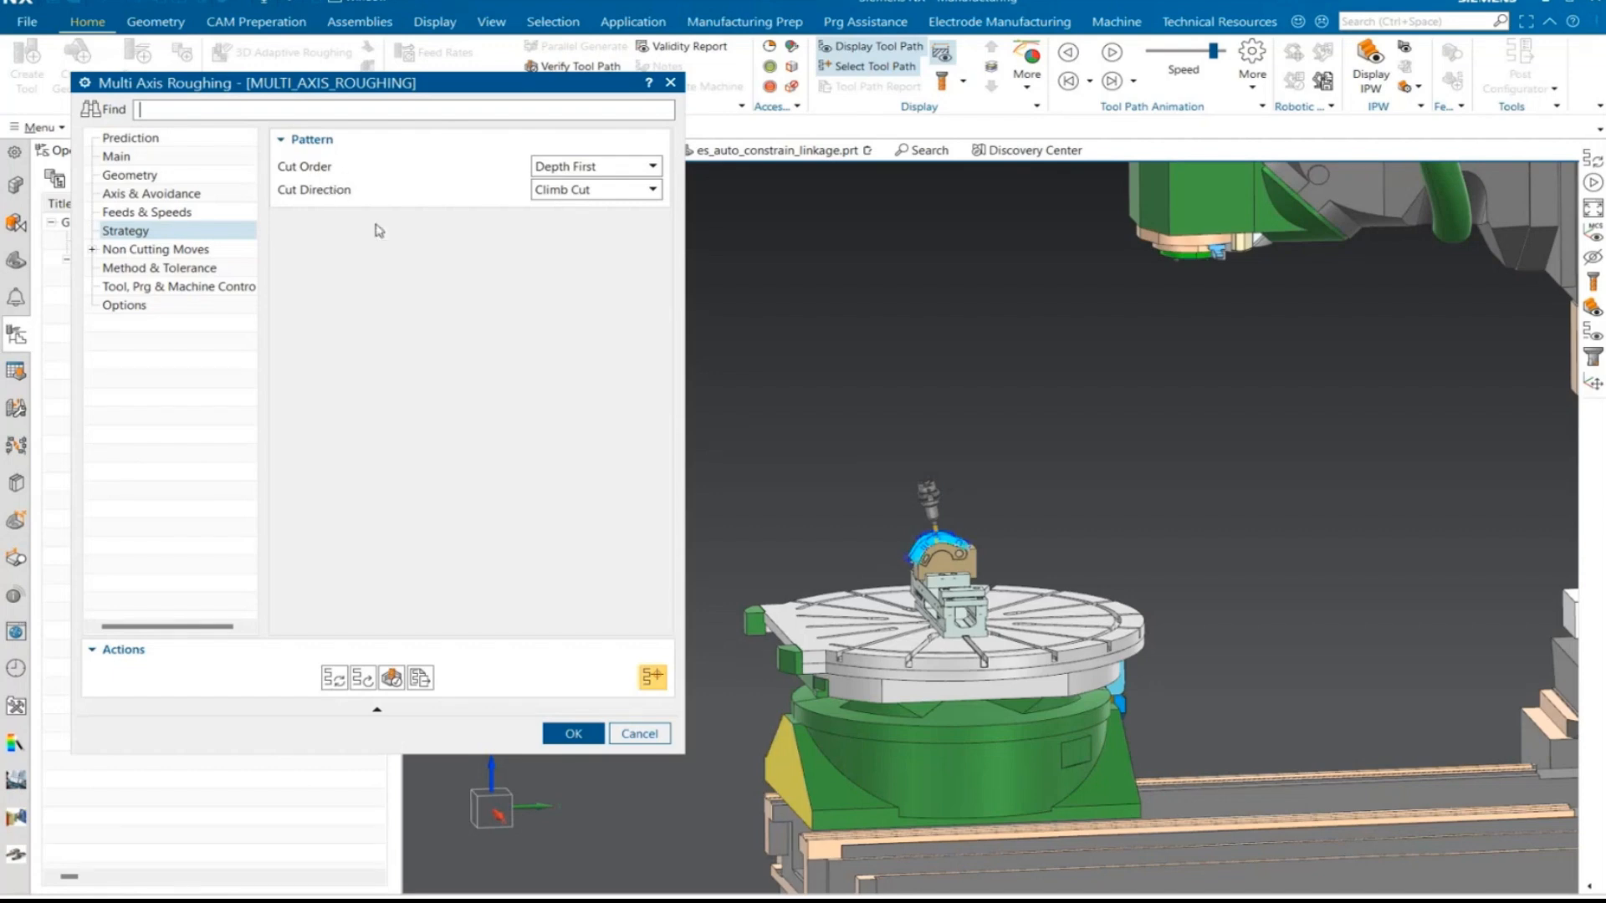
{"action": "left_click", "coordinate": [151, 177]}
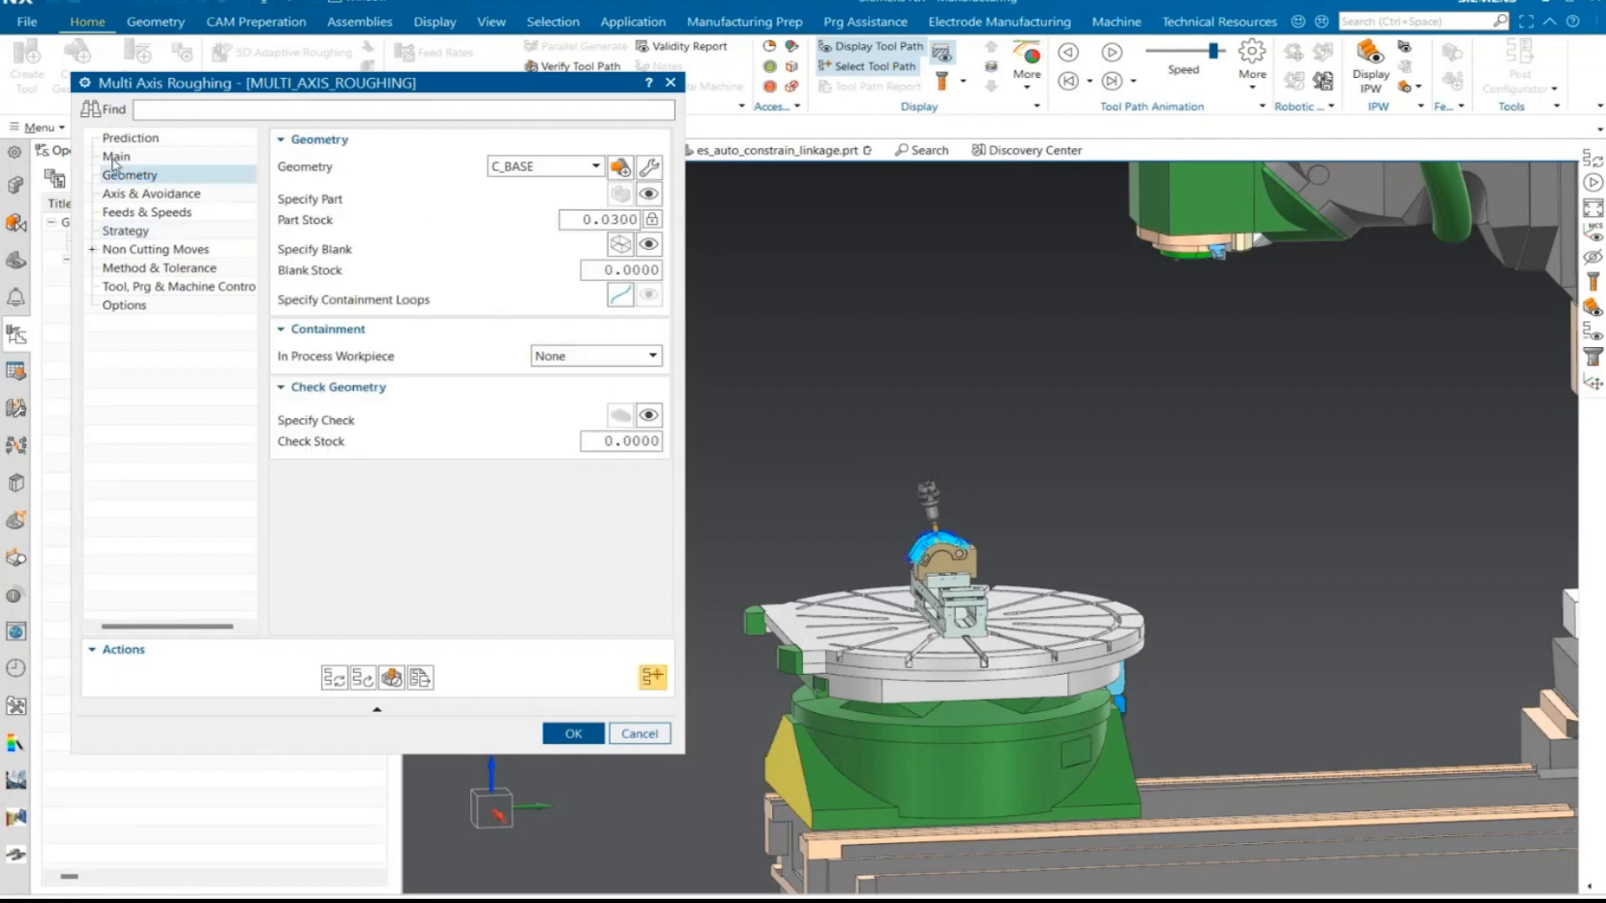
{"action": "left_click", "coordinate": [115, 157]}
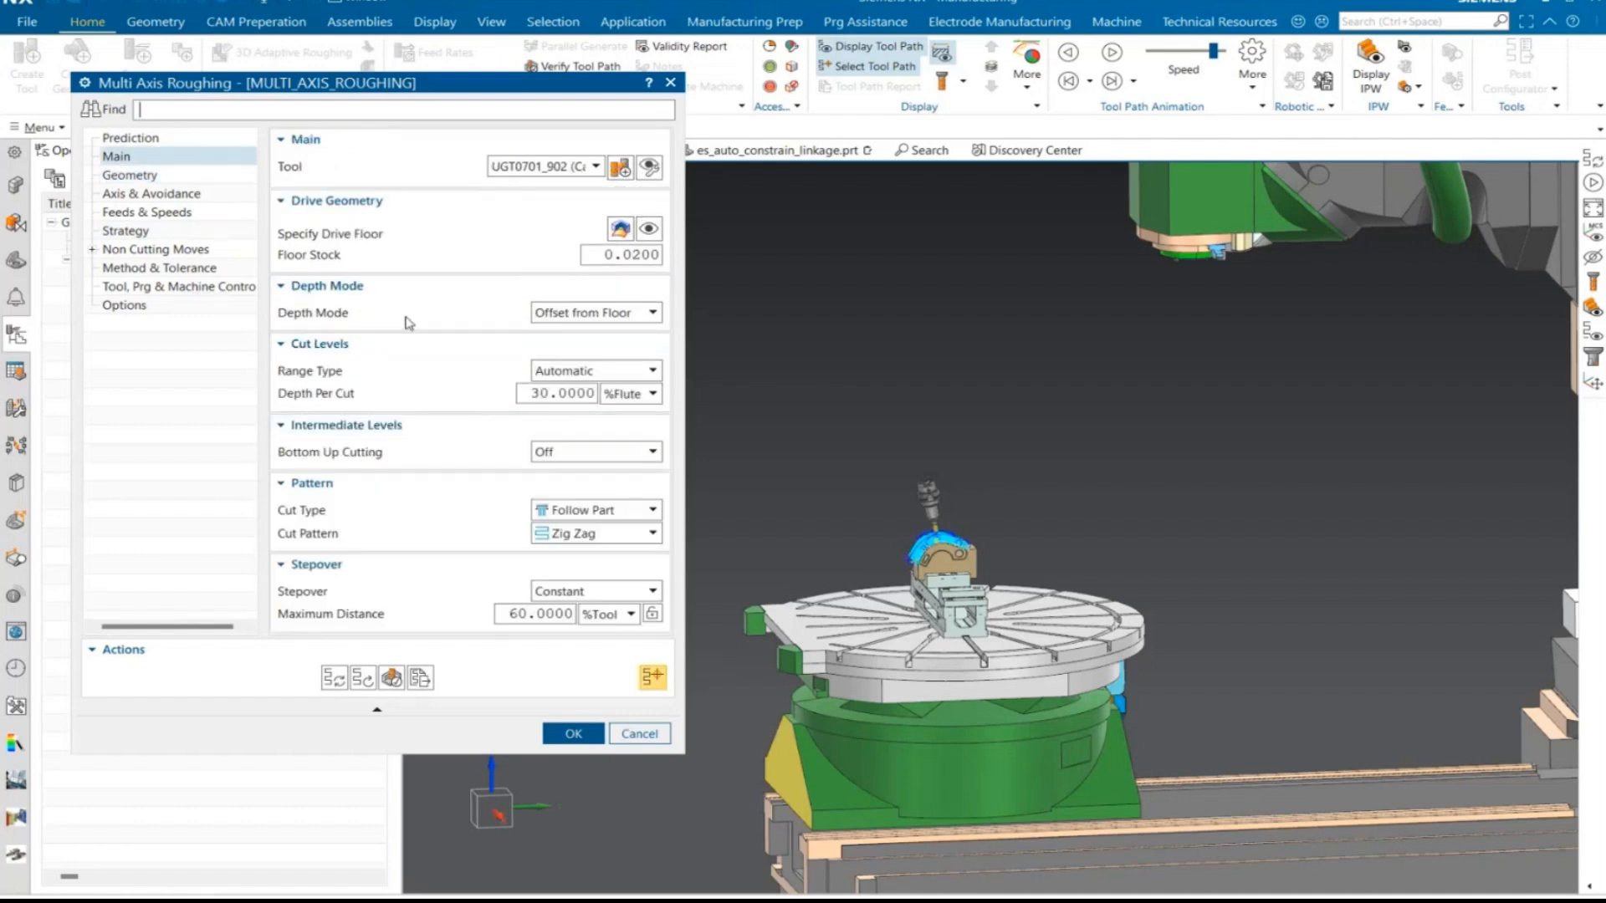
- Set the depth mode of the roughing operation to Interpolate between Ceiling and Floor
{"action": "left_click", "coordinate": [585, 316]}
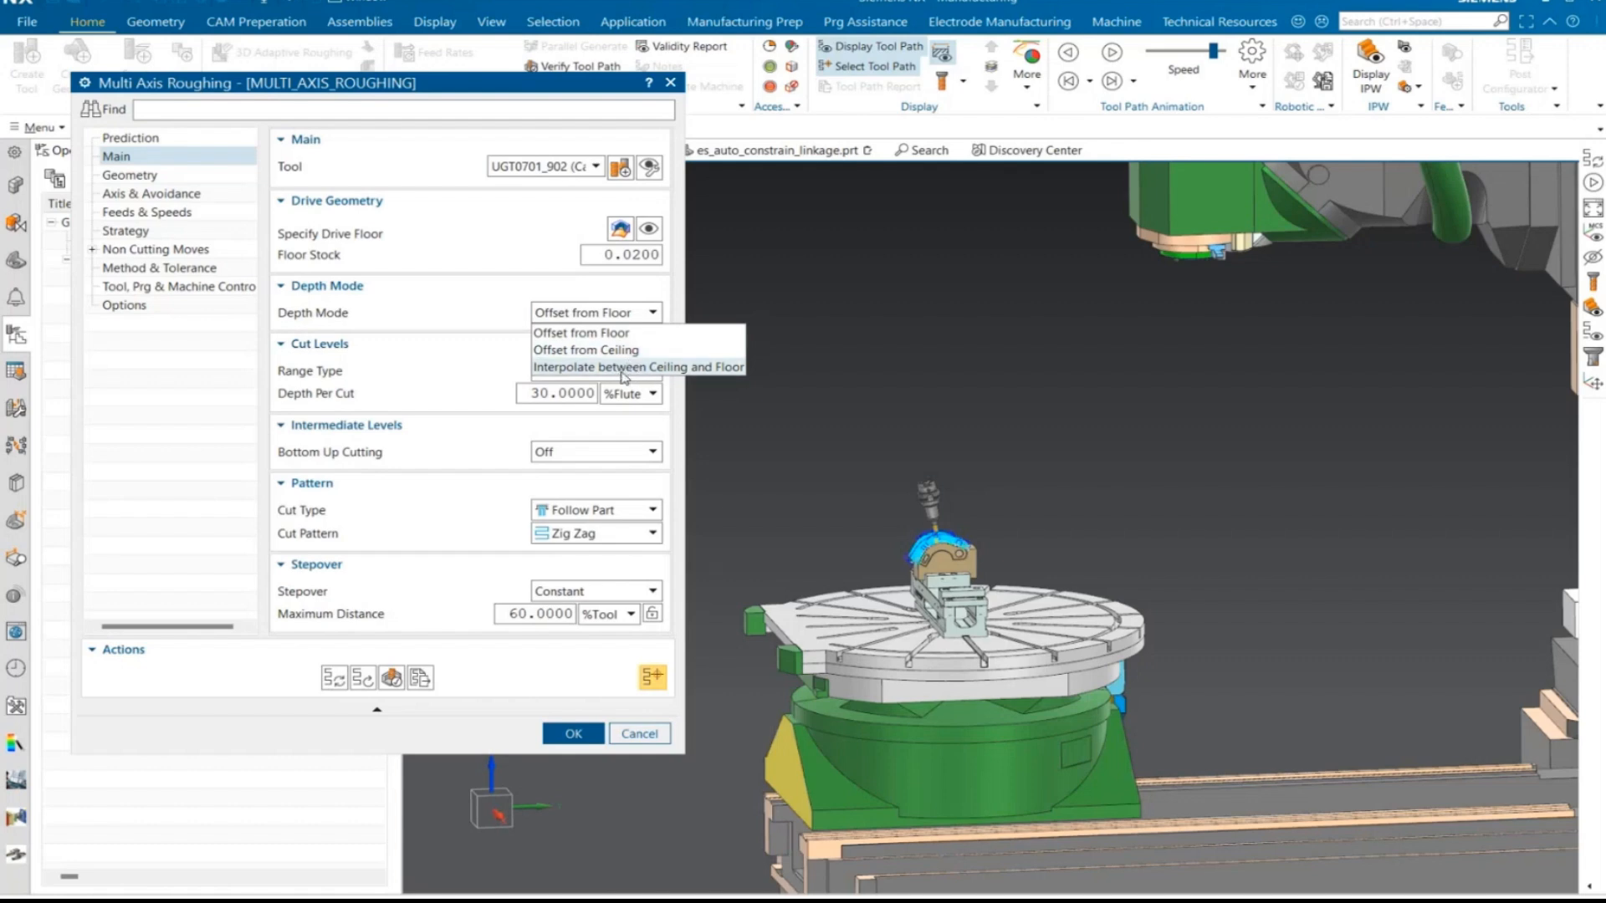
{"action": "left_click", "coordinate": [621, 368]}
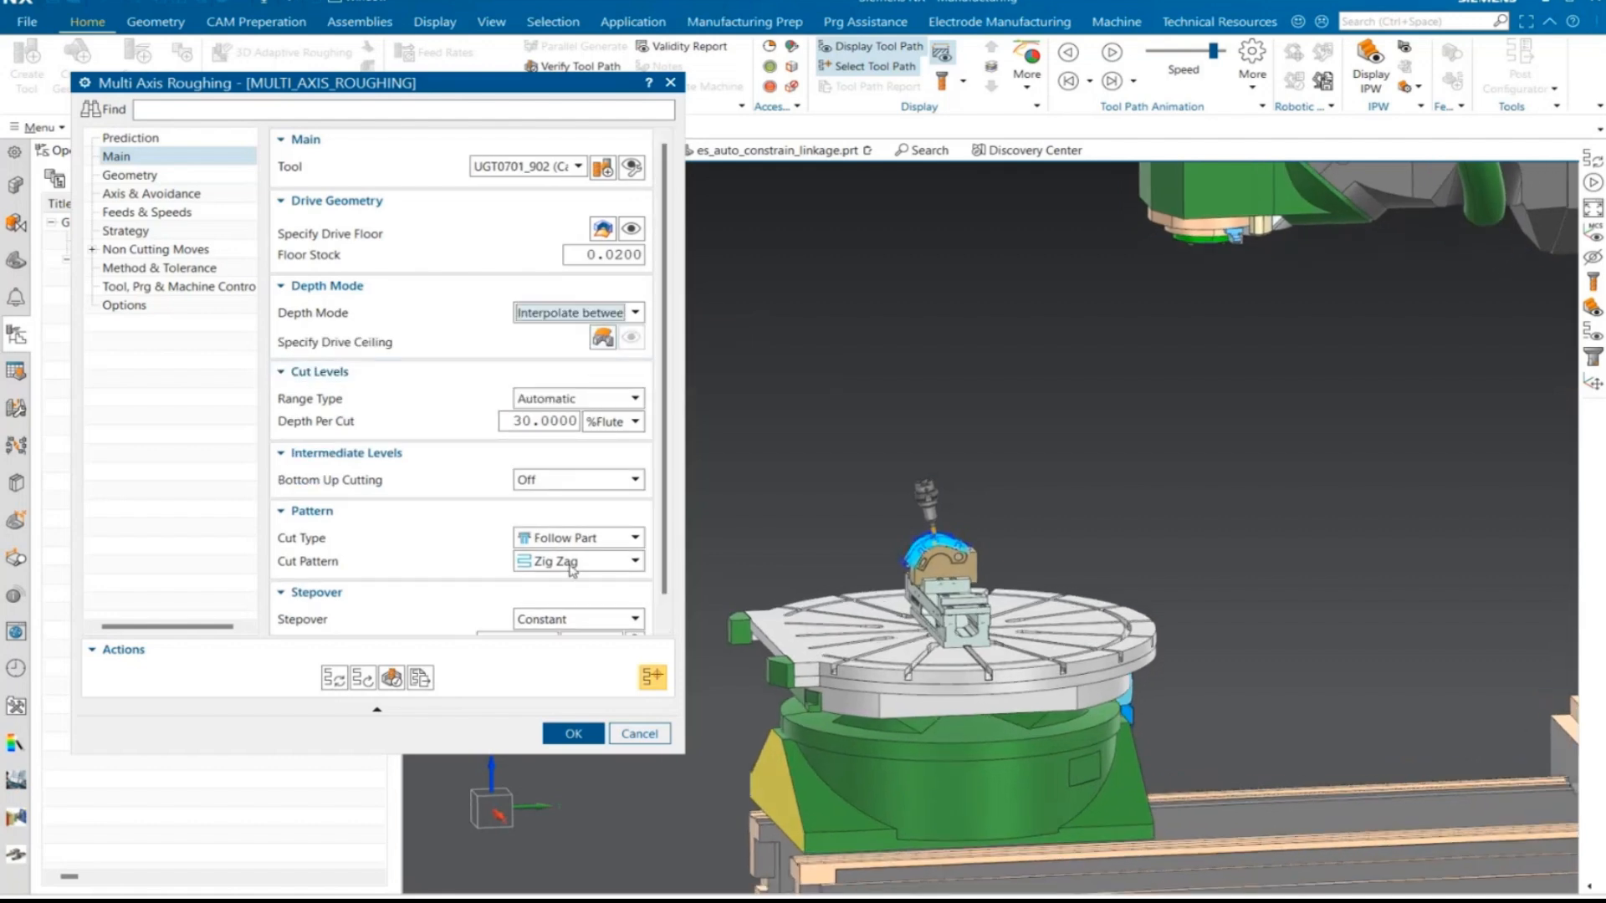
{"action": "scroll", "coordinate": [917, 548], "scroll_direction": "up", "scroll_amount": 9}
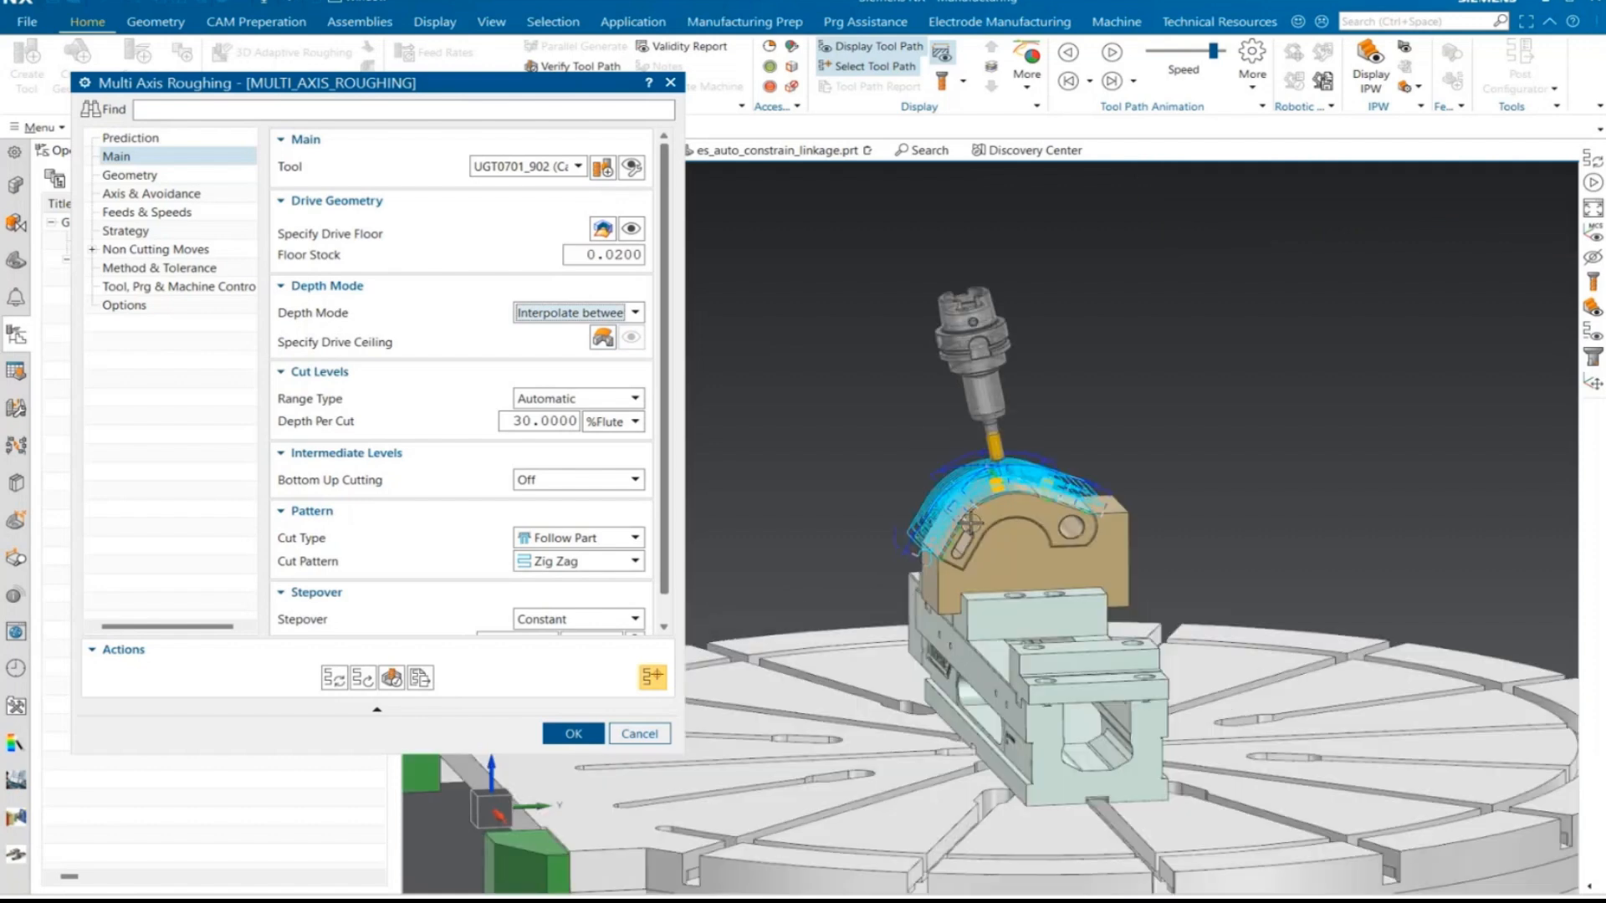
- Open the drive floor geometry for editing, show all hidden objects and hide the coordinate systems
{"action": "left_click", "coordinate": [602, 228]}
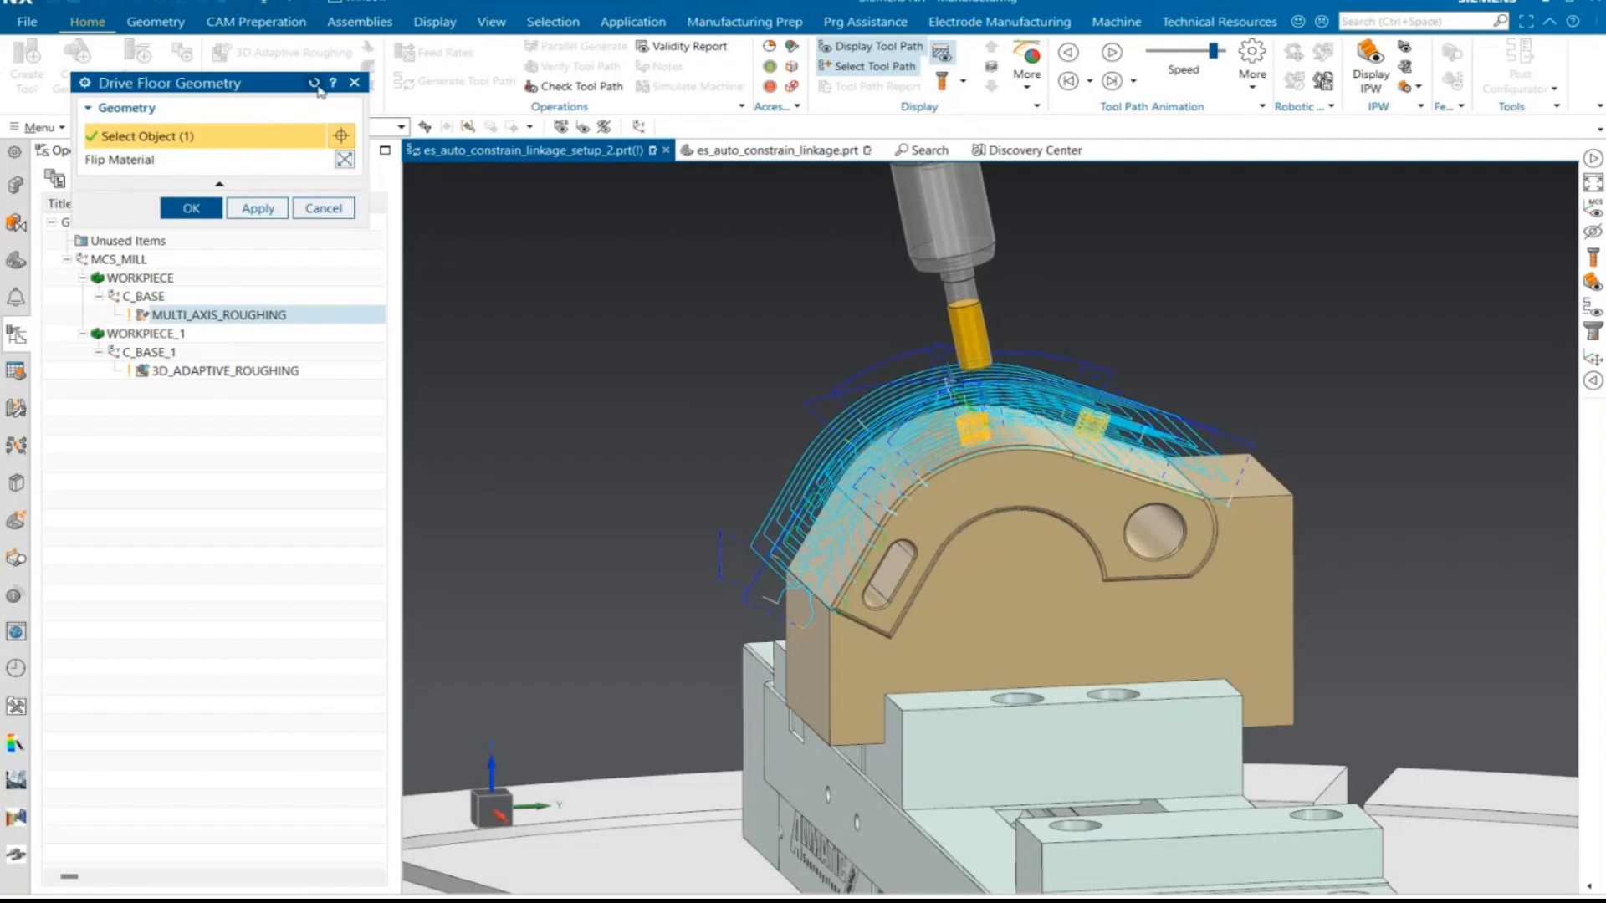
{"action": "left_click", "coordinate": [279, 137]}
{"action": "left_click", "coordinate": [276, 137]}
{"action": "middle_click_drag", "start_coordinate": [846, 585], "coordinate": [708, 429]}
{"action": "left_click", "coordinate": [16, 187]}
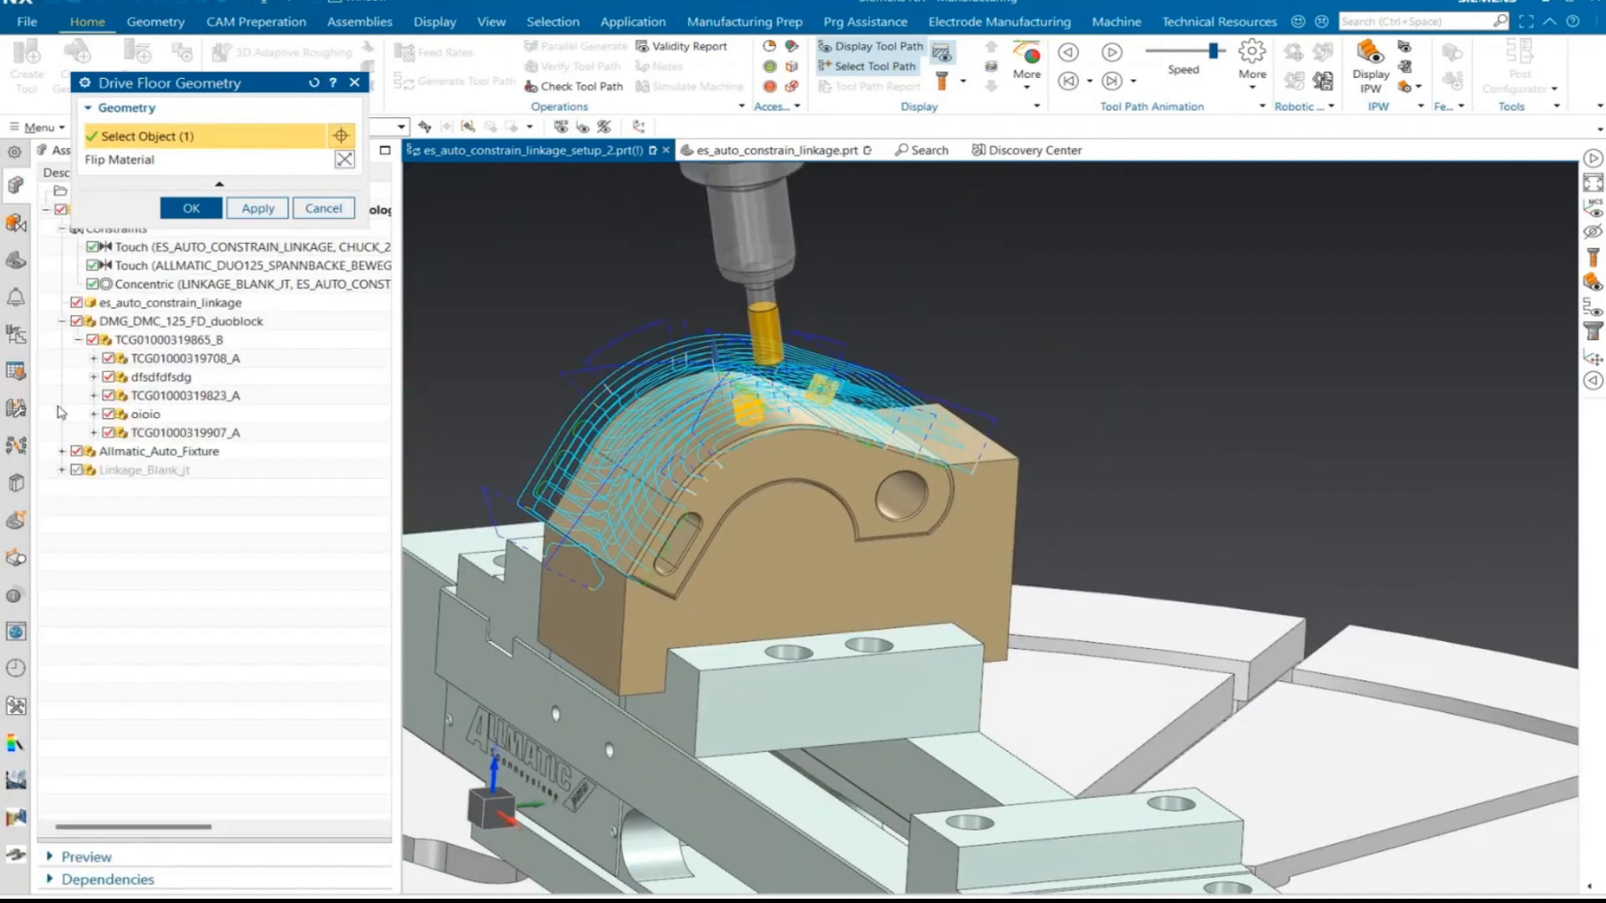
{"action": "left_click", "coordinate": [18, 259]}
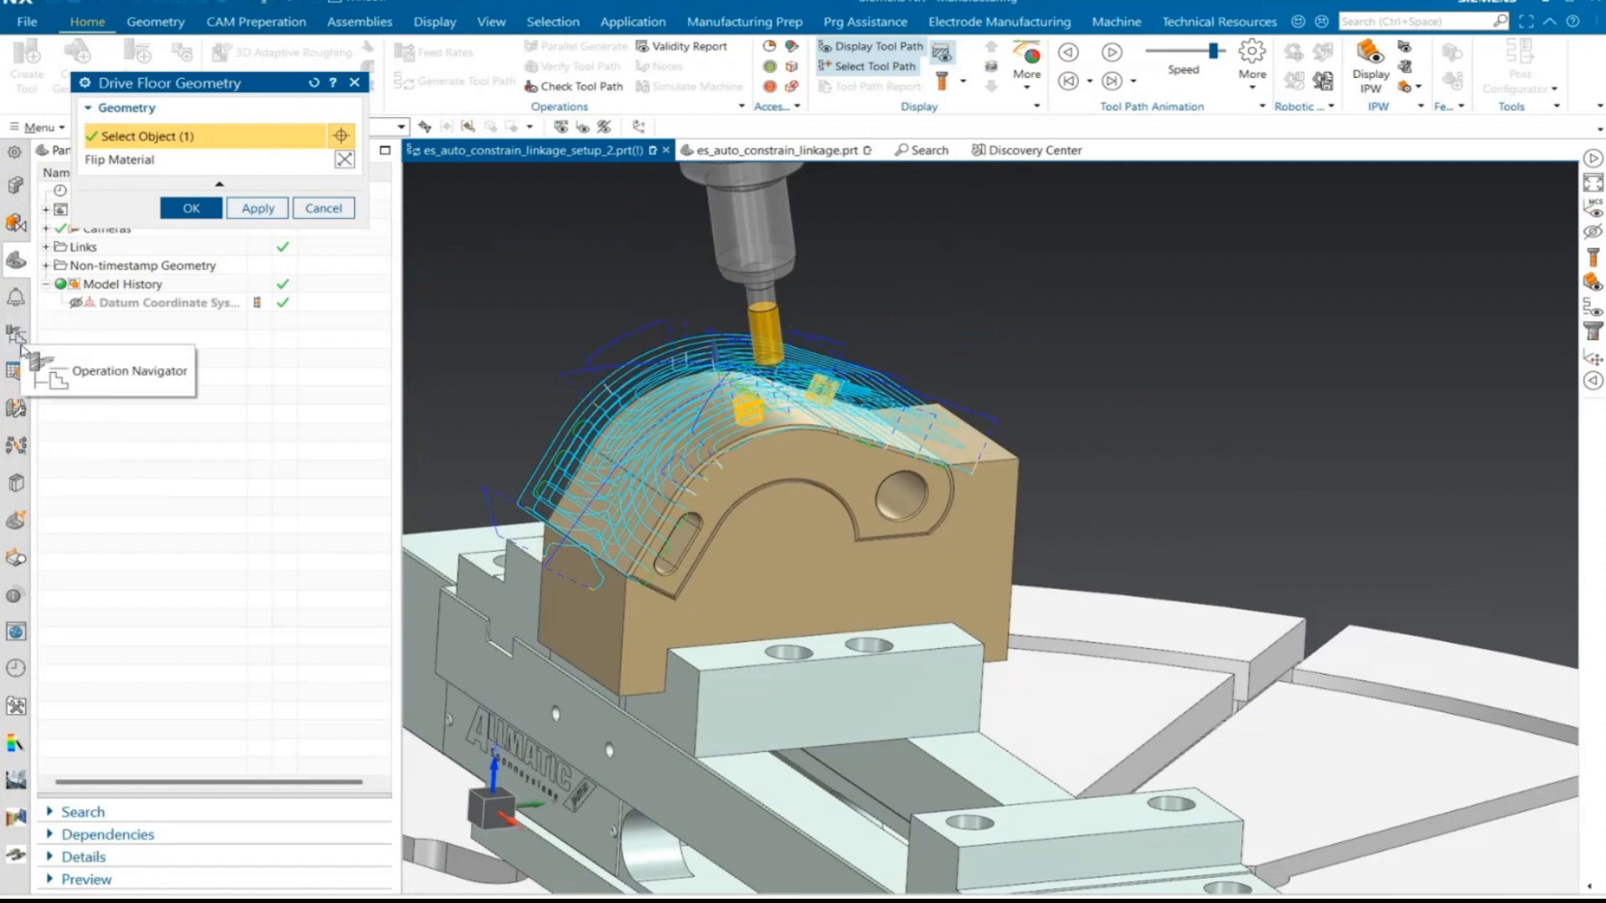
{"action": "key", "text": "ctrl+w"}
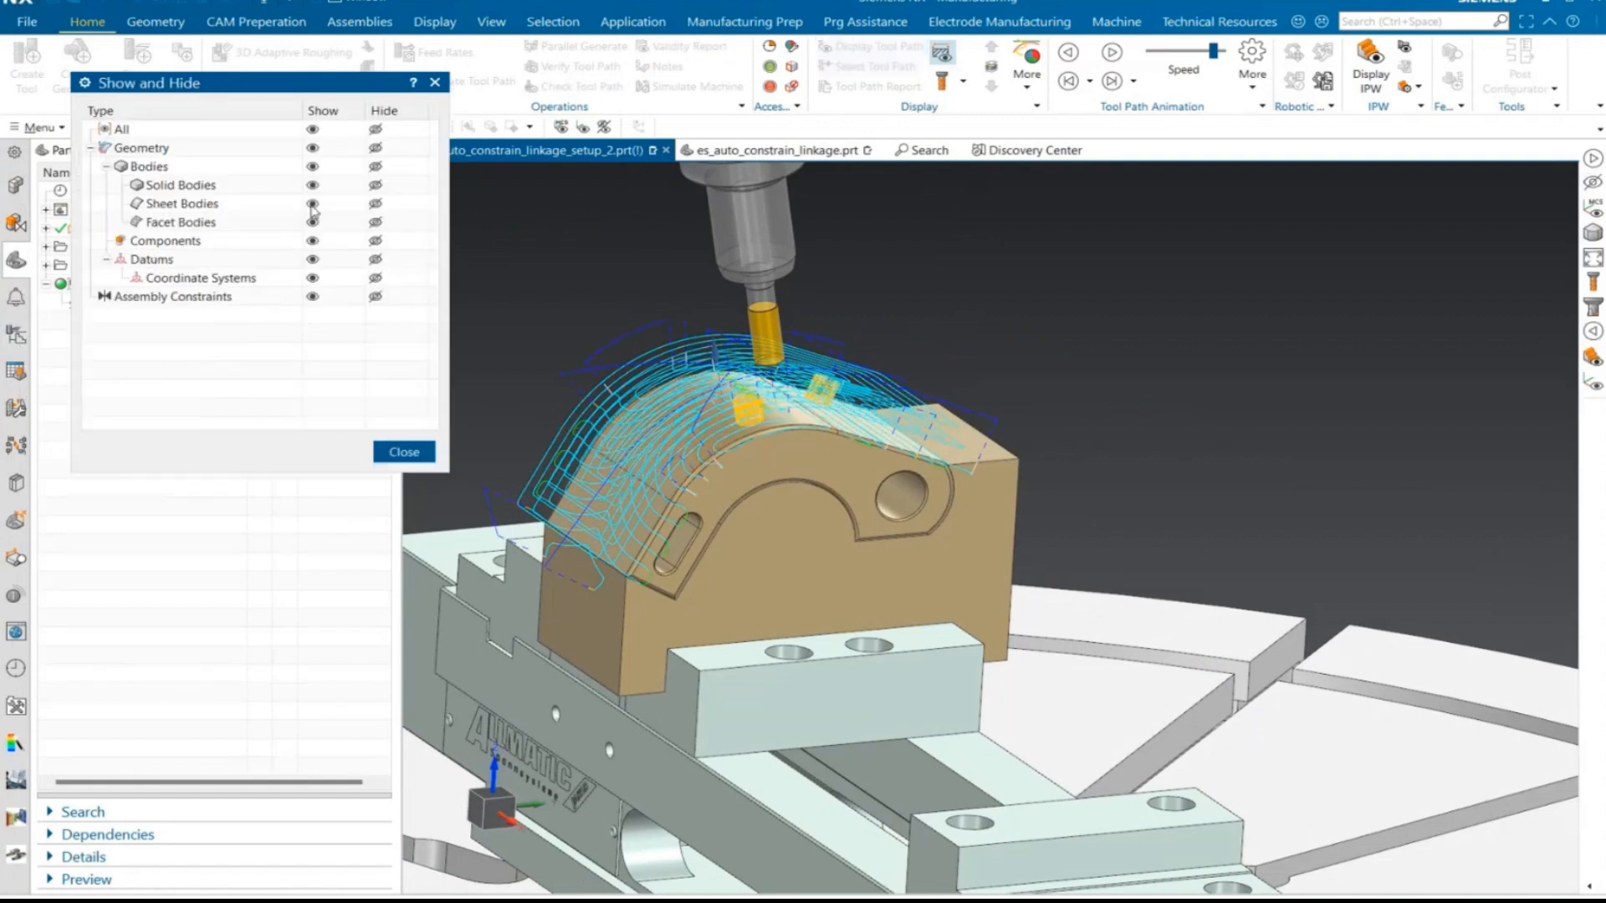
{"action": "left_click", "coordinate": [312, 128]}
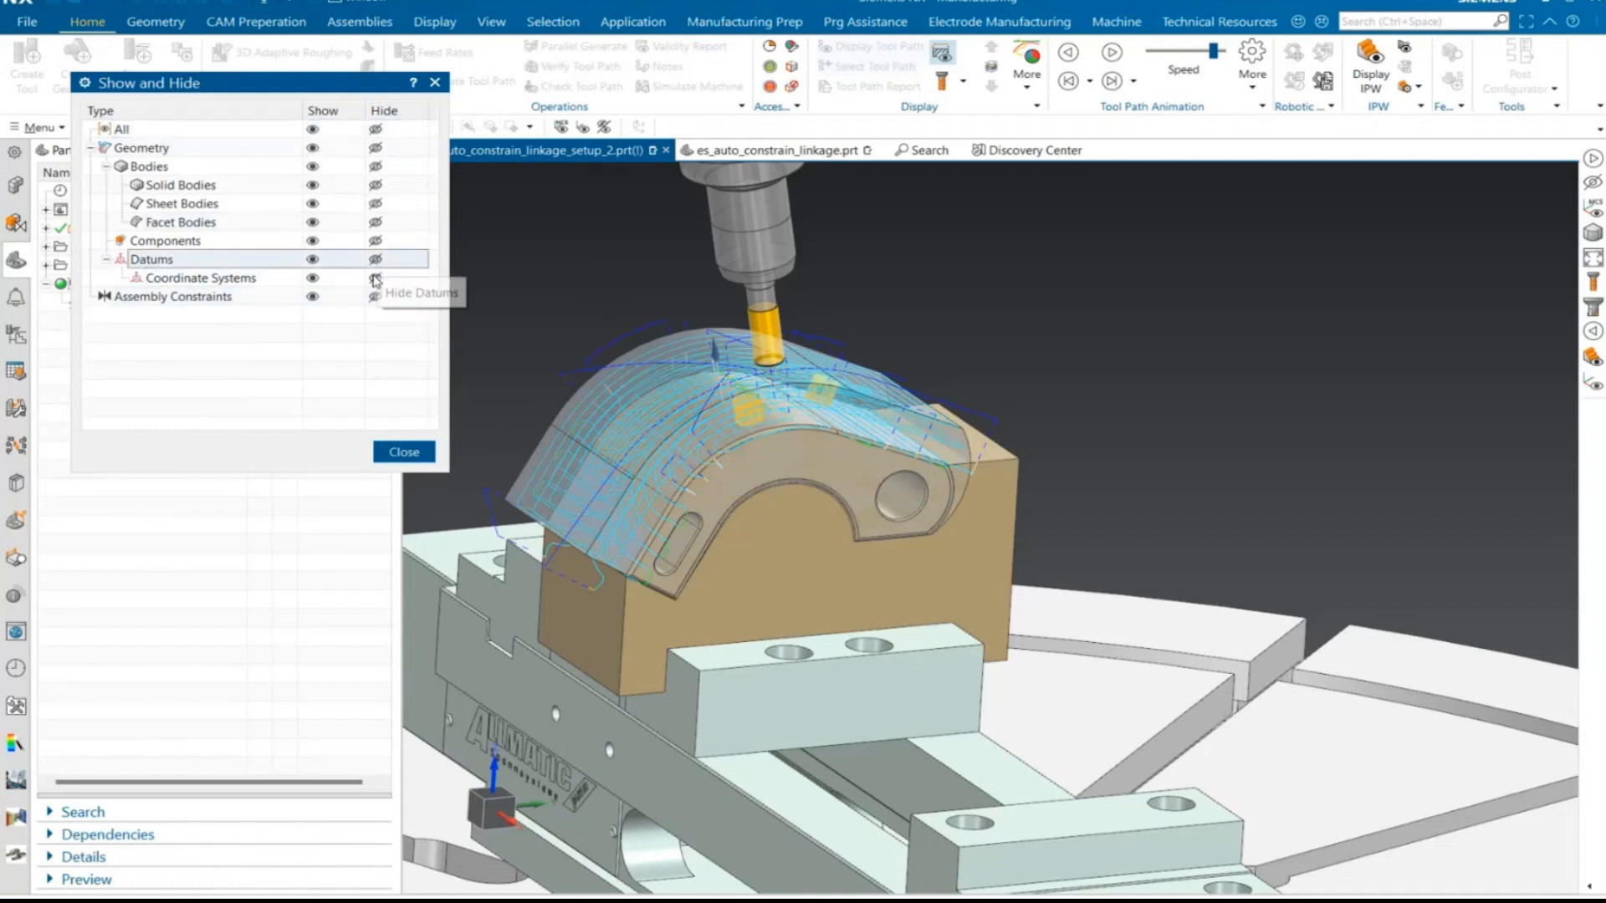
{"action": "left_click", "coordinate": [374, 278]}
{"action": "left_click", "coordinate": [404, 451]}
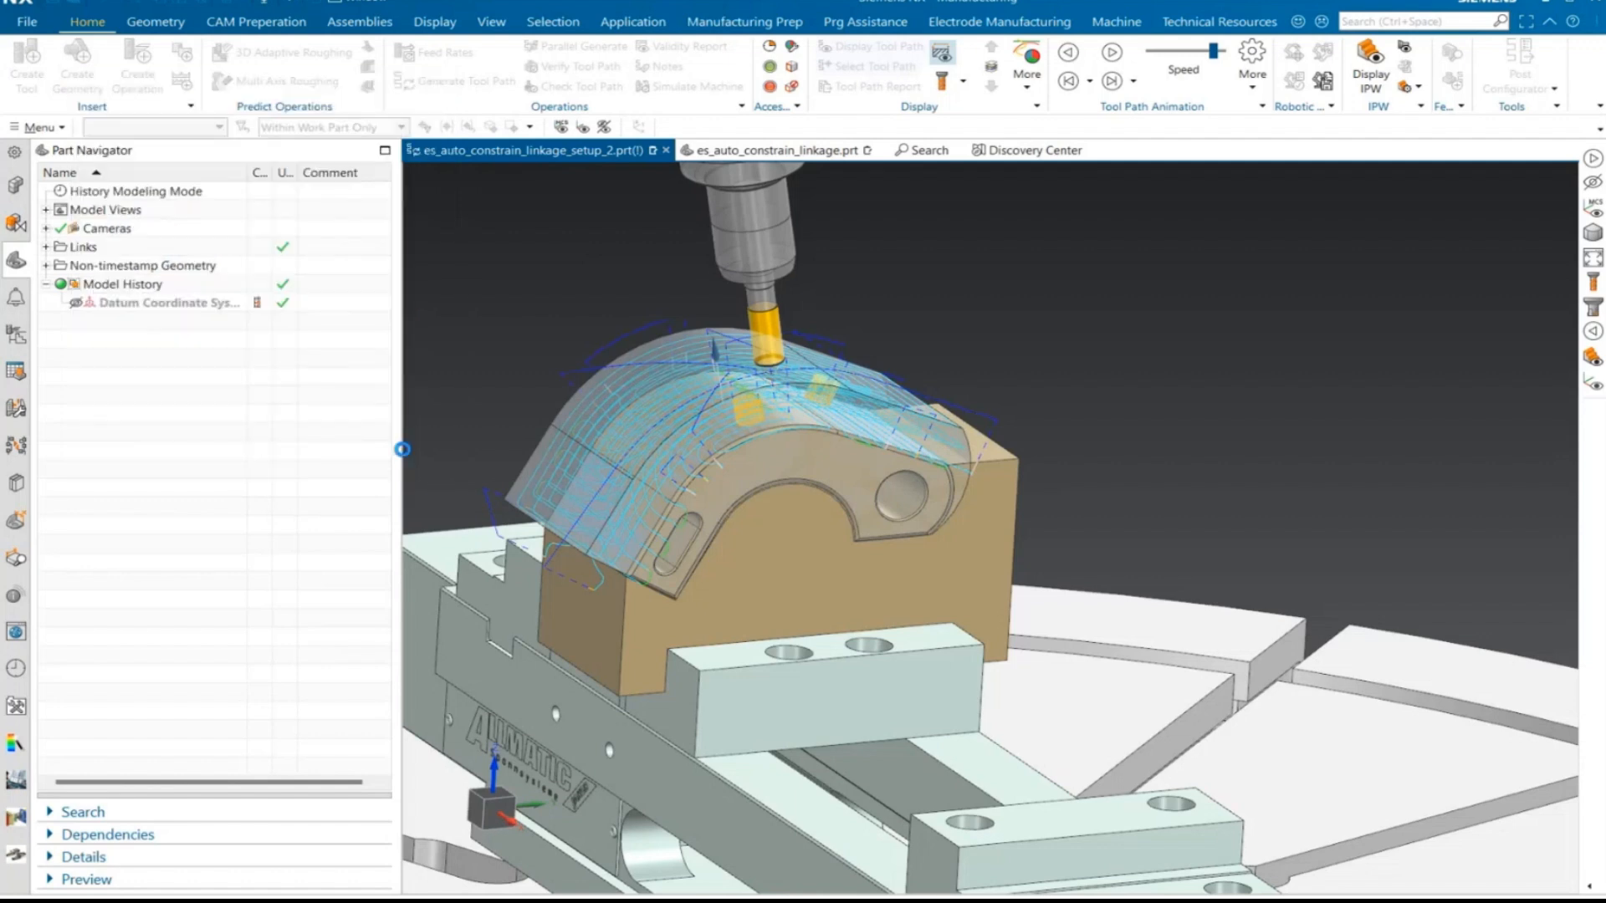
- Replace the drive floor selection with the upper curved face of ES_AUTO_CONSTRAIN_LINKAGE that lies beneath the blank
{"action": "left_click", "coordinate": [593, 494], "text": "shift"}
{"action": "middle_click_drag", "start_coordinate": [562, 449], "coordinate": [669, 450]}
{"action": "middle_click_drag", "start_coordinate": [848, 426], "coordinate": [883, 430]}
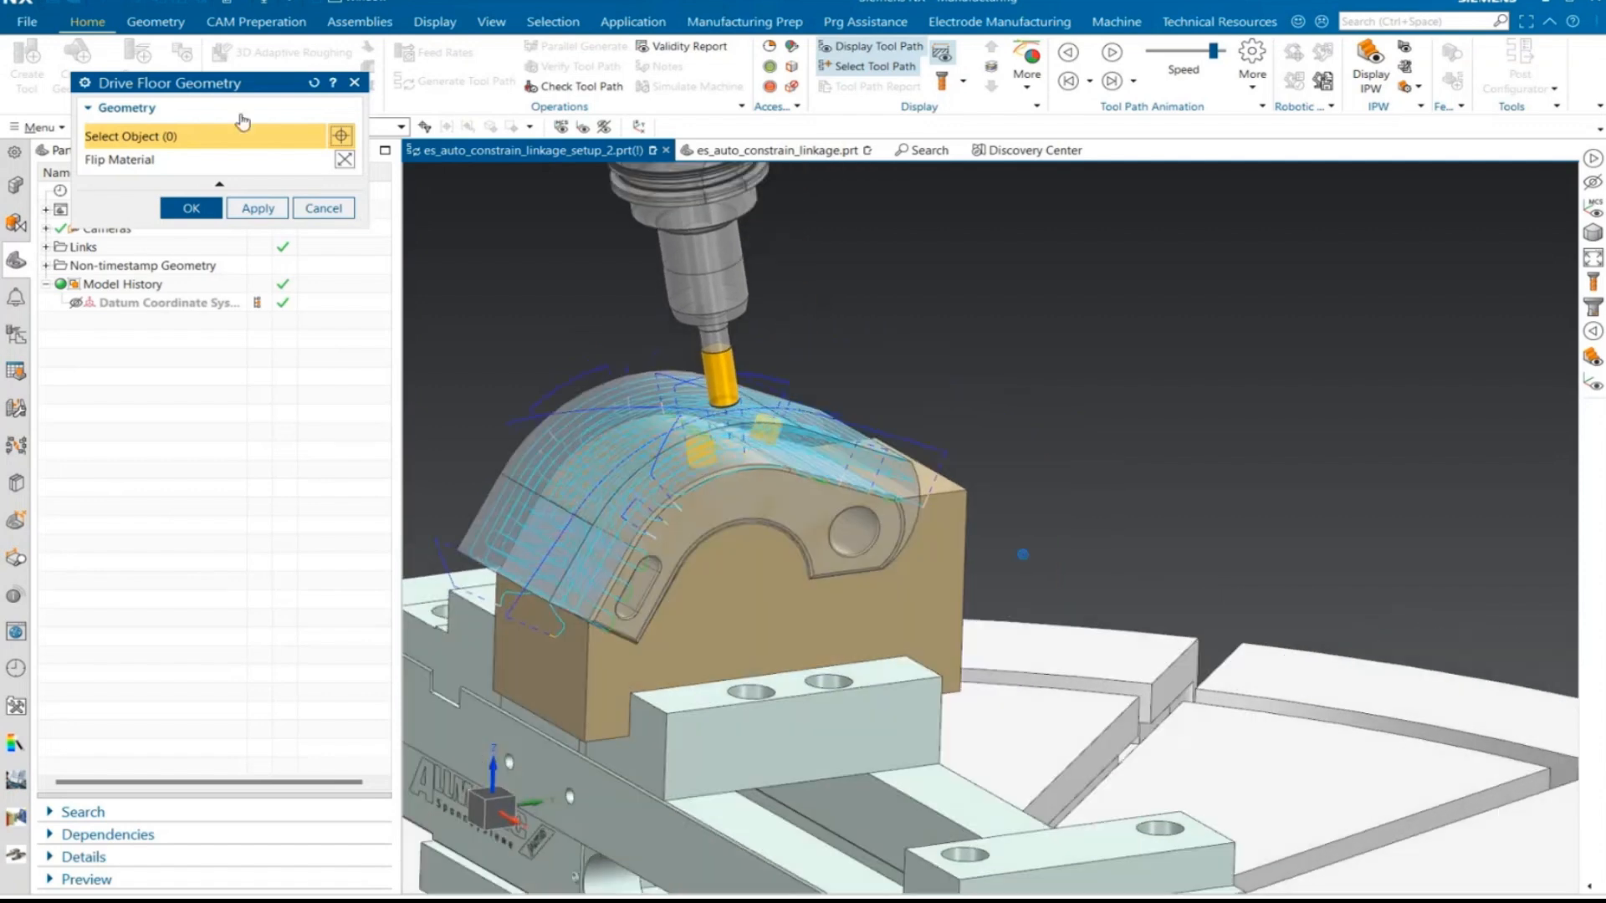
{"action": "left_click_drag", "start_coordinate": [225, 84], "coordinate": [216, 286]}
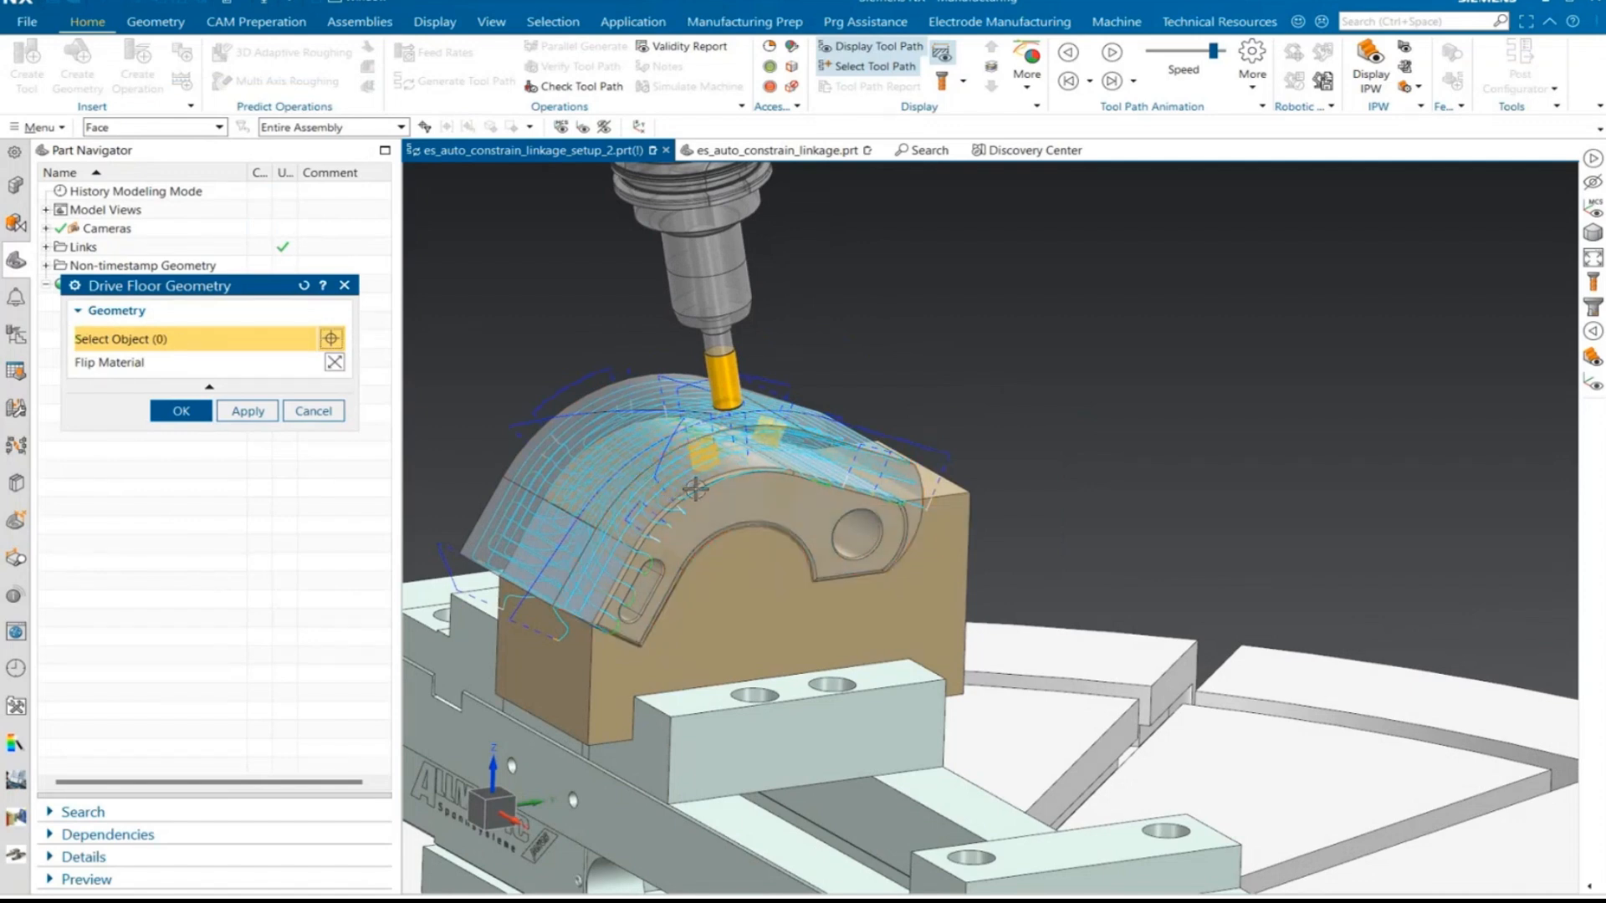
{"action": "middle_click_drag", "start_coordinate": [835, 548], "coordinate": [818, 641]}
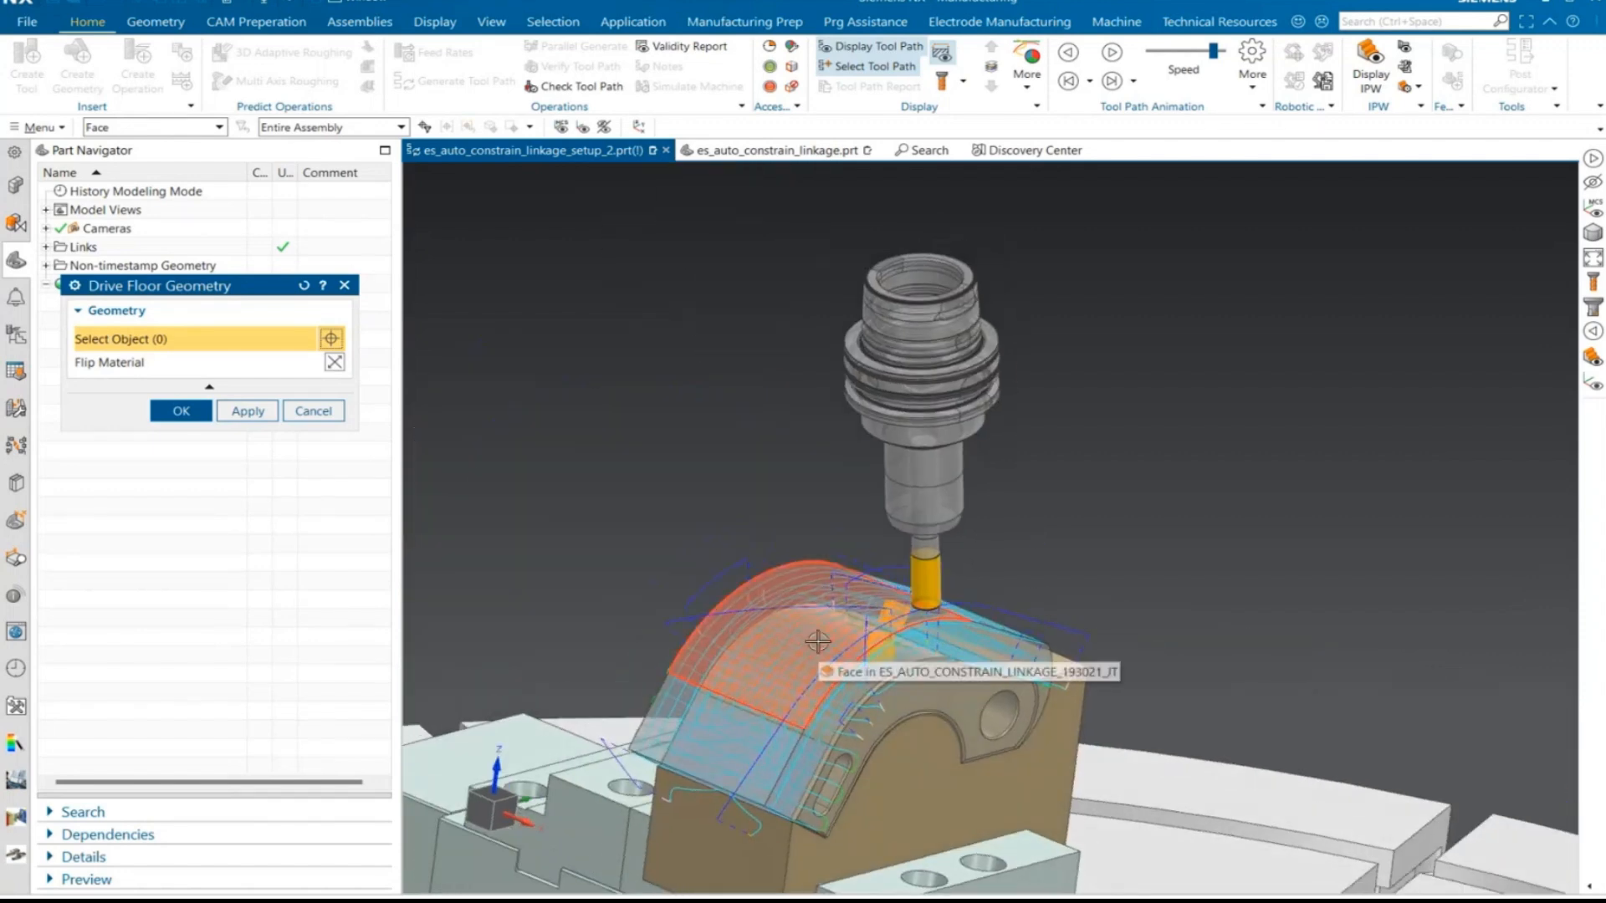
{"action": "left_click", "coordinate": [817, 641]}
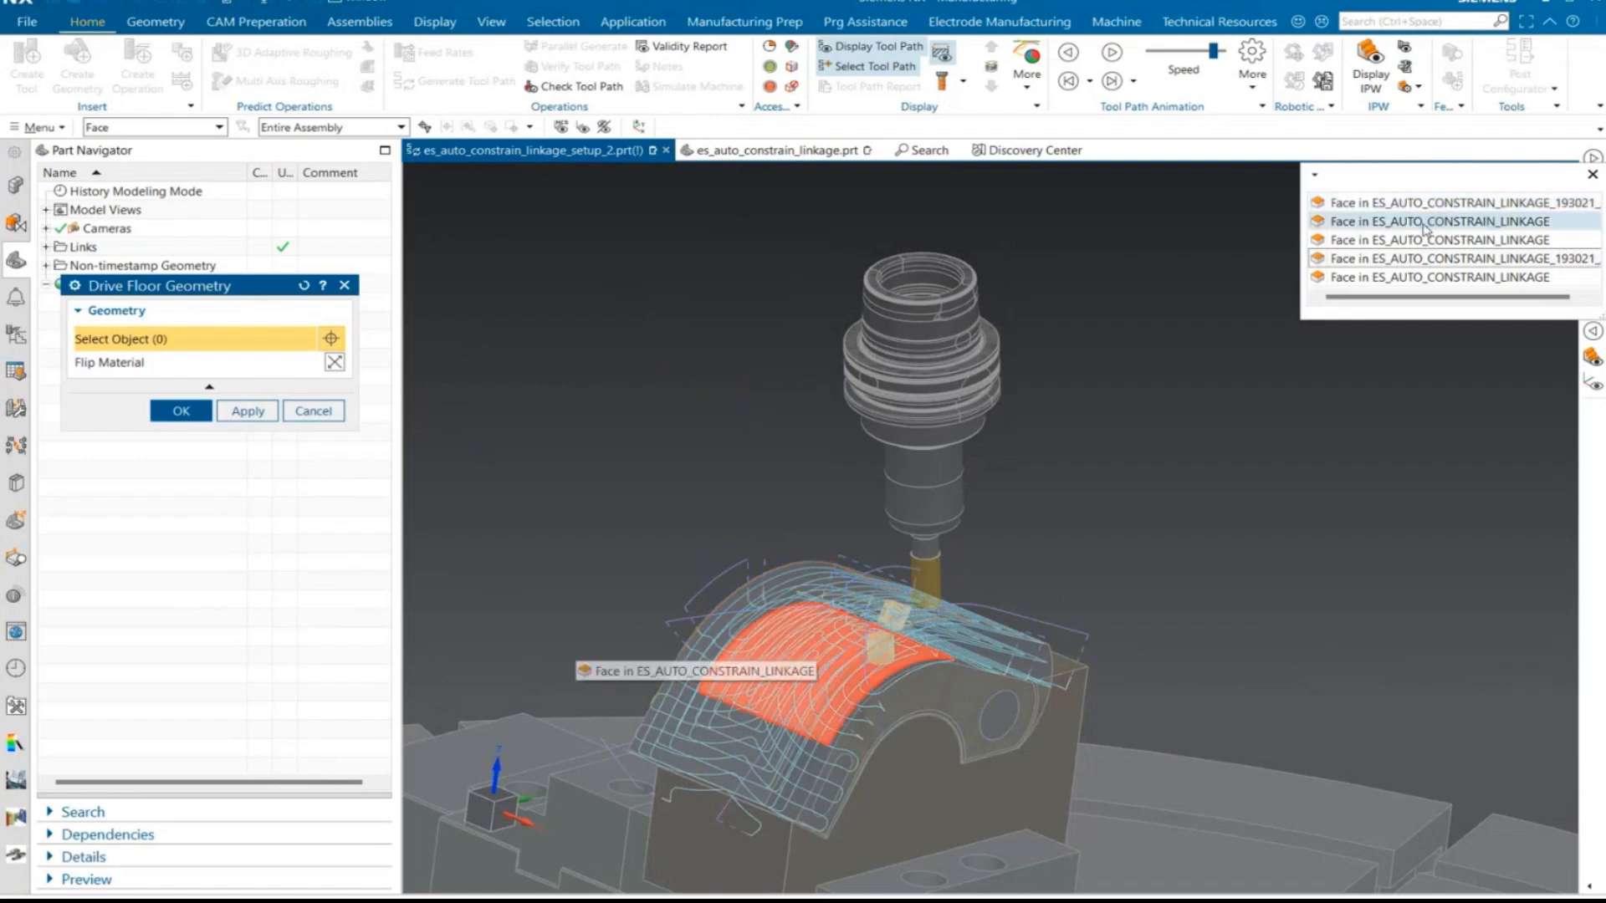
{"action": "left_click", "coordinate": [1425, 221]}
{"action": "left_click", "coordinate": [182, 411]}
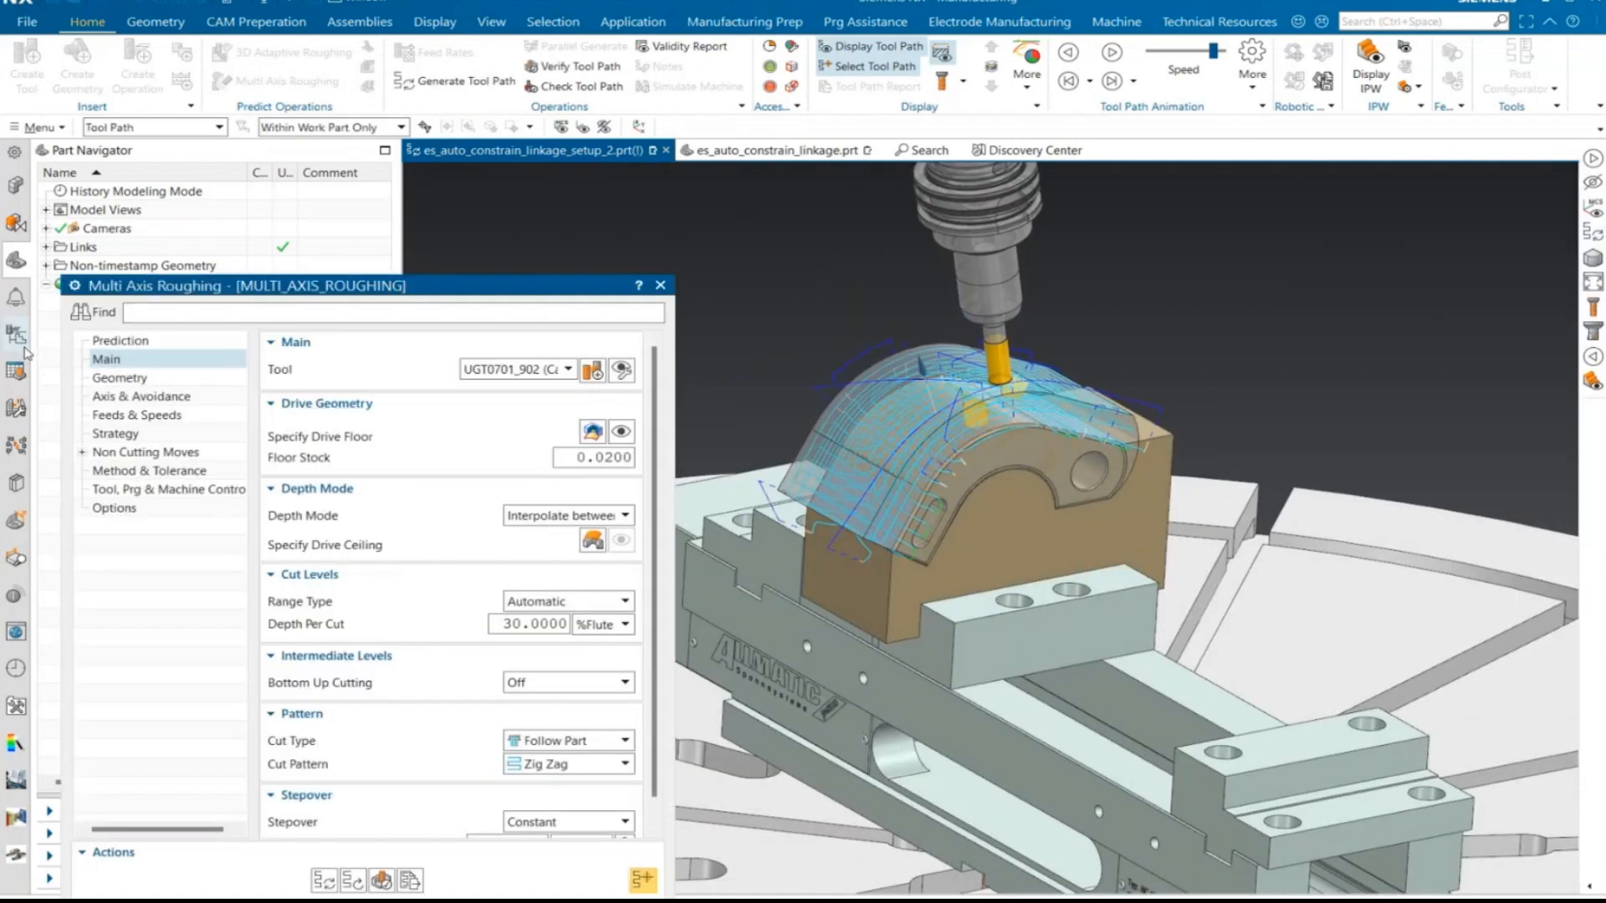
- Specify the blank's outer curved face as the drive ceiling and regenerate the MULTI_AXIS_ROUGHING tool path
{"action": "left_click", "coordinate": [22, 348]}
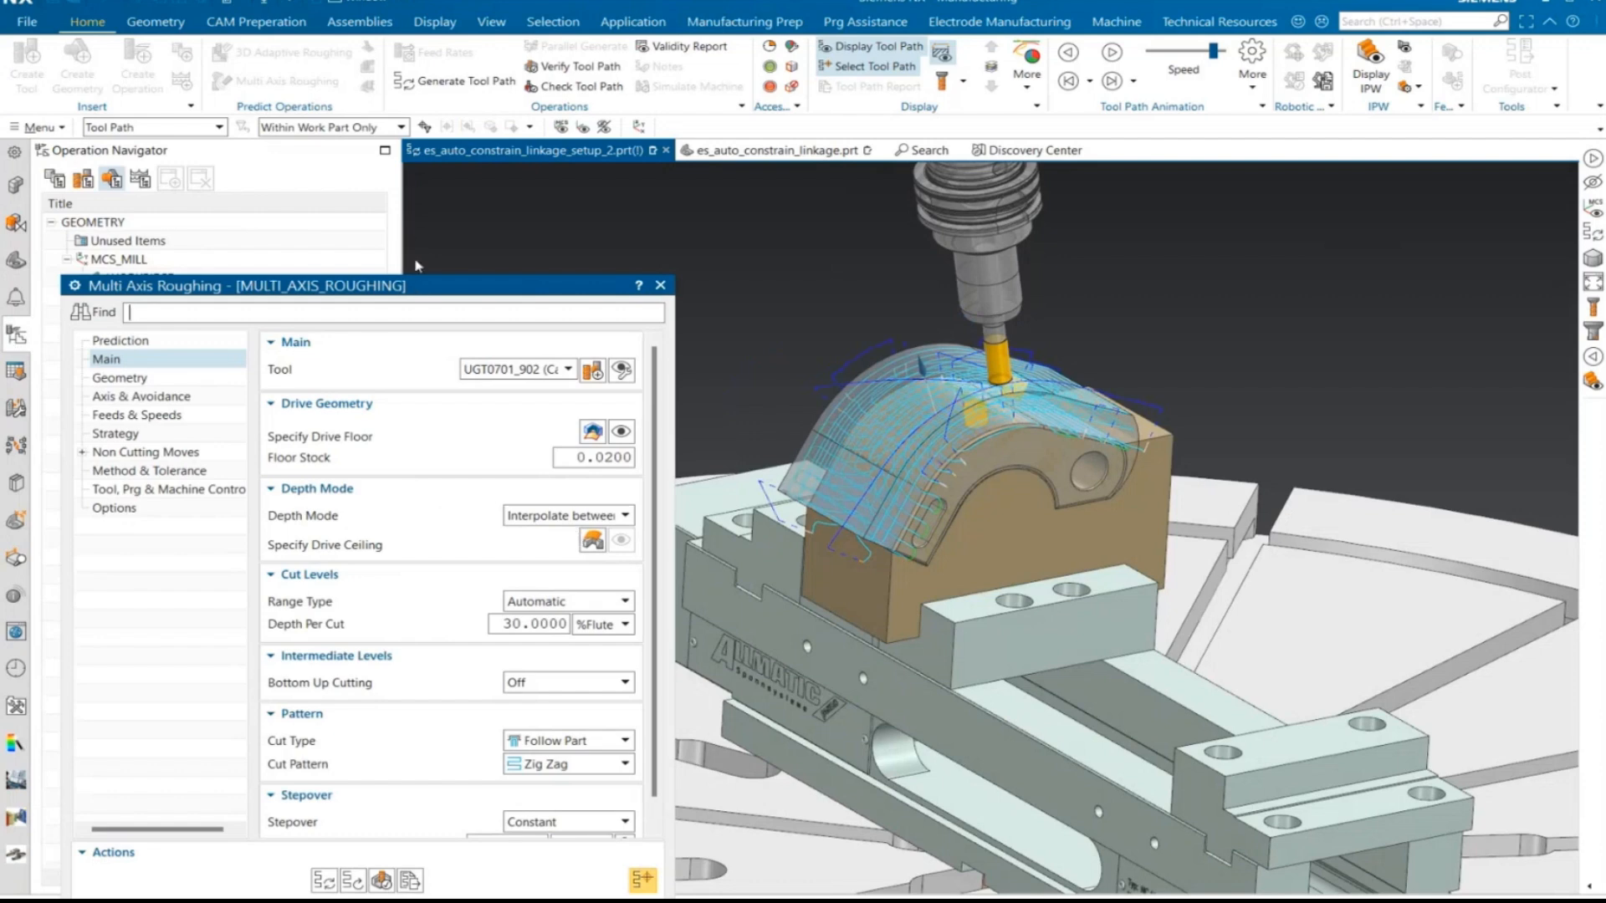
{"action": "left_click", "coordinate": [607, 358]}
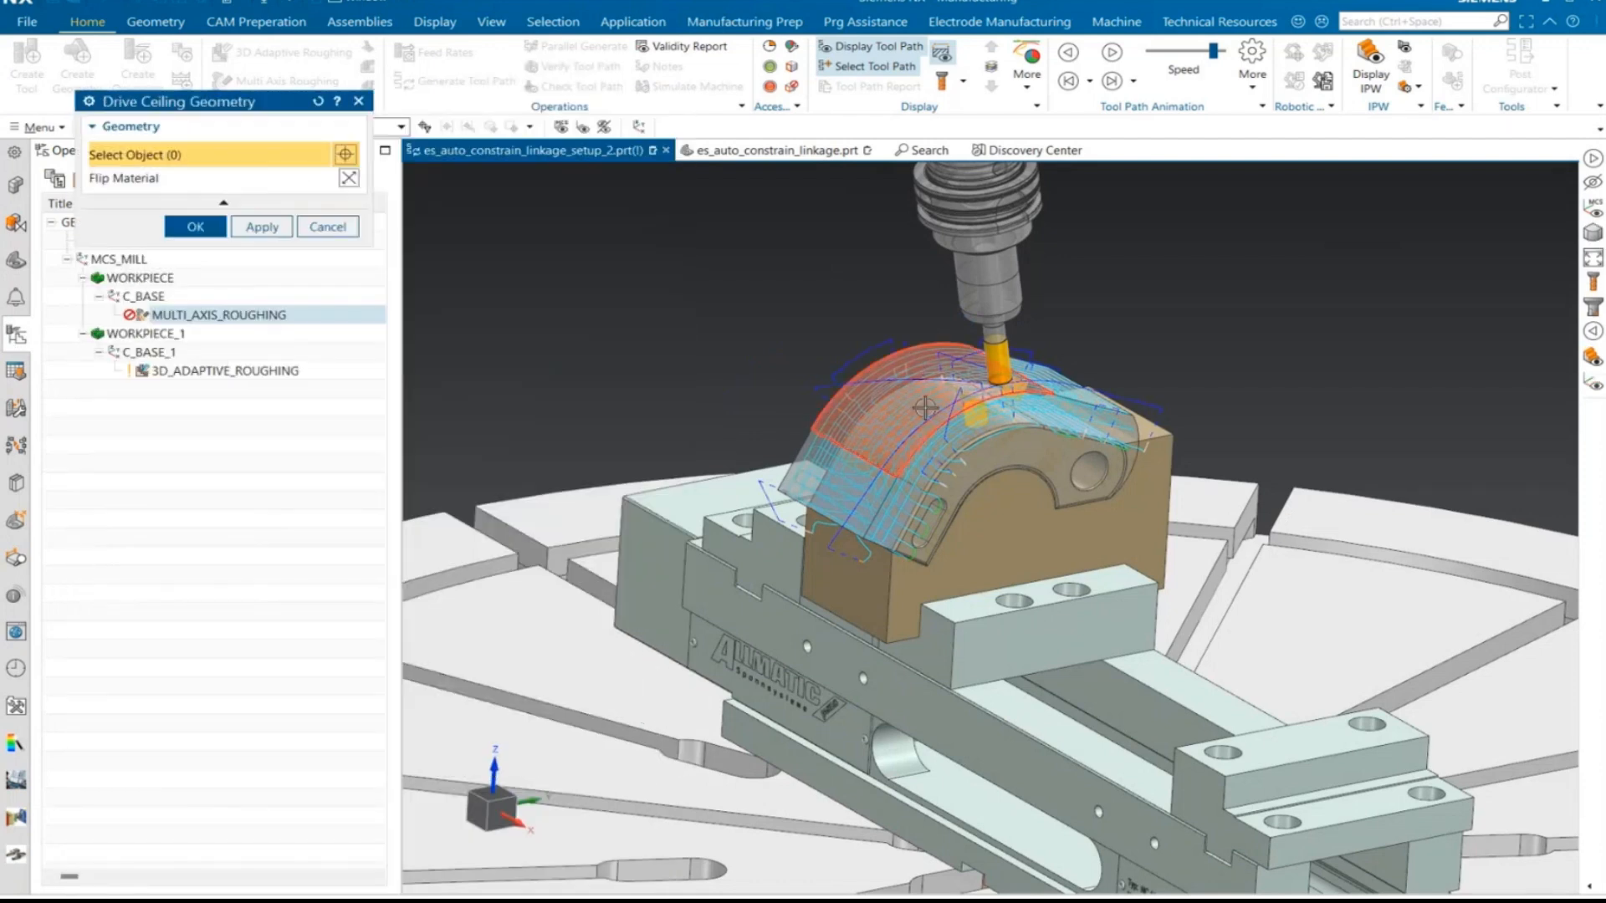
{"action": "left_click", "coordinate": [925, 407]}
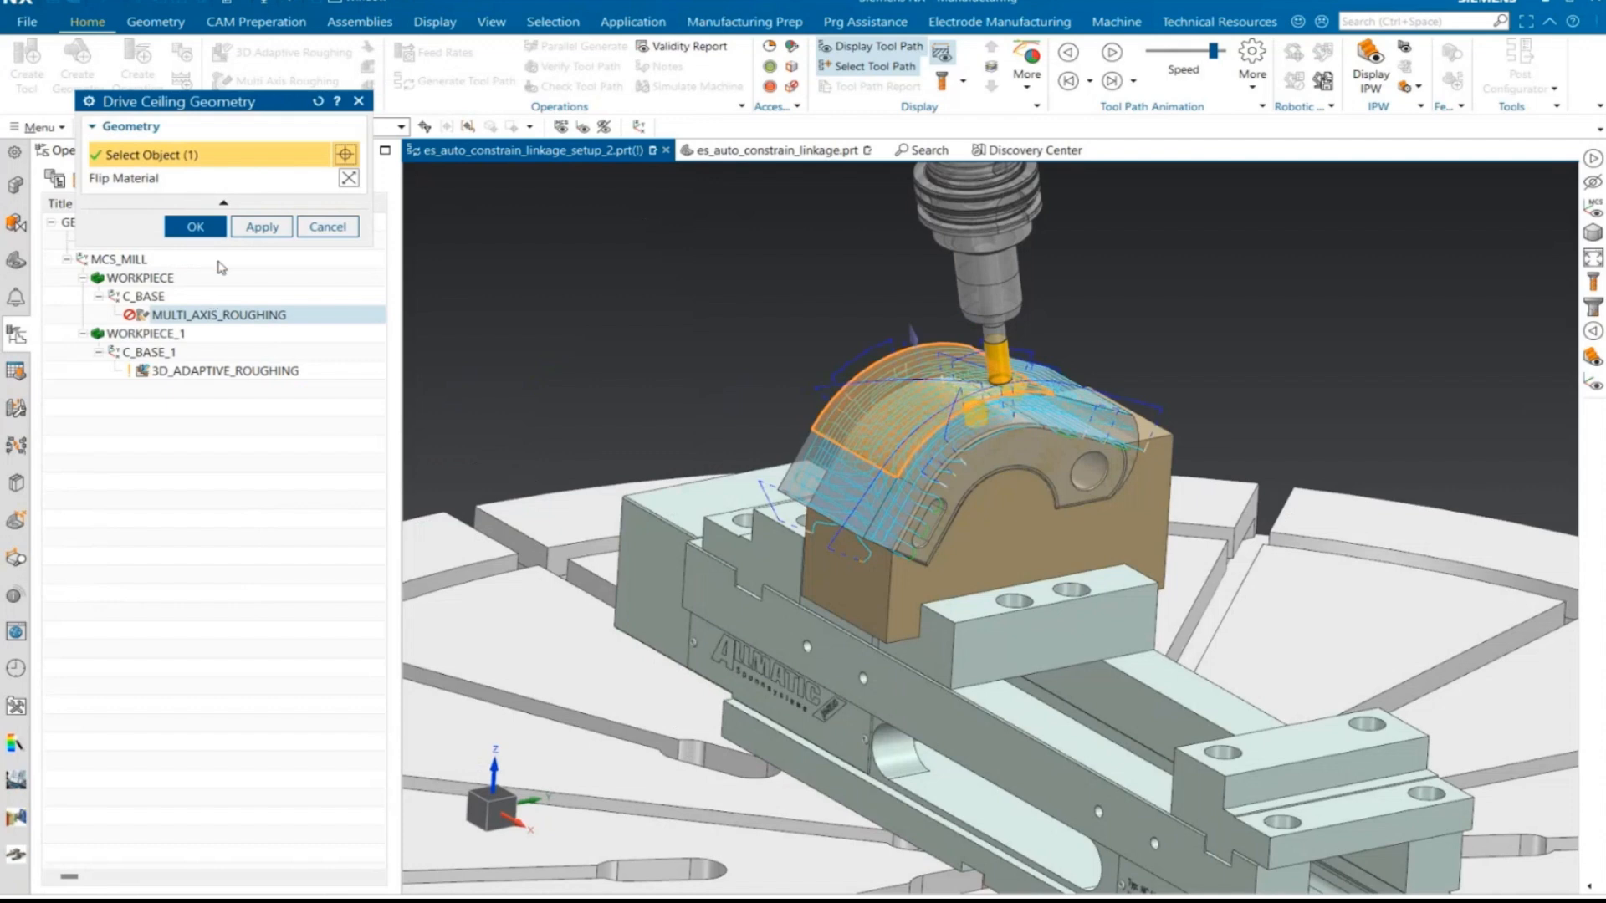
{"action": "left_click", "coordinate": [195, 226]}
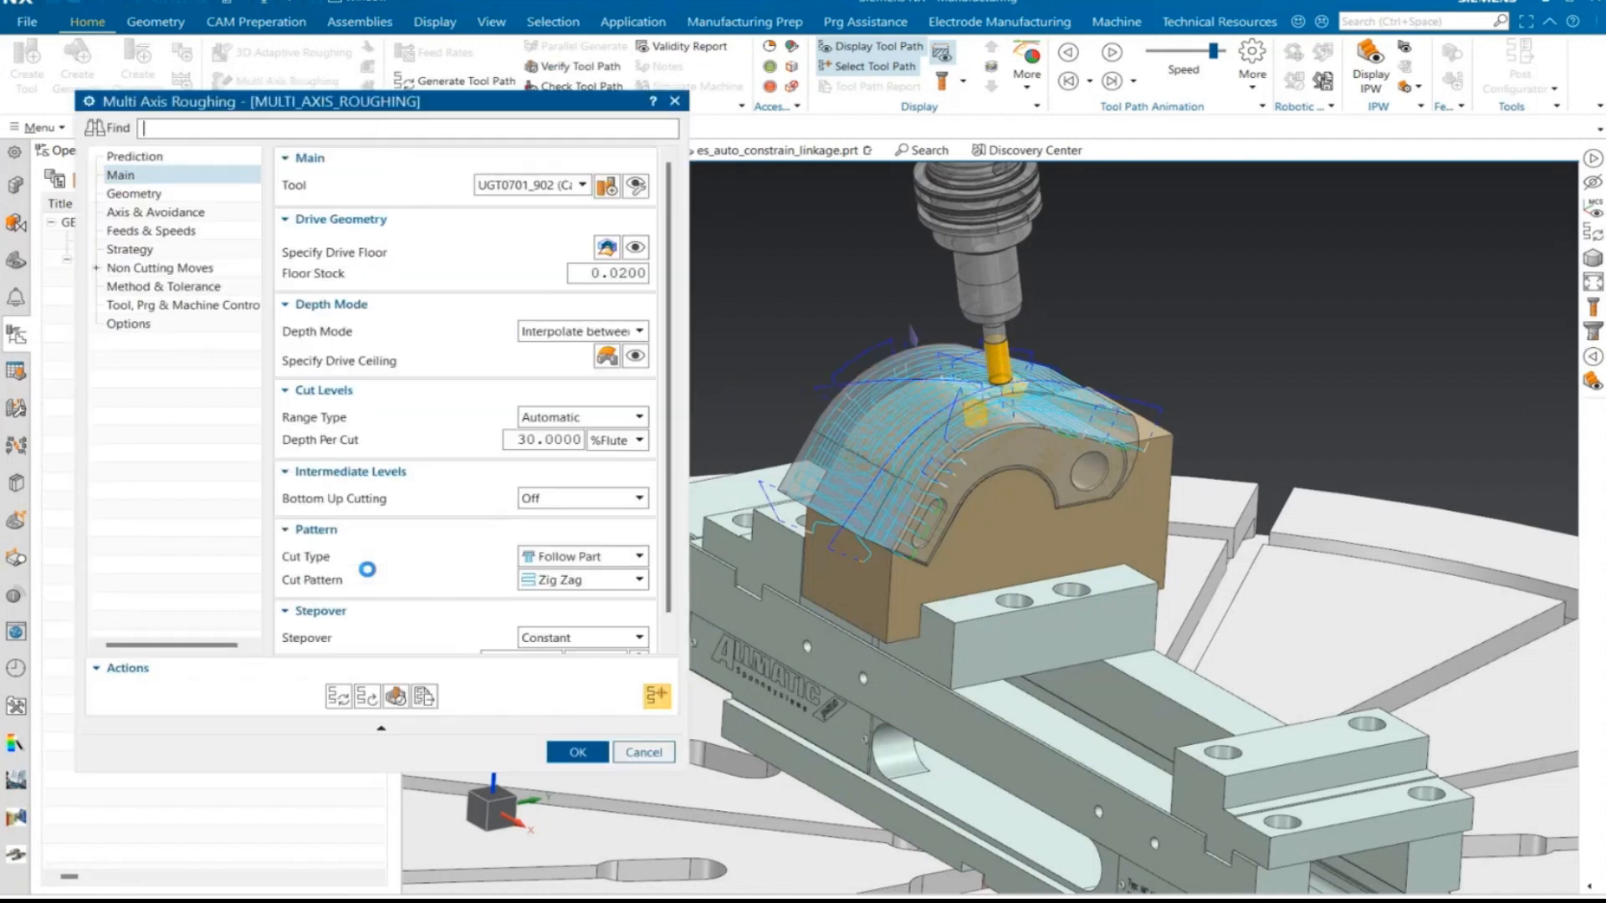
{"action": "left_click", "coordinate": [337, 695]}
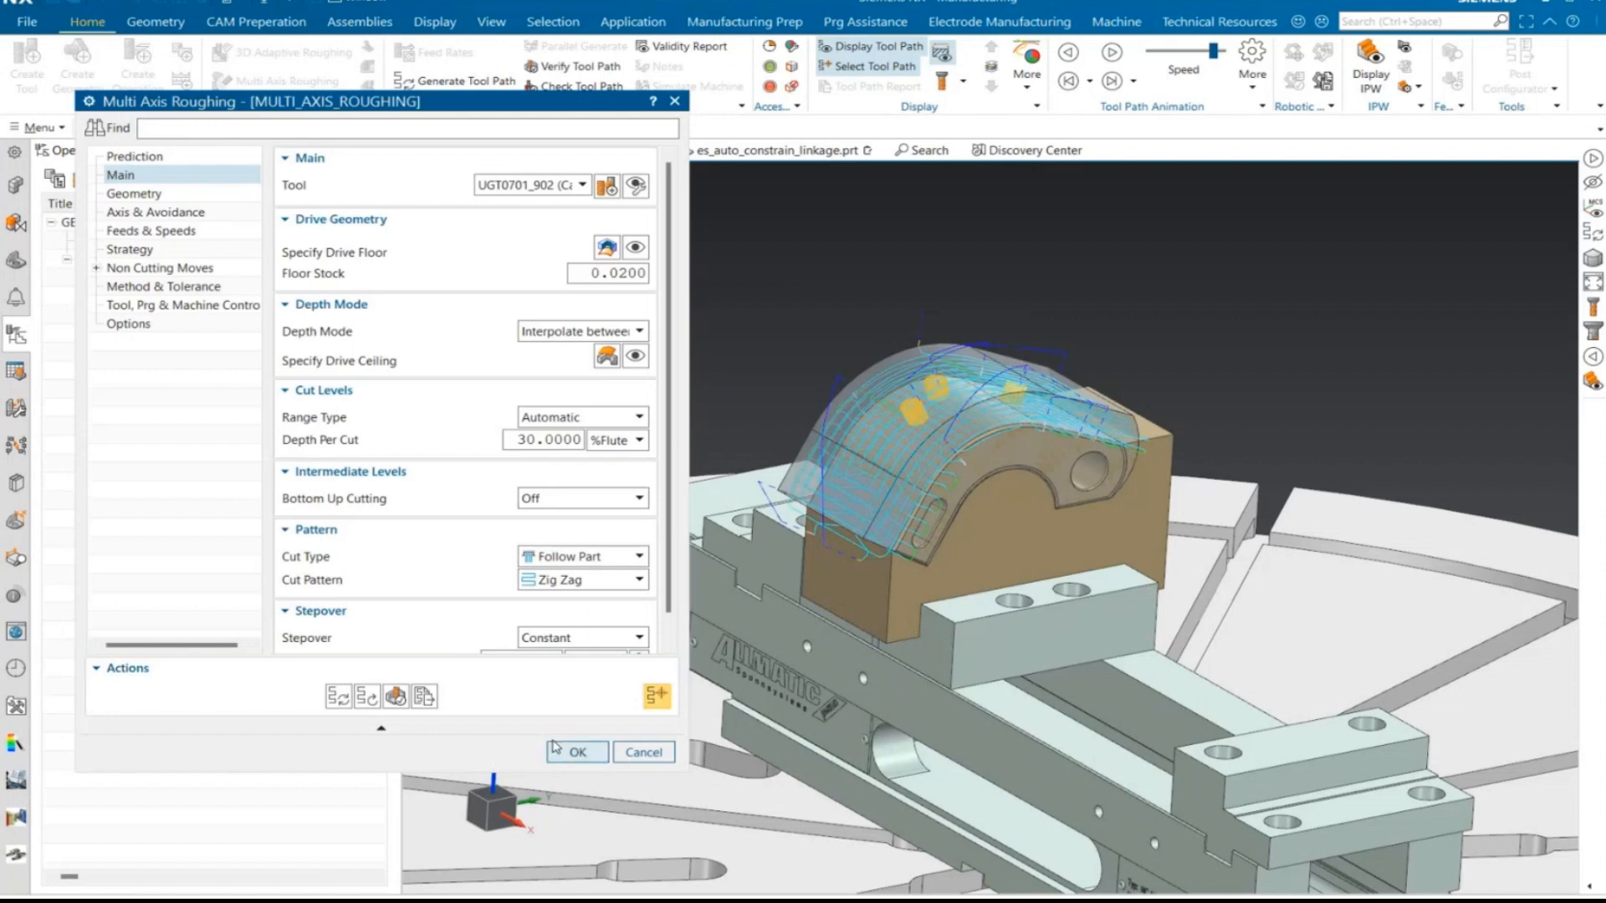
{"action": "left_click", "coordinate": [577, 750]}
- Examine from the side how the regenerated cut levels run between the drive ceiling and drive floor
{"action": "left_click", "coordinate": [502, 809]}
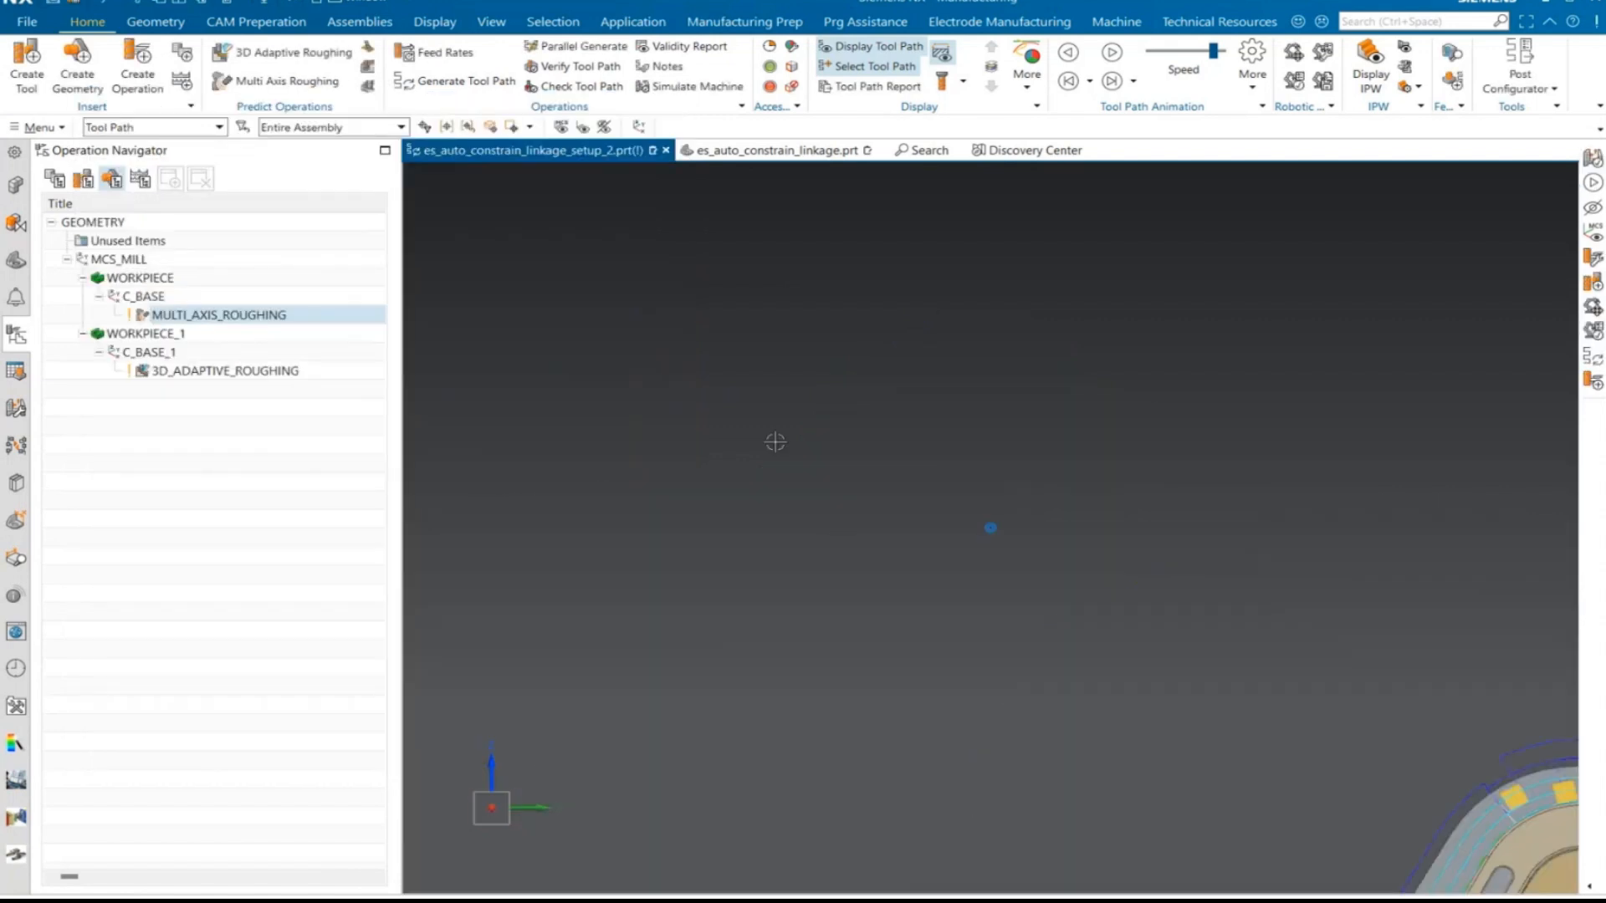
{"action": "scroll", "coordinate": [1140, 510], "scroll_direction": "down", "scroll_amount": 5}
{"action": "scroll", "coordinate": [1143, 618], "scroll_direction": "up", "scroll_amount": 5}
{"action": "scroll", "coordinate": [1272, 713], "scroll_direction": "up", "scroll_amount": 2}
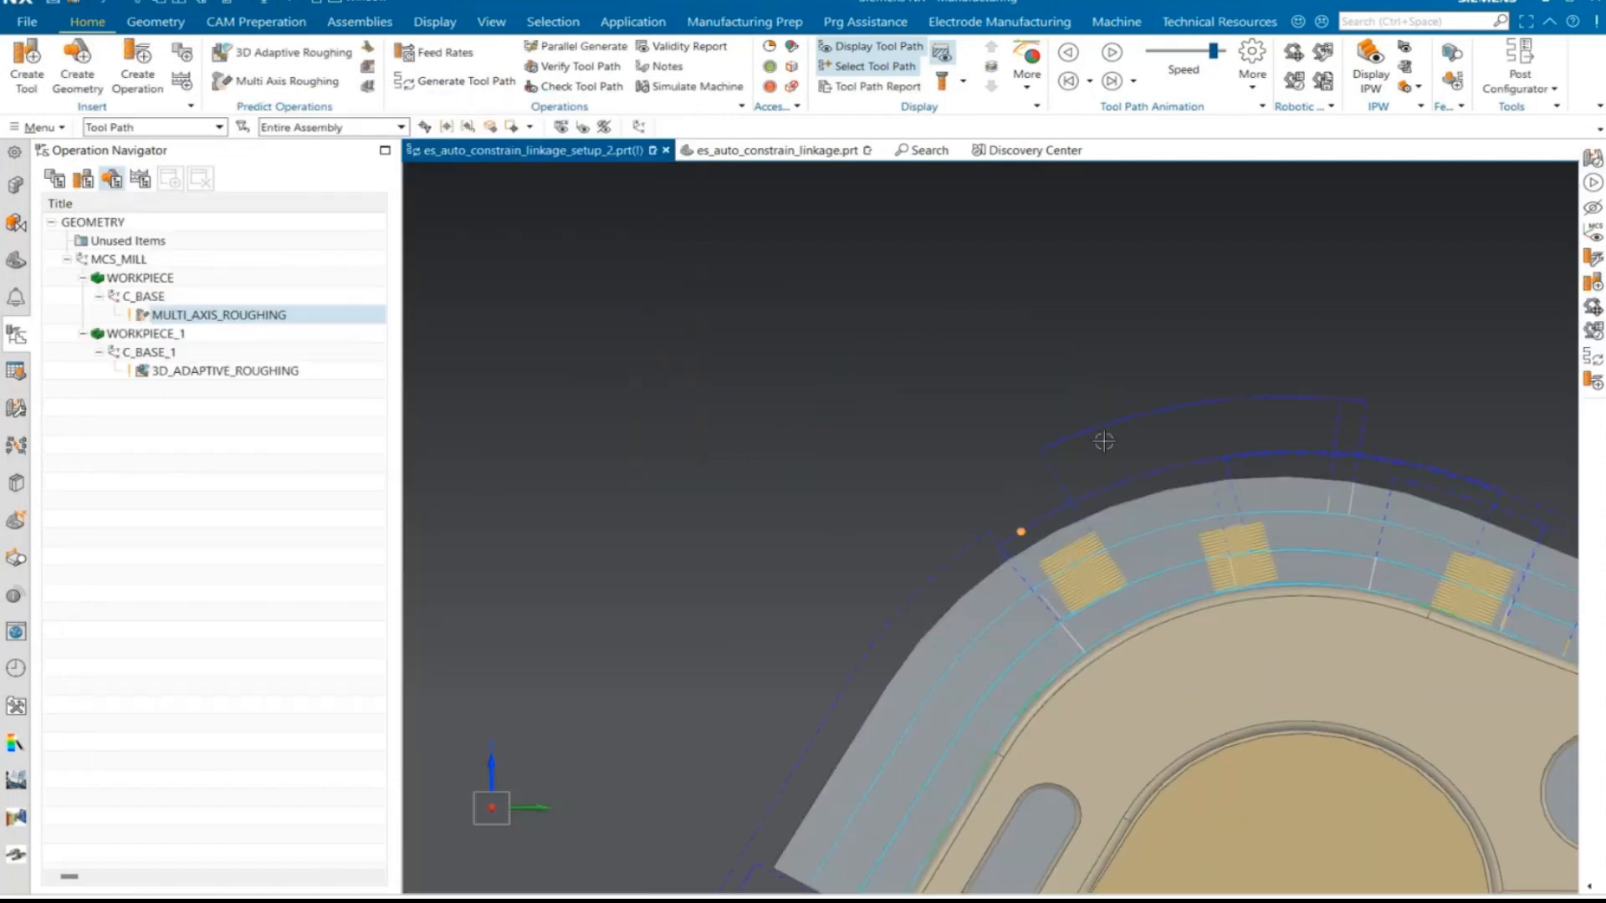
{"action": "scroll", "coordinate": [1269, 688], "scroll_direction": "down", "scroll_amount": 3}
{"action": "scroll", "coordinate": [1449, 596], "scroll_direction": "up", "scroll_amount": 6}
{"action": "scroll", "coordinate": [1449, 596], "scroll_direction": "down", "scroll_amount": 3}
{"action": "middle_click_drag", "start_coordinate": [1380, 527], "coordinate": [1131, 538]}
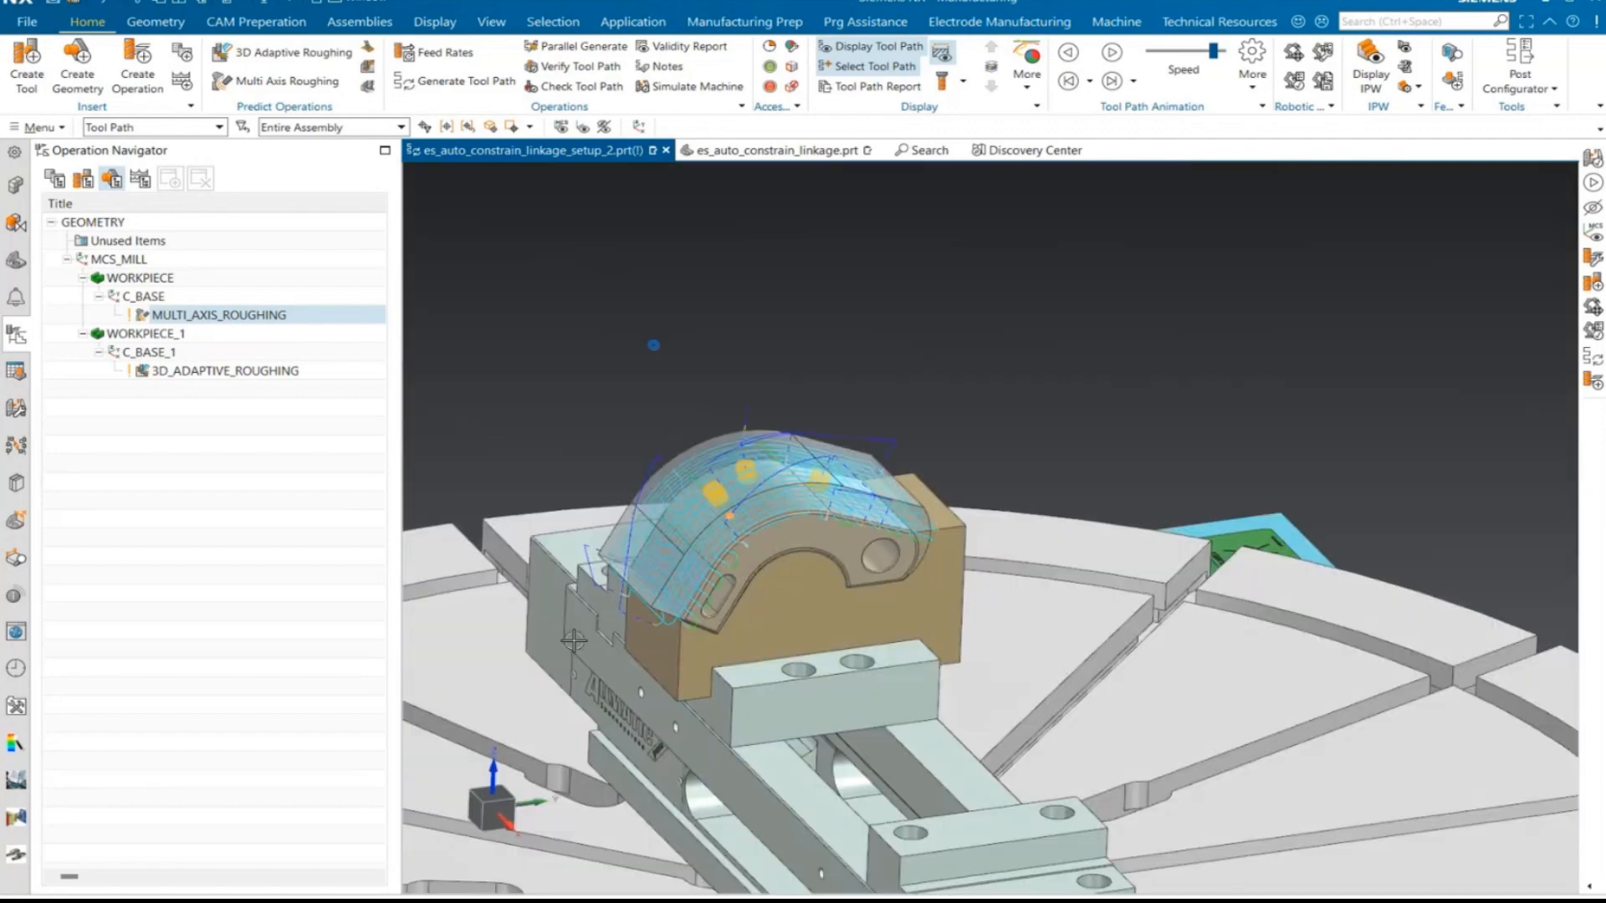
- Open the machine simulation for MULTI_AXIS_ROUGHING and play it
{"action": "scroll", "coordinate": [759, 513], "scroll_direction": "up", "scroll_amount": 5}
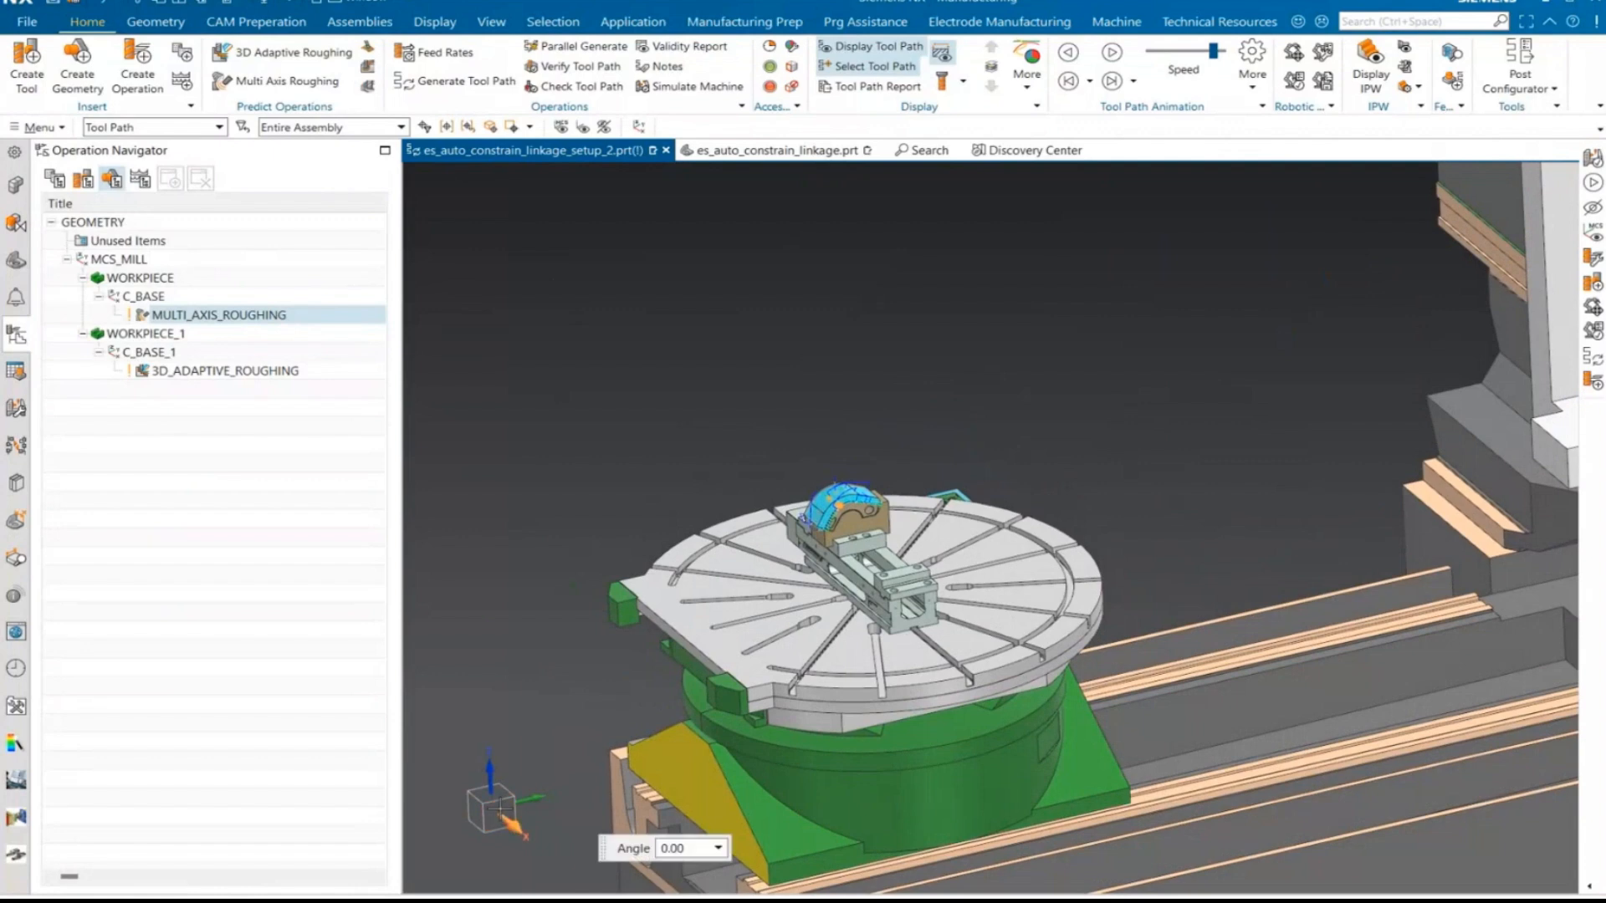
{"action": "left_click", "coordinate": [502, 817]}
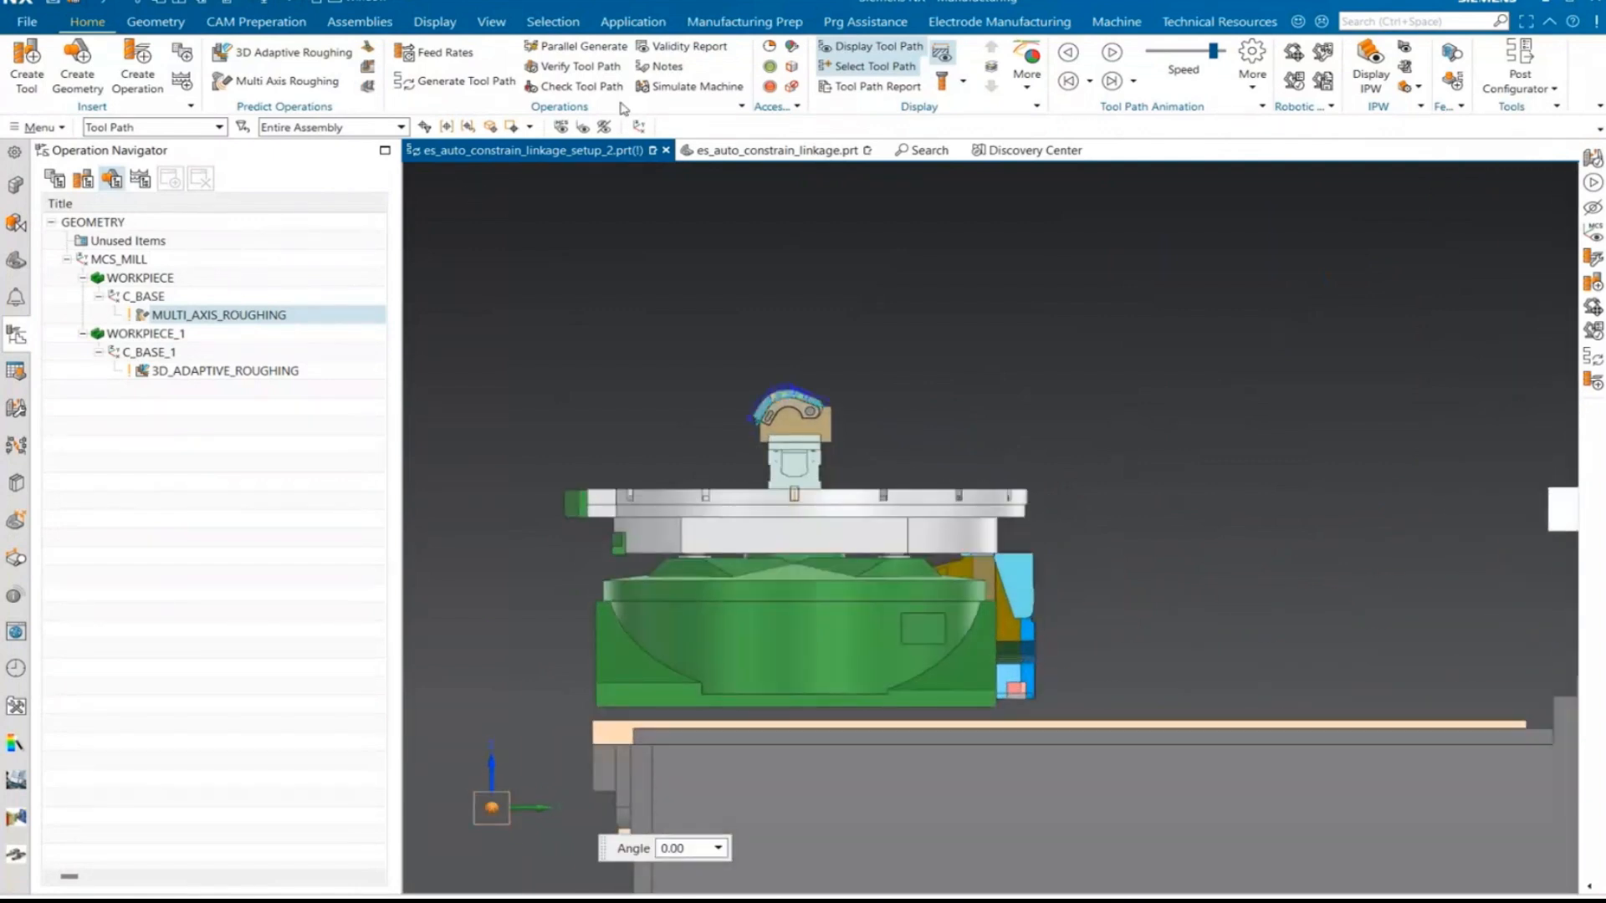
{"action": "left_click", "coordinate": [655, 90]}
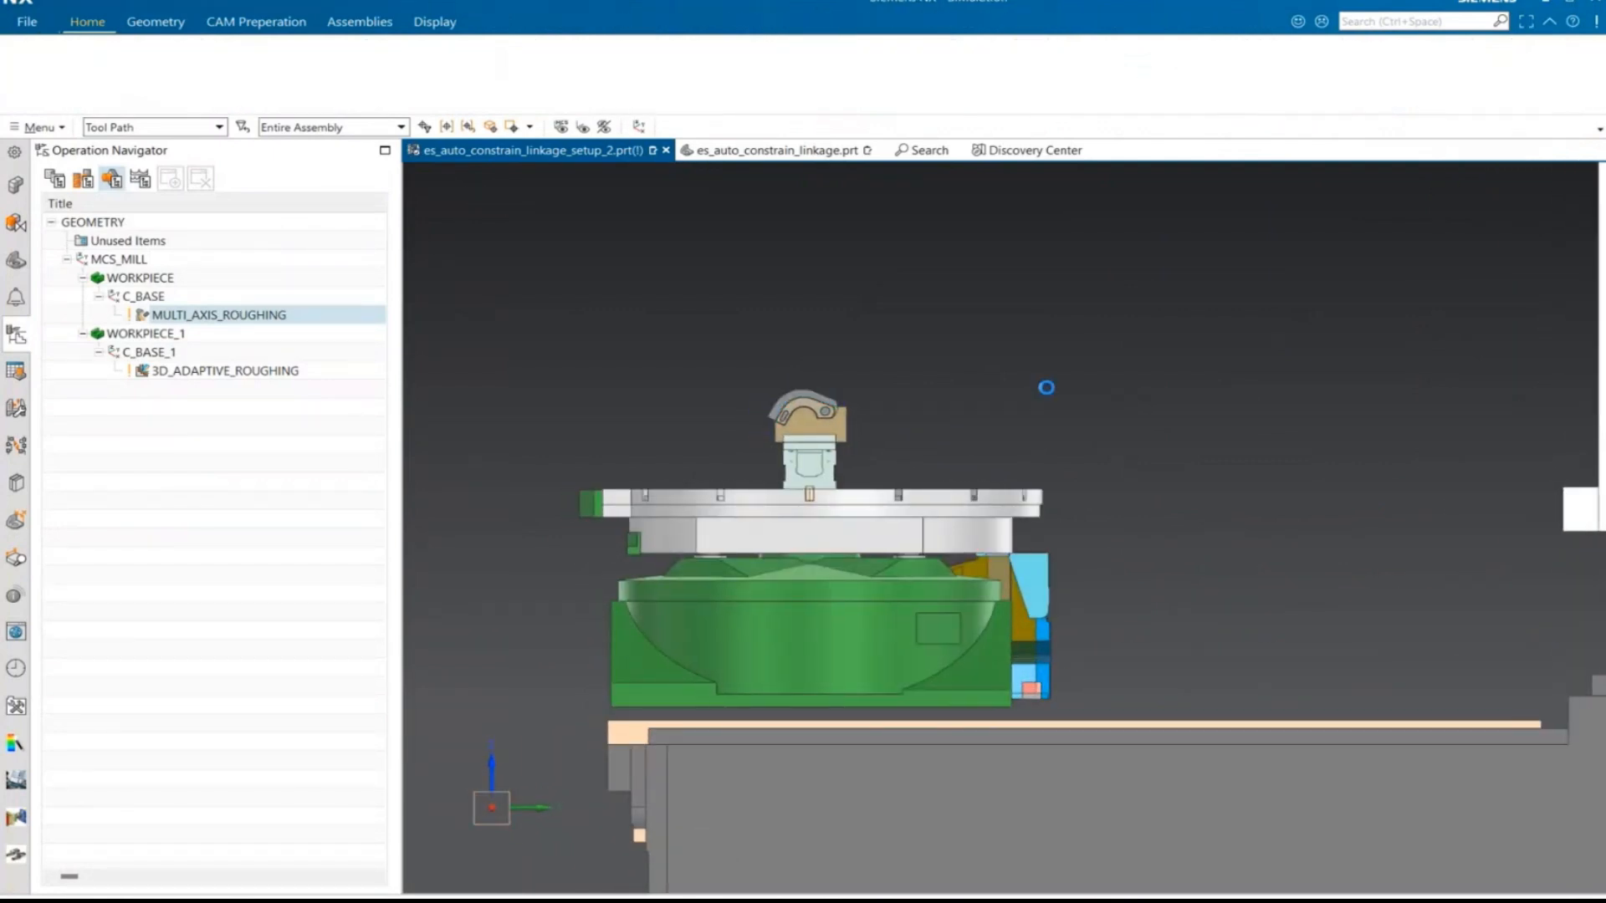
{"action": "left_click", "coordinate": [191, 314]}
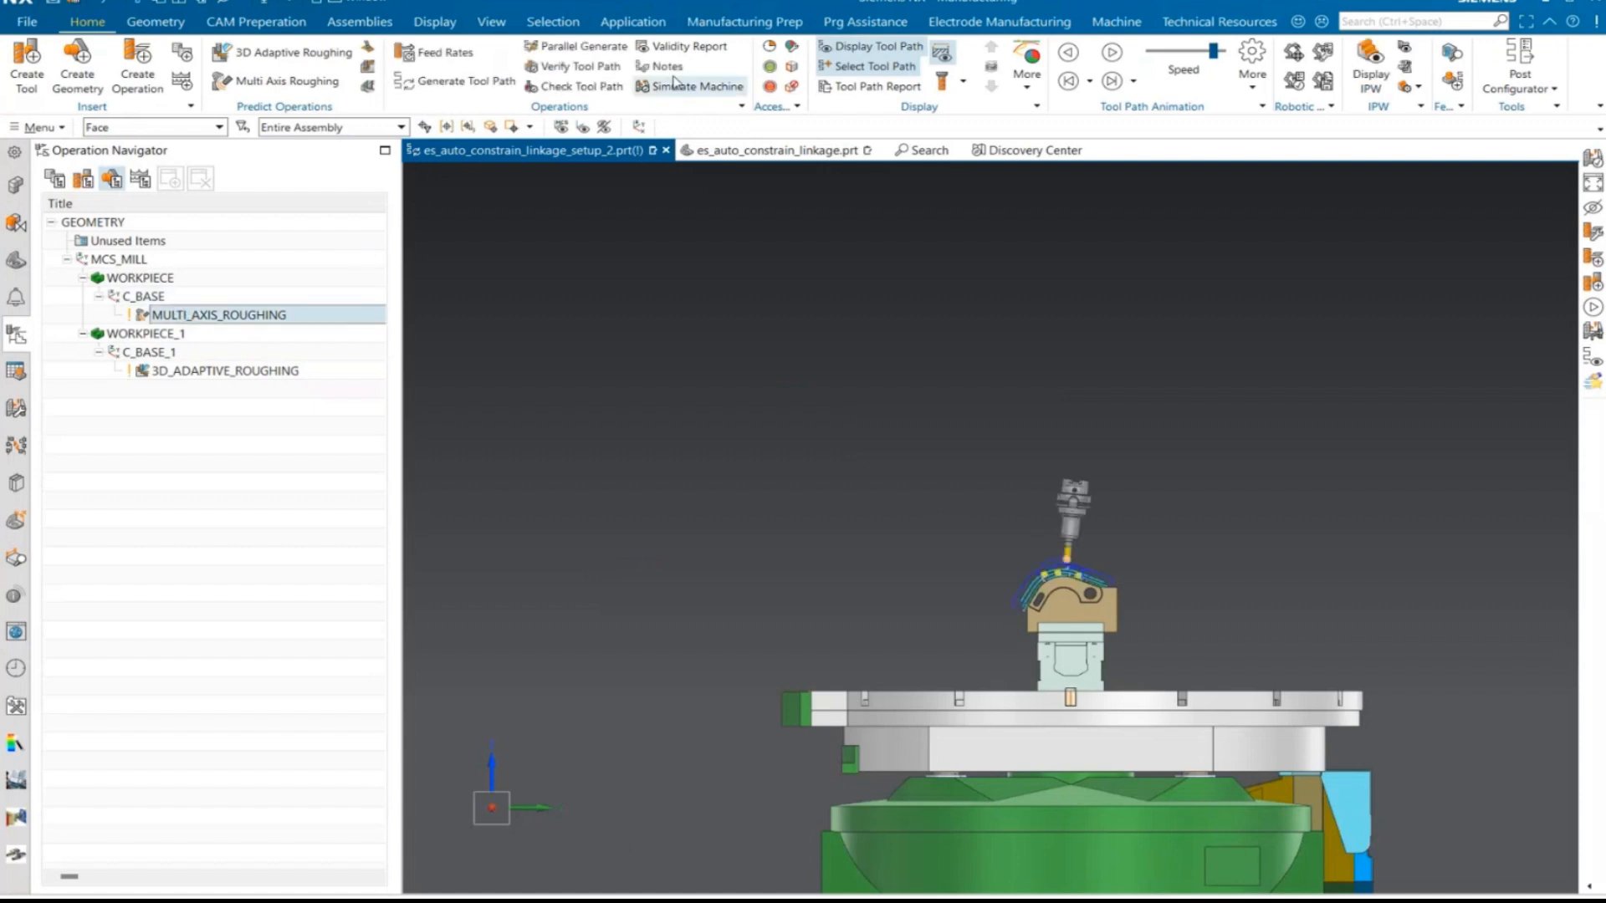
{"action": "left_click", "coordinate": [679, 89]}
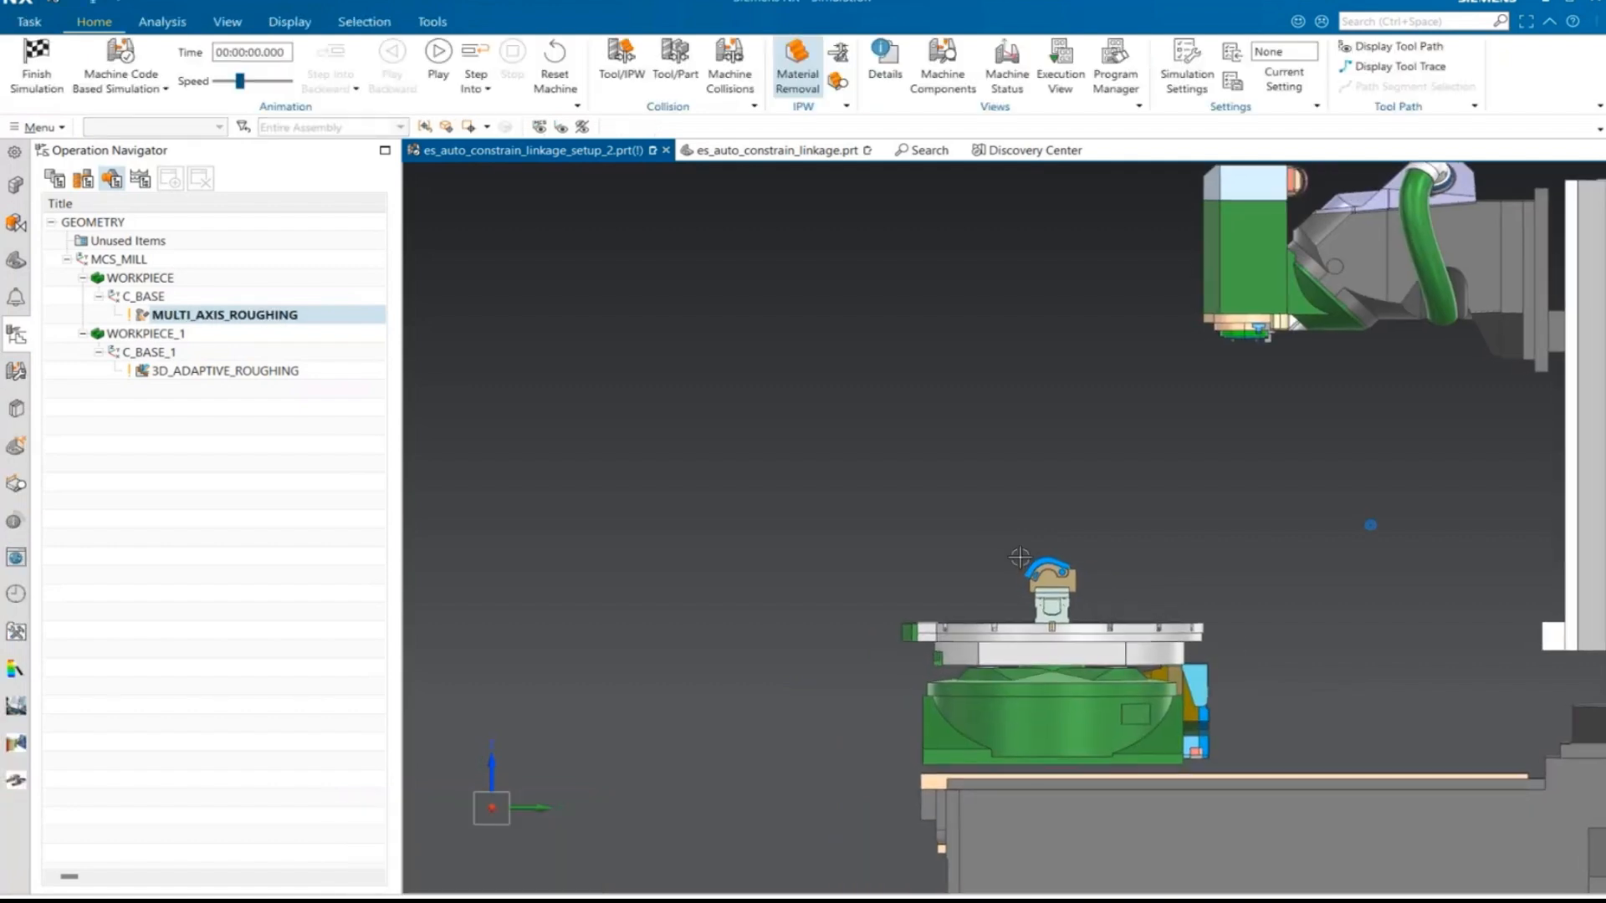
{"action": "left_click", "coordinate": [438, 62]}
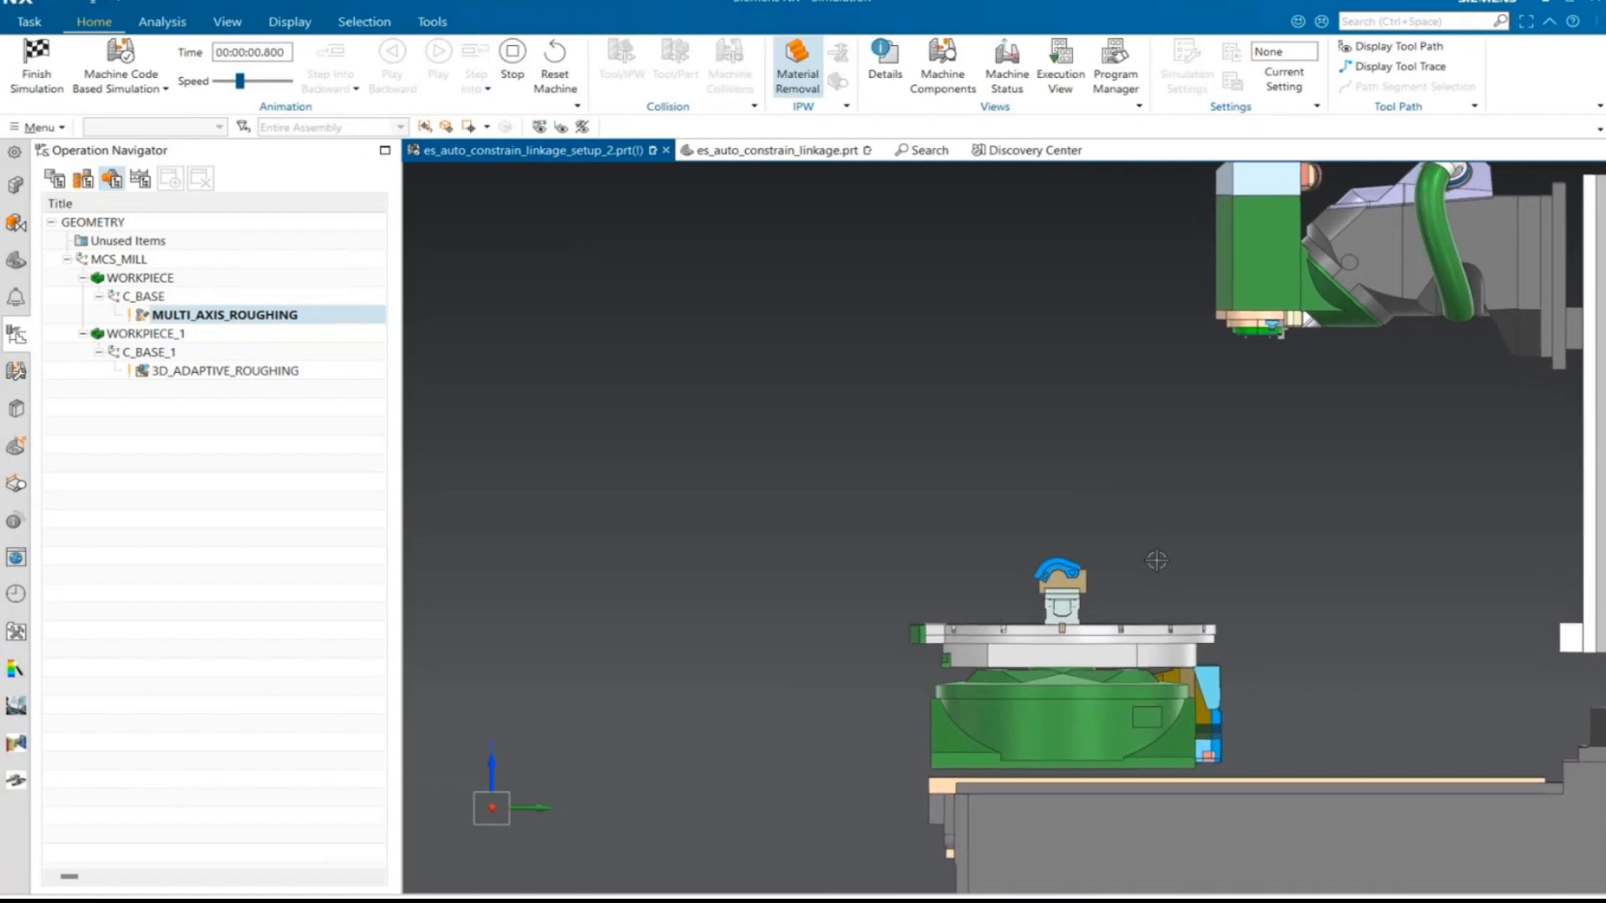
- Raise the simulation speed and examine the material removal and head tilt on the linkage from several angles
{"action": "left_click", "coordinate": [266, 88]}
{"action": "middle_click_drag", "start_coordinate": [1163, 523], "coordinate": [1237, 581]}
{"action": "scroll", "coordinate": [1229, 590], "scroll_direction": "up", "scroll_amount": 6}
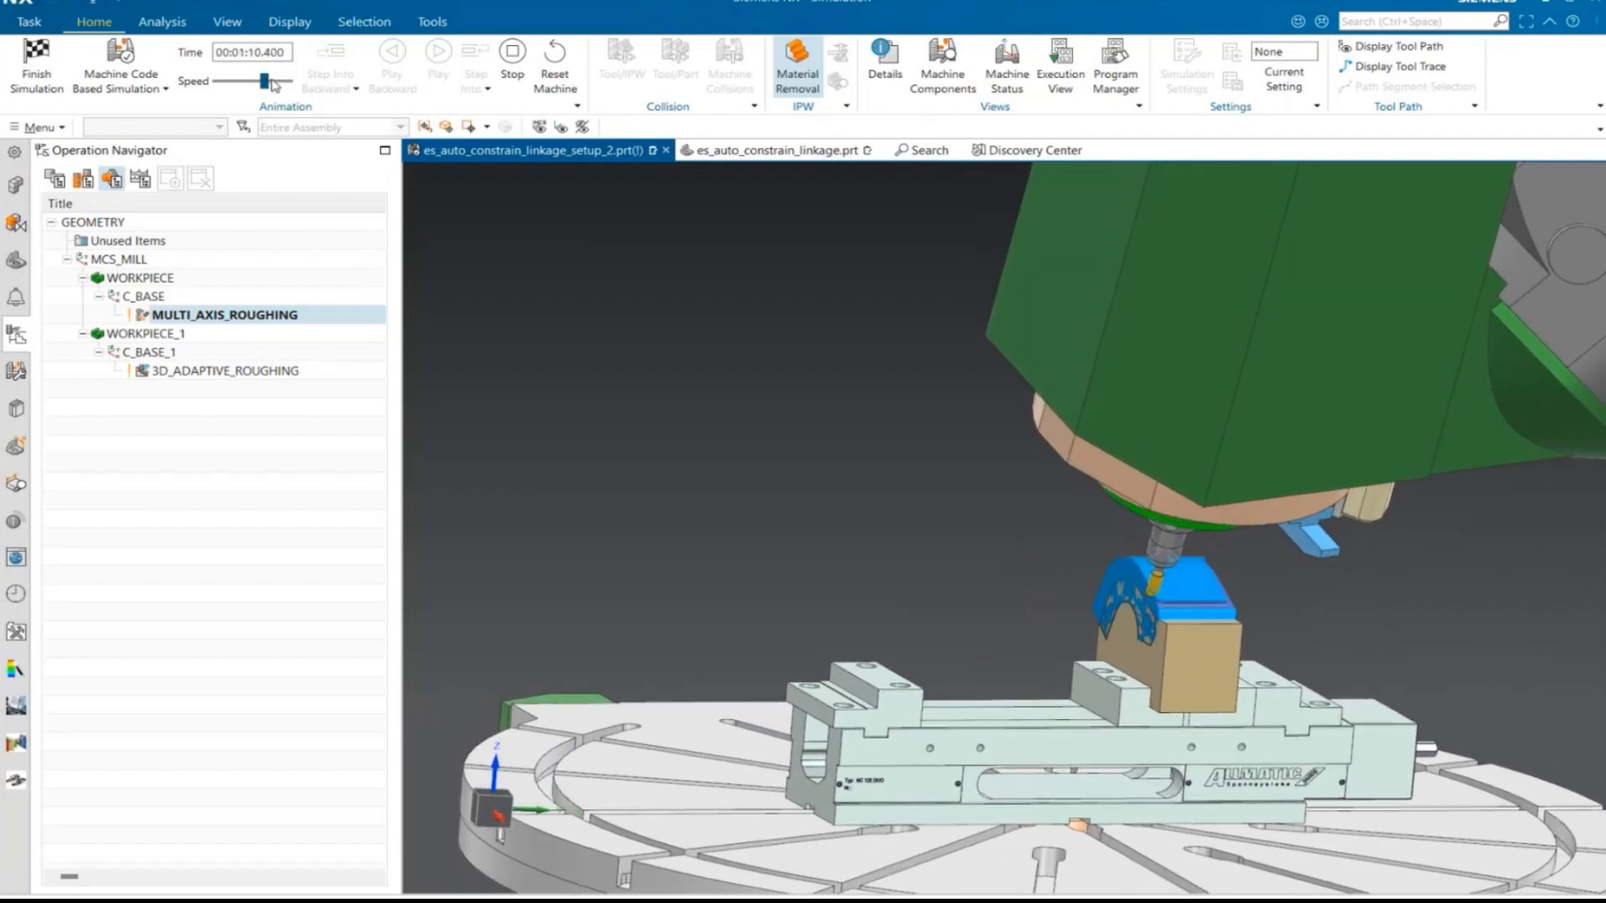
{"action": "left_click", "coordinate": [271, 81]}
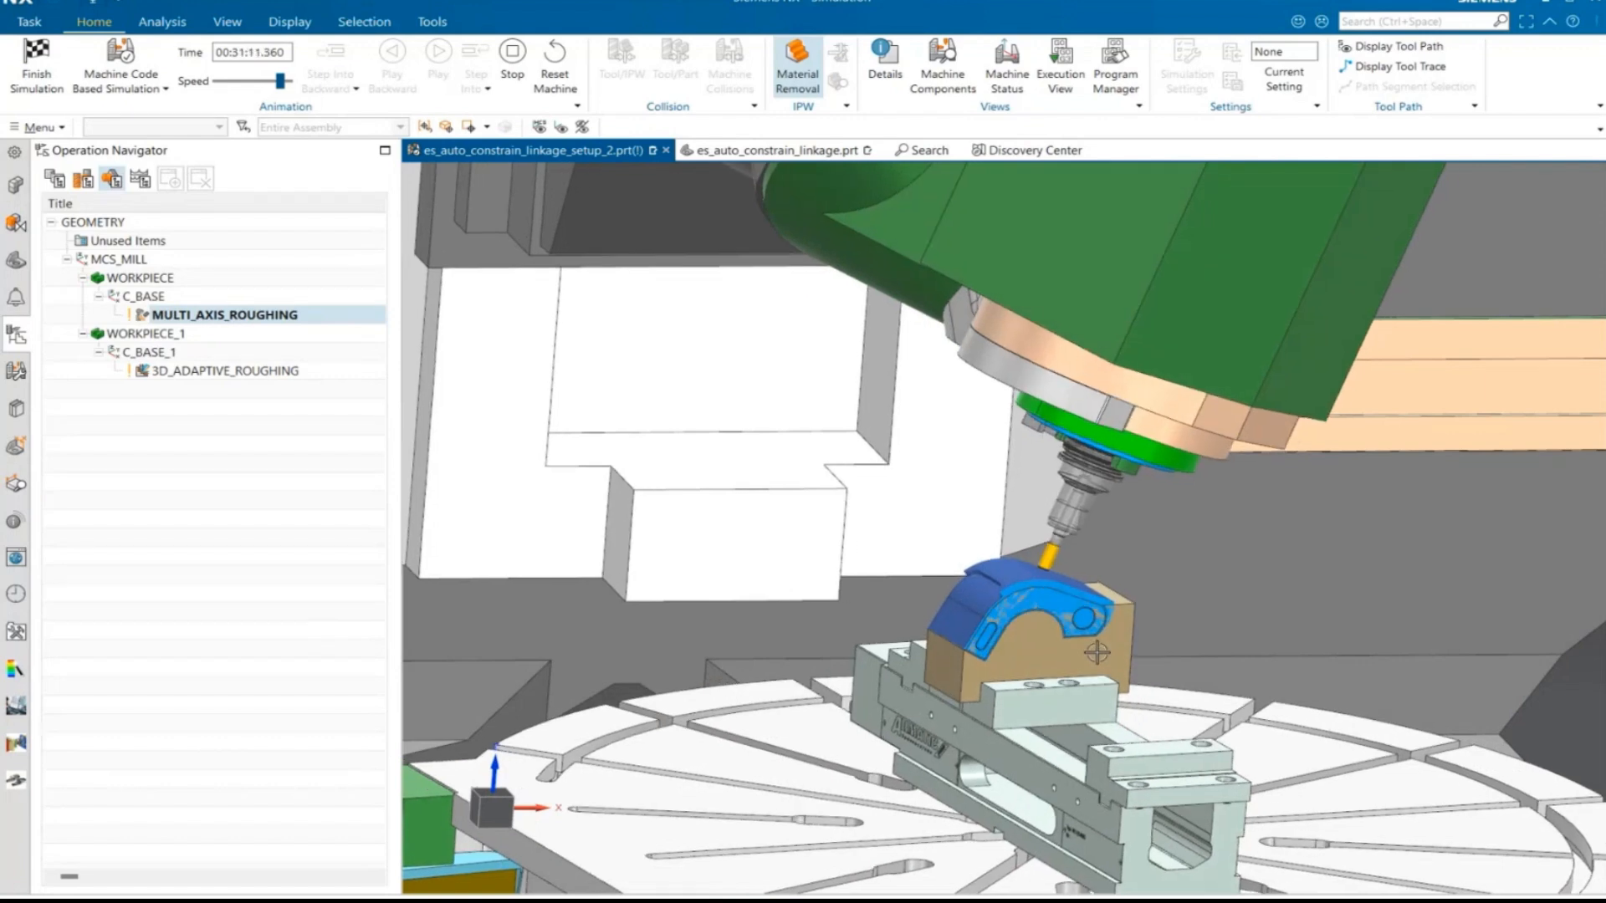
{"action": "middle_click_drag", "start_coordinate": [1096, 652], "coordinate": [982, 646]}
{"action": "scroll", "coordinate": [983, 647], "scroll_direction": "up", "scroll_amount": 4}
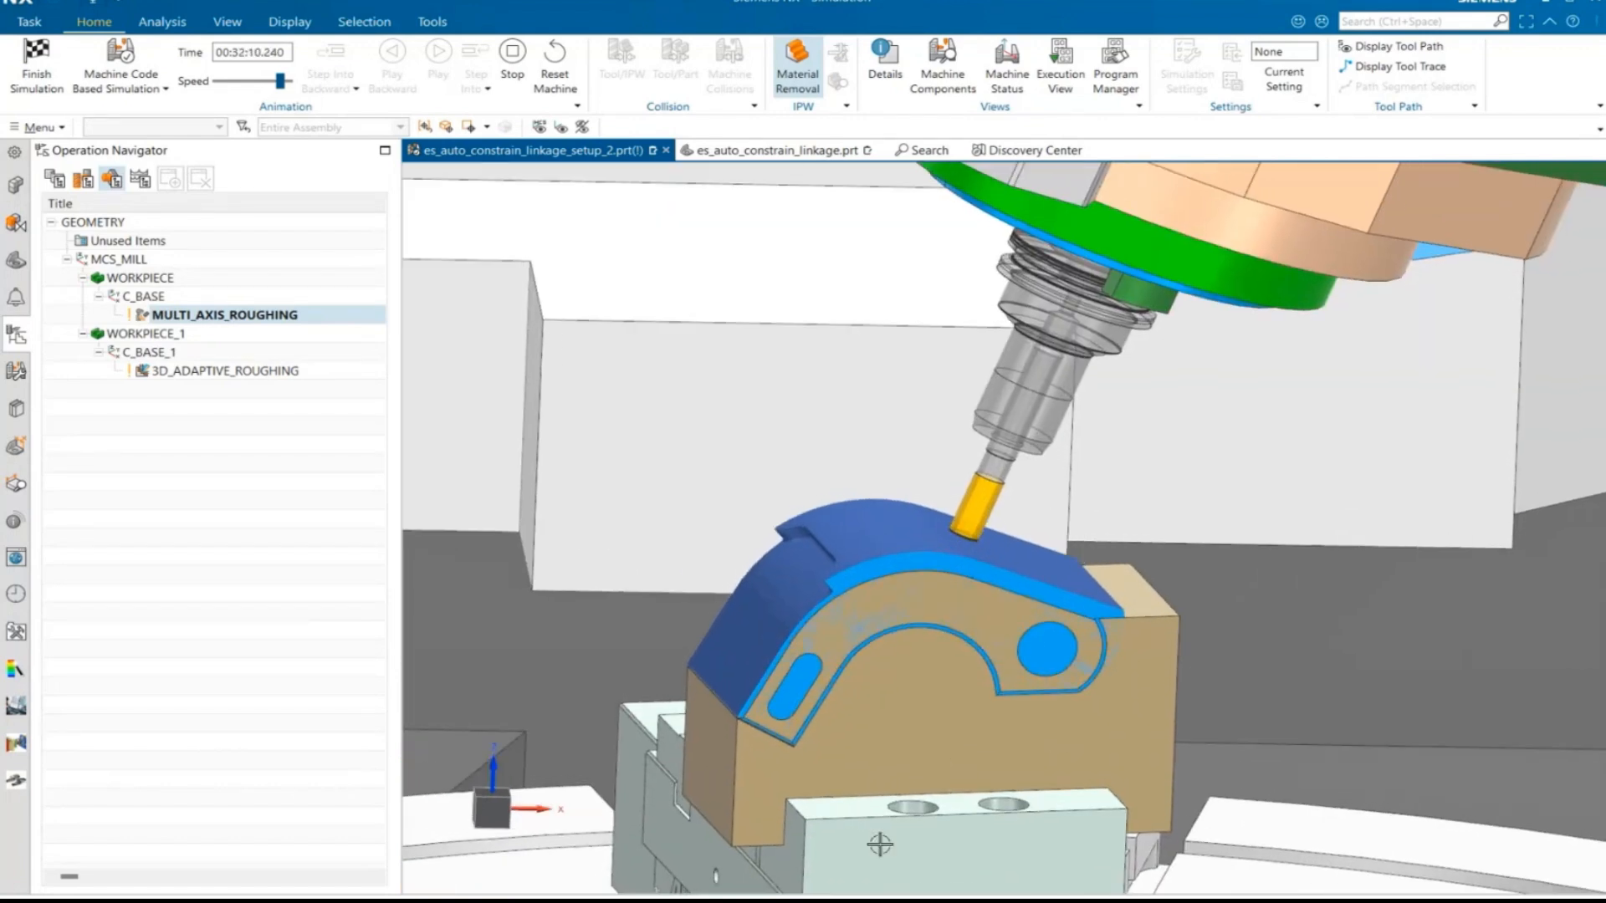